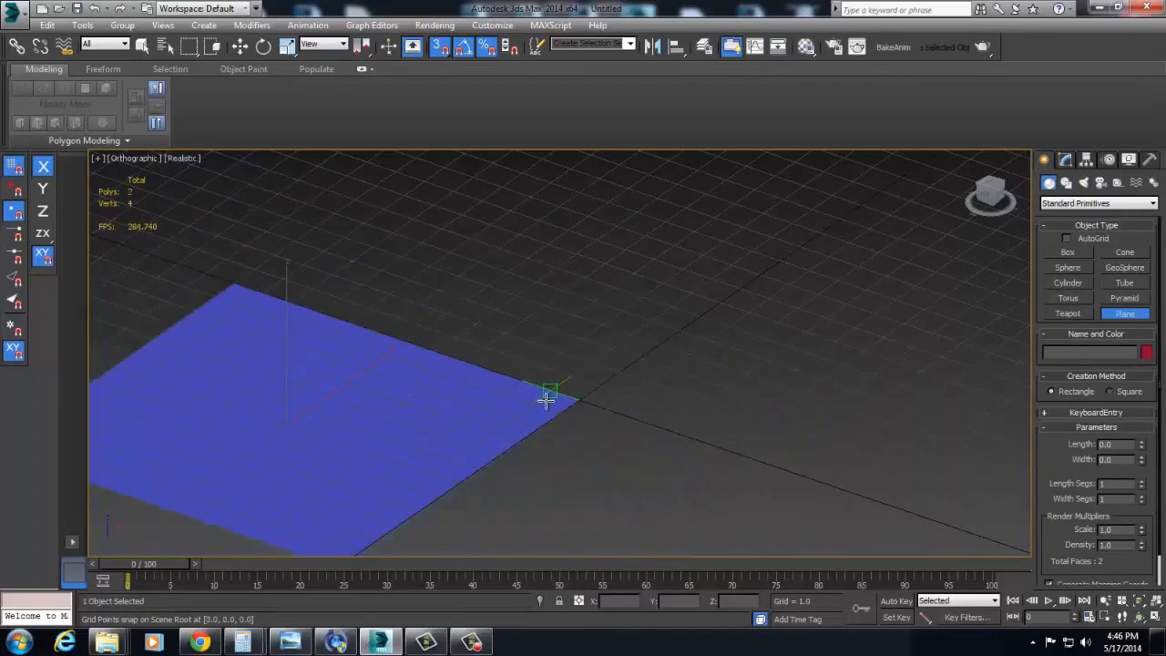
# - Move the plane so its centre snaps to the origin at 0, 0, and switch the viewport to Perspective
pyautogui.press('w')
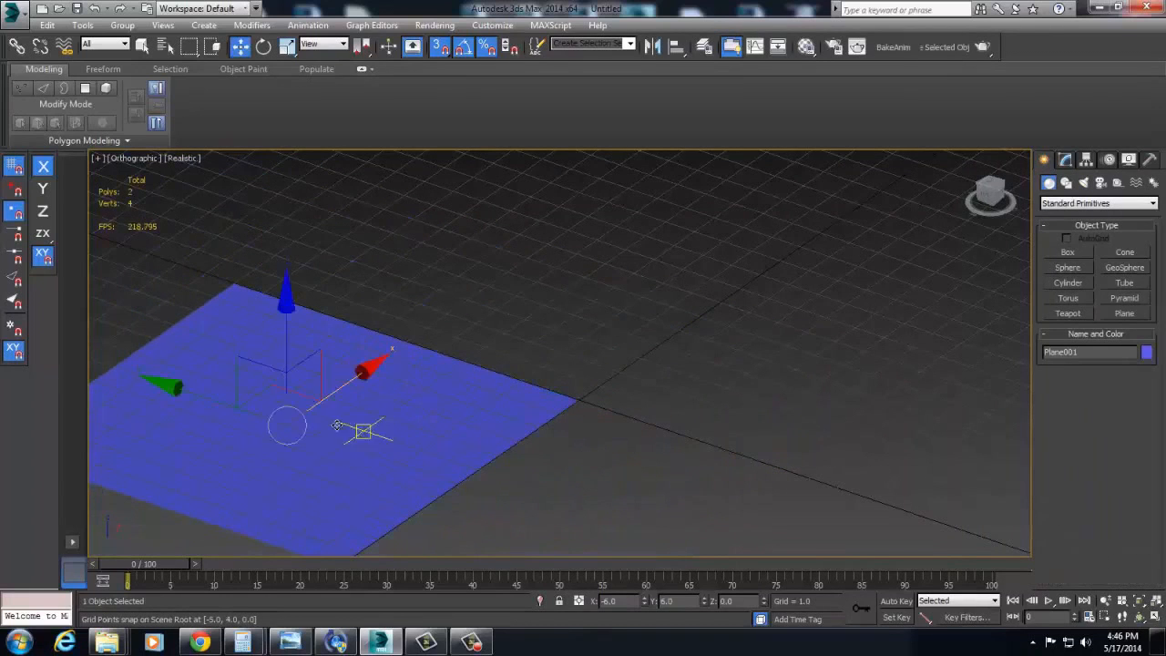
pyautogui.moveTo(279, 404); pyautogui.dragTo(574, 391)
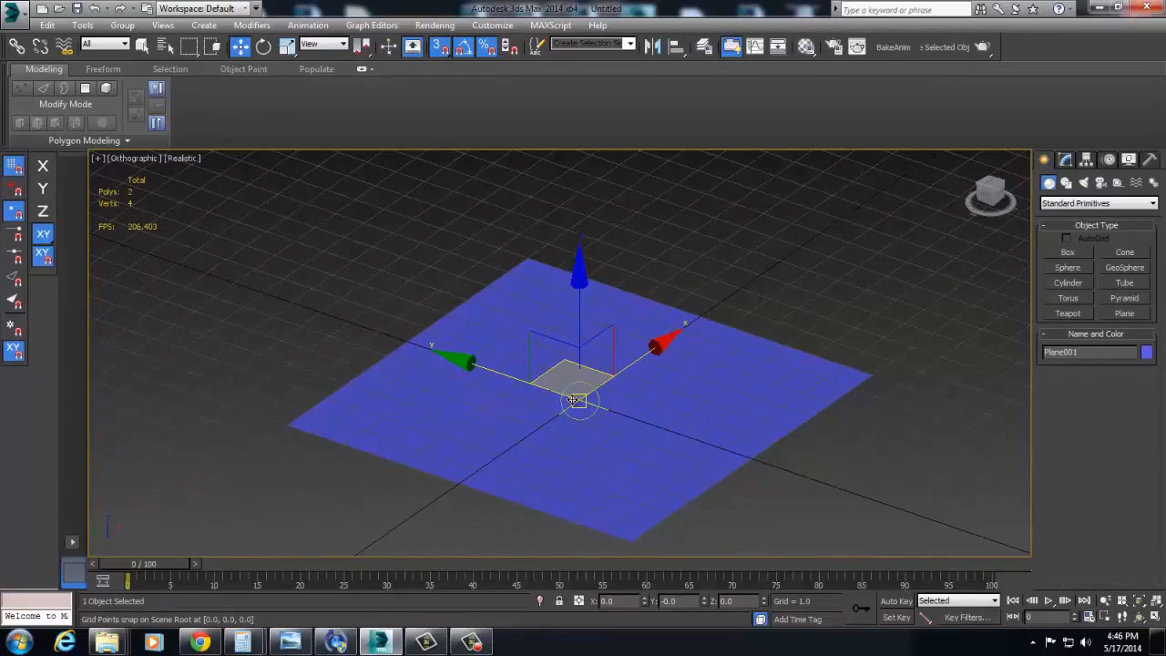
pyautogui.press('p')
pyautogui.scroll(-5, 548, 390)
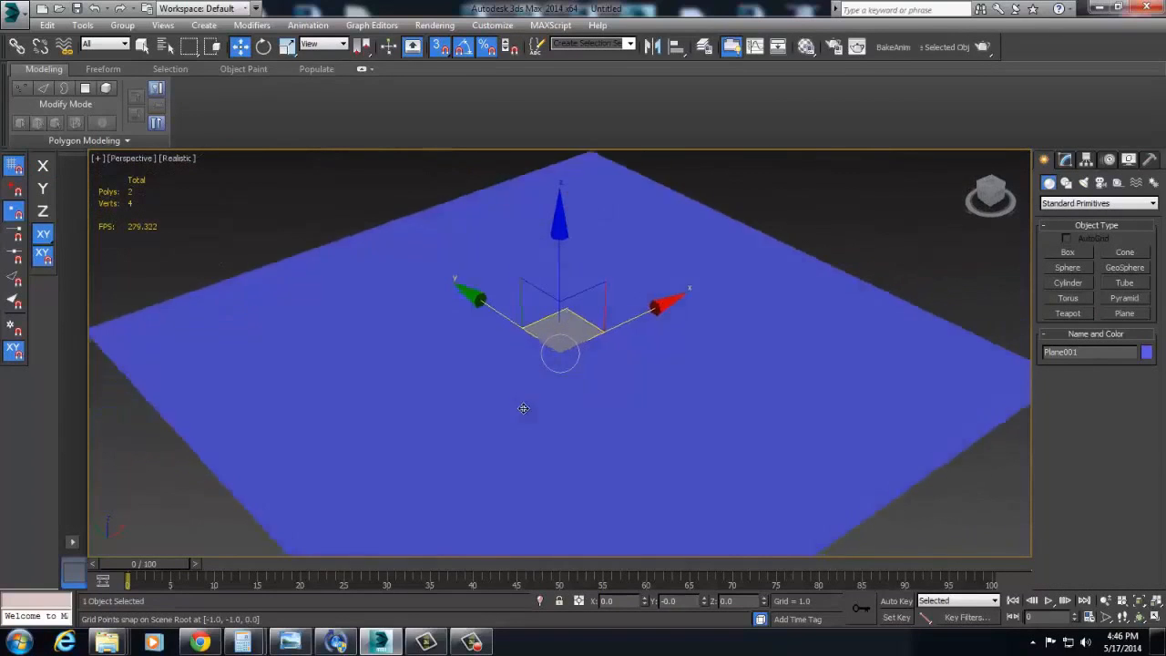
# - Convert the plane to Editable Poly and select its single polygon
pyautogui.rightClick(764, 345)
pyautogui.moveTo(842, 492)
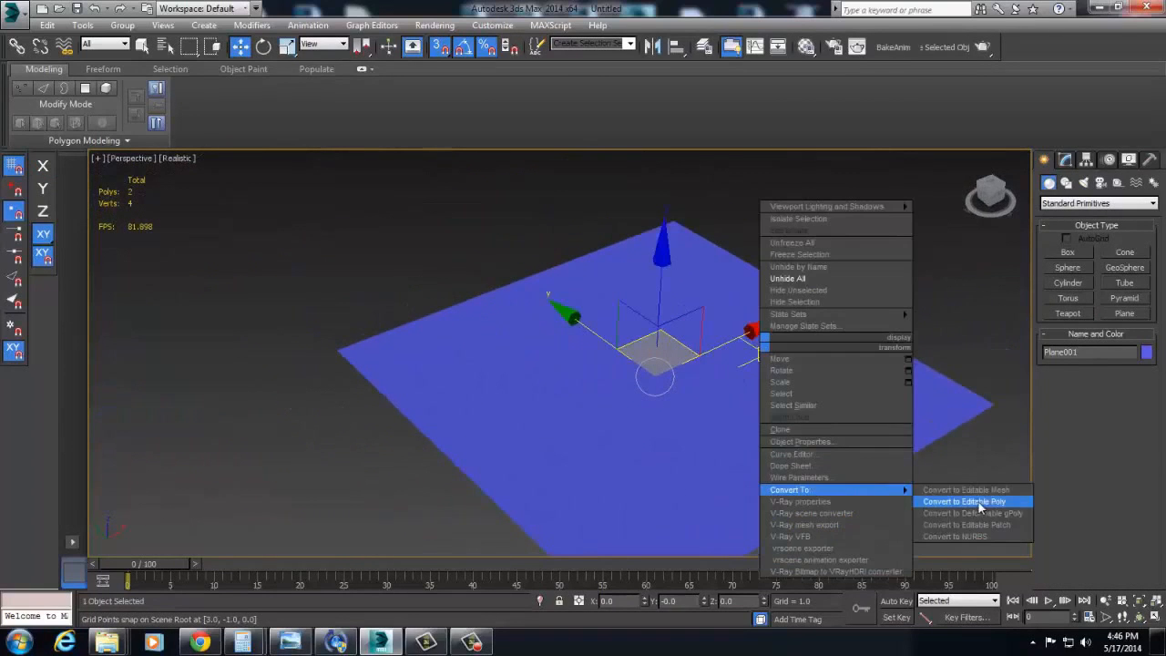
pyautogui.click(979, 501)
pyautogui.keyDown('alt'); pyautogui.moveTo(776, 357); pyautogui.dragTo(801, 374, button='middle'); pyautogui.keyUp('alt')
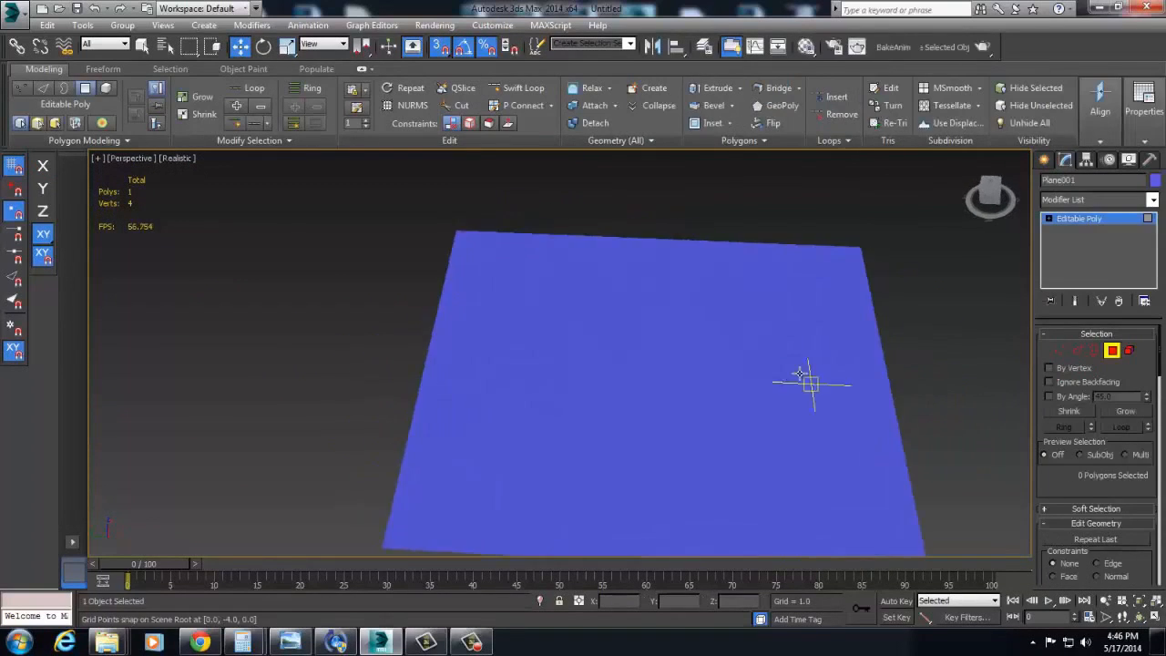
pyautogui.click(559, 303)
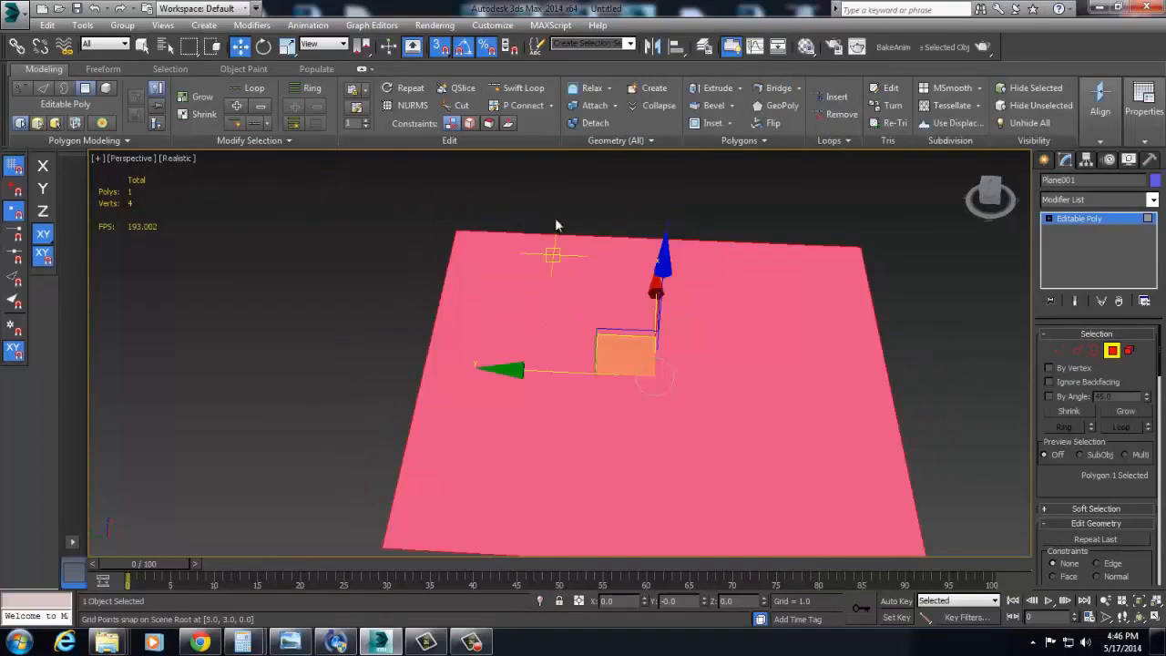
# - Switch to edge editing and set the viewport to display selected objects with edged faces
pyautogui.click(1077, 350)
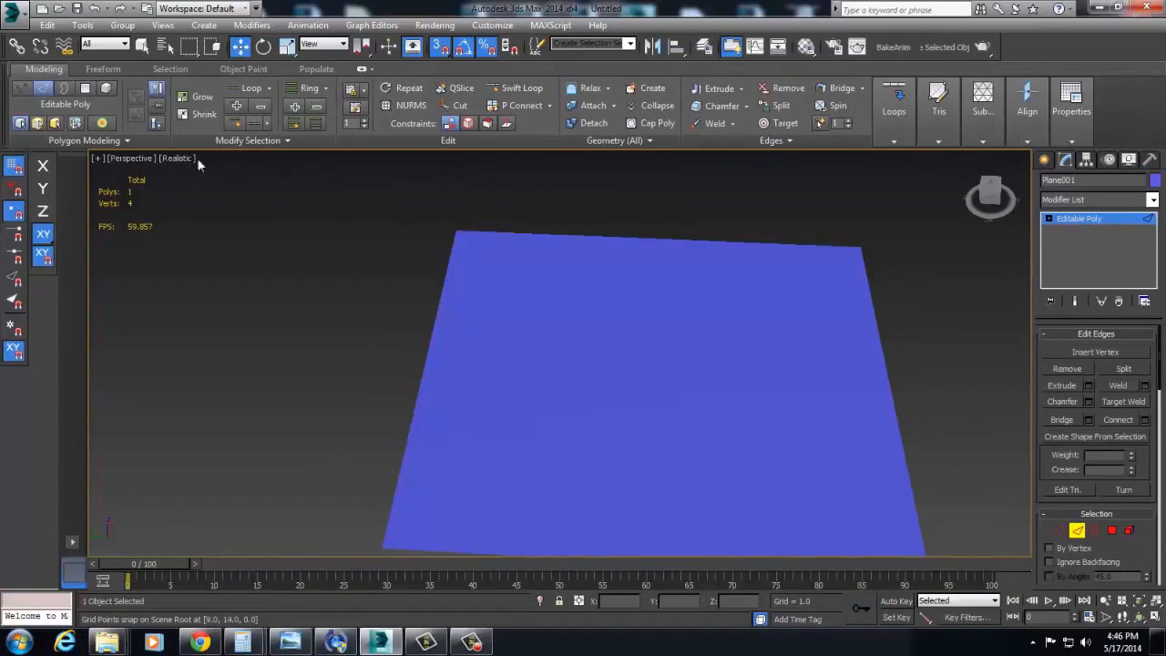
pyautogui.click(136, 158)
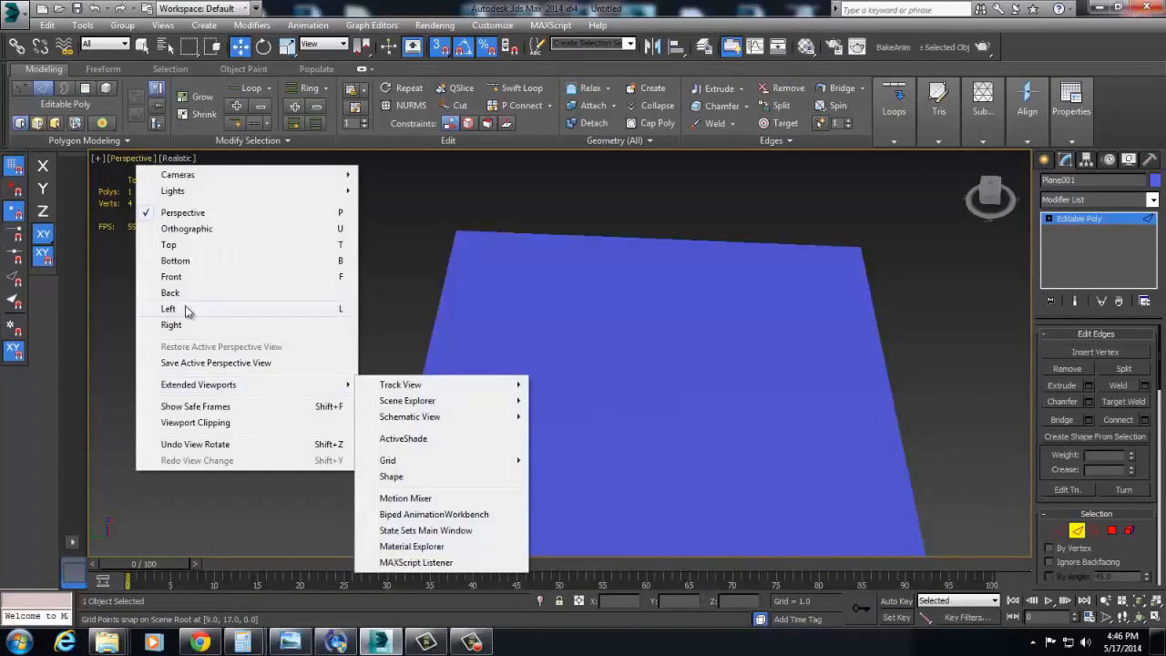
pyautogui.click(177, 159)
pyautogui.moveTo(304, 356)
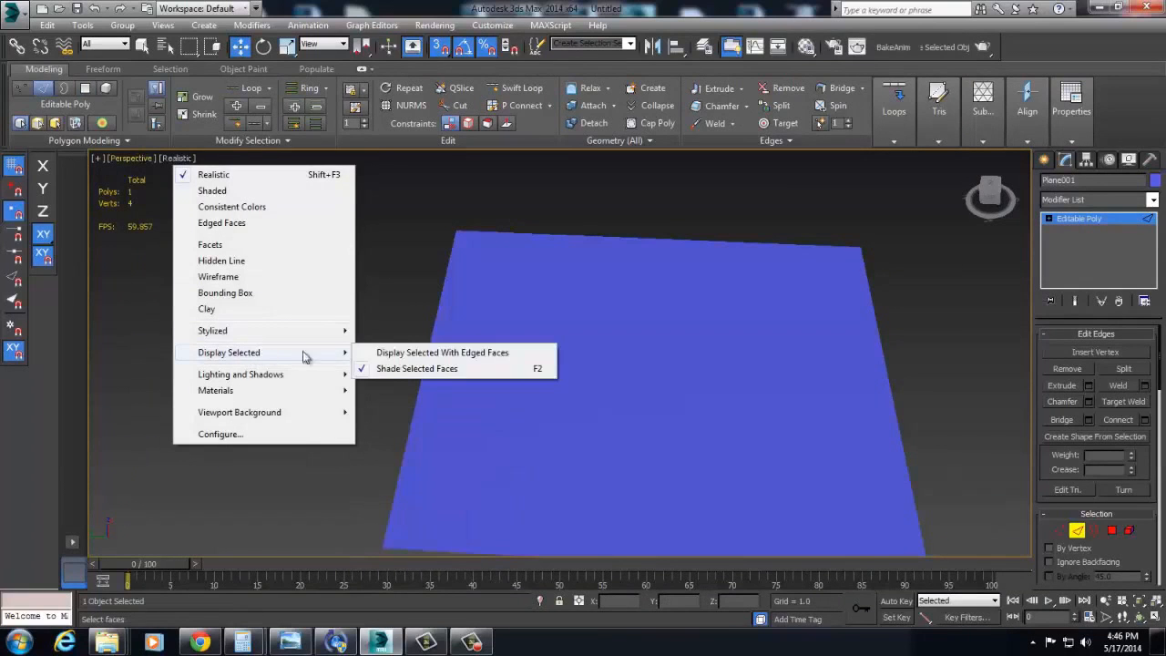
pyautogui.click(392, 356)
pyautogui.scroll(-4, 555, 362)
pyautogui.keyDown('alt'); pyautogui.moveTo(555, 361); pyautogui.dragTo(540, 374, button='middle'); pyautogui.keyUp('alt')
pyautogui.scroll(5, 540, 375)
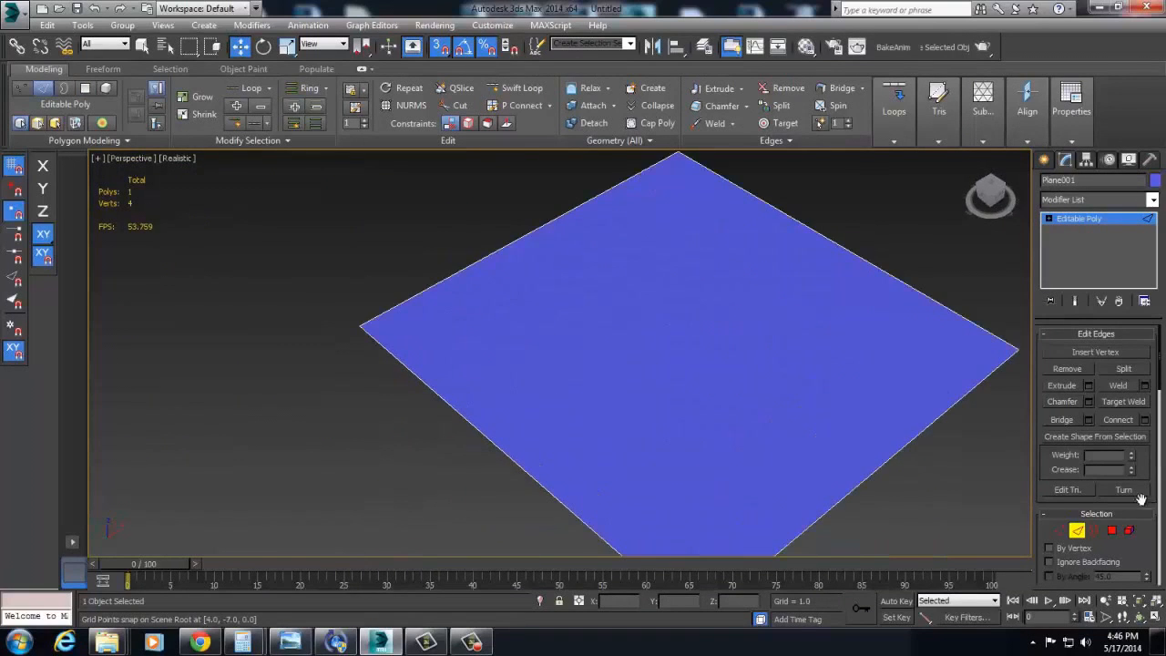
pyautogui.click(1113, 533)
pyautogui.click(860, 278)
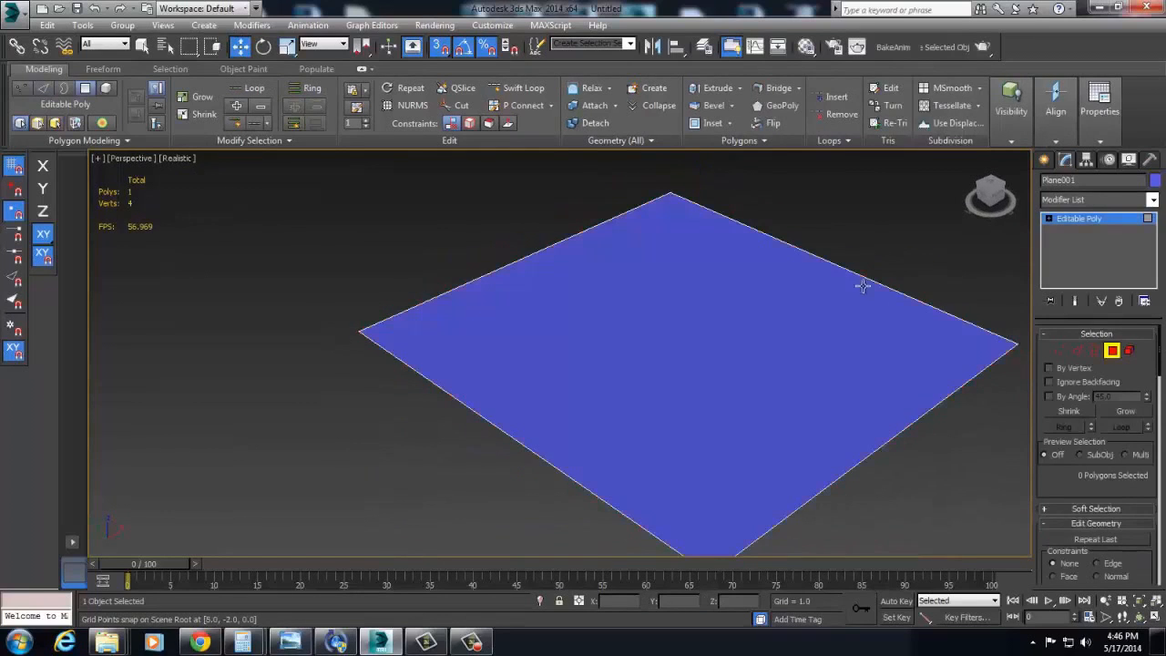
pyautogui.click(670, 339)
pyautogui.rightClick(691, 367)
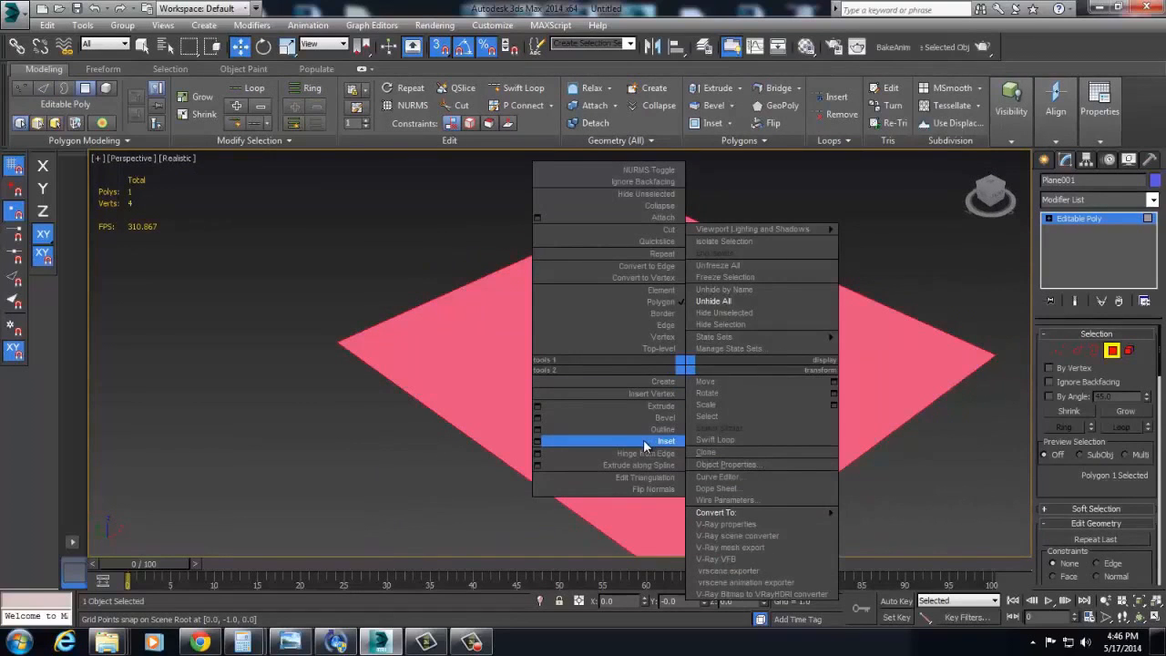
pyautogui.click(458, 408)
pyautogui.keyDown('alt'); pyautogui.moveTo(458, 408); pyautogui.dragTo(411, 352, button='middle'); pyautogui.keyUp('alt')
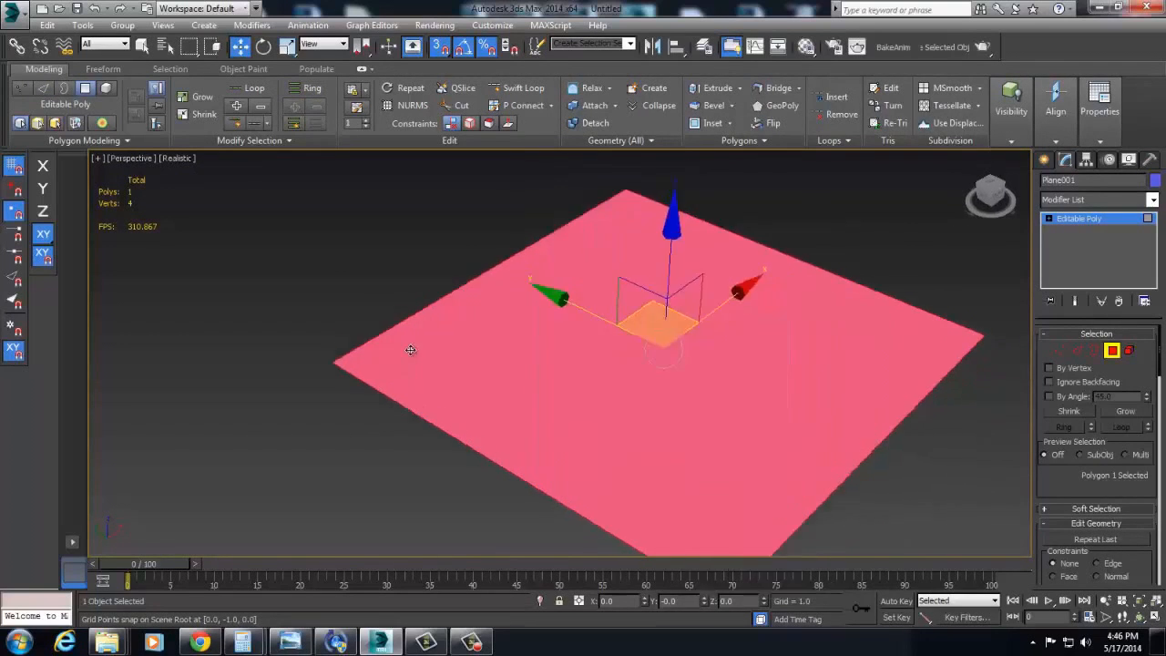
pyautogui.moveTo(477, 373); pyautogui.dragTo(591, 414, button='middle')
pyautogui.rightClick(631, 346)
pyautogui.click(609, 420)
pyautogui.press('w')
# - Divide the plane into four equal quads by connecting its opposite edges in both directions
pyautogui.press('2')
pyautogui.moveTo(604, 498); pyautogui.dragTo(597, 252)
pyautogui.keyDown('alt'); pyautogui.moveTo(597, 264); pyautogui.dragTo(604, 378, button='middle'); pyautogui.keyUp('alt')
pyautogui.hotkey('ctrl', 'shift', 'e')
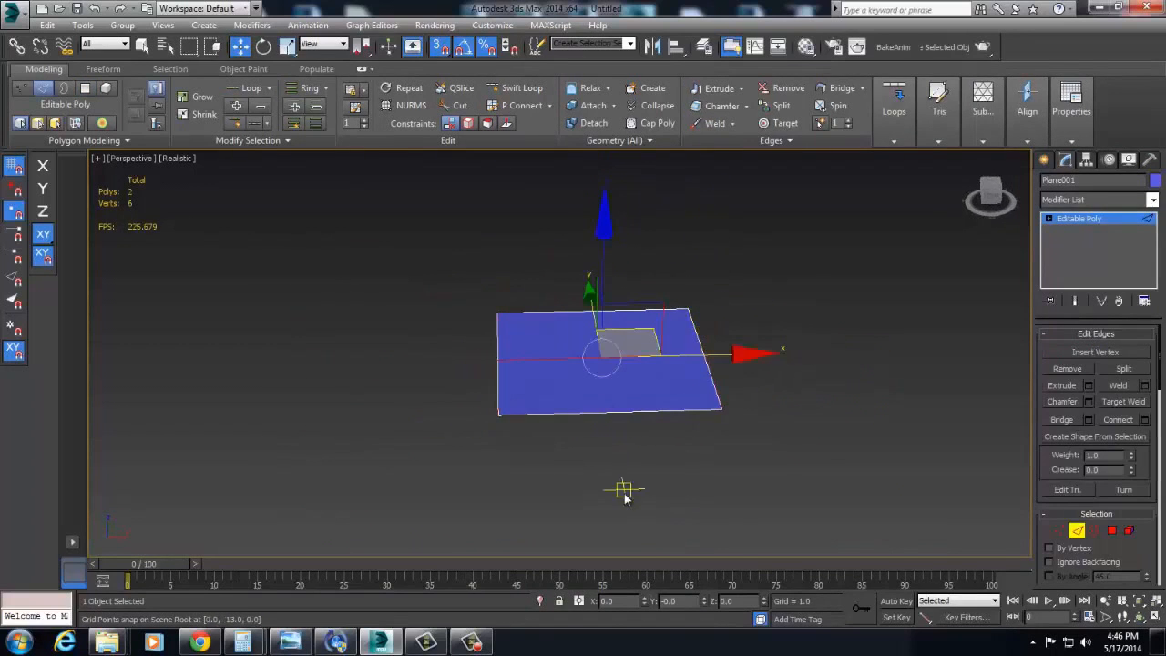
pyautogui.moveTo(584, 254); pyautogui.dragTo(581, 252)
pyautogui.hotkey('ctrl', 'shift', 'e')
pyautogui.scroll(6, 645, 406)
pyautogui.keyDown('alt'); pyautogui.moveTo(583, 360); pyautogui.dragTo(747, 410, button='middle'); pyautogui.keyUp('alt')
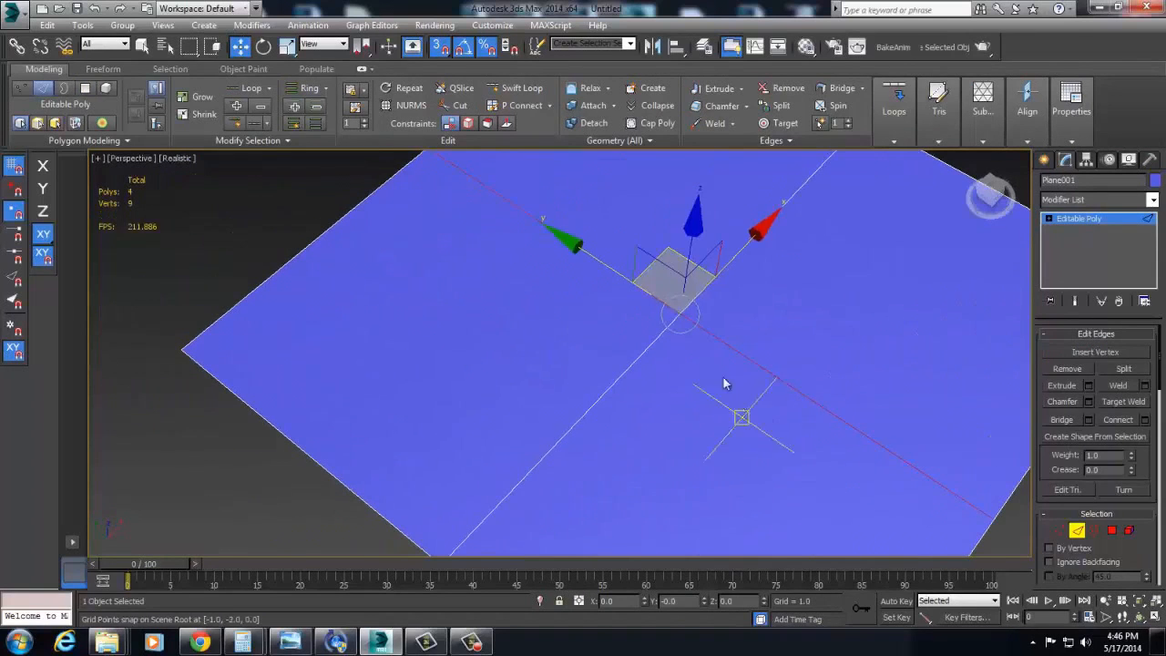
# - Chamfer the plane's centre vertex into a large diamond-shaped polygon whose corners end just short of the outer edges
pyautogui.press('1')
pyautogui.click(680, 313)
pyautogui.scroll(4, 715, 343)
pyautogui.scroll(-9, 665, 321)
pyautogui.moveTo(665, 321)
pyautogui.keyDown('alt'); pyautogui.mouseDown(button='middle')
pyautogui.moveTo(697, 327)
pyautogui.moveTo(677, 327)
pyautogui.mouseUp(button='middle'); pyautogui.keyUp('alt')
pyautogui.scroll(6, 677, 327)
pyautogui.scroll(-7, 636, 301)
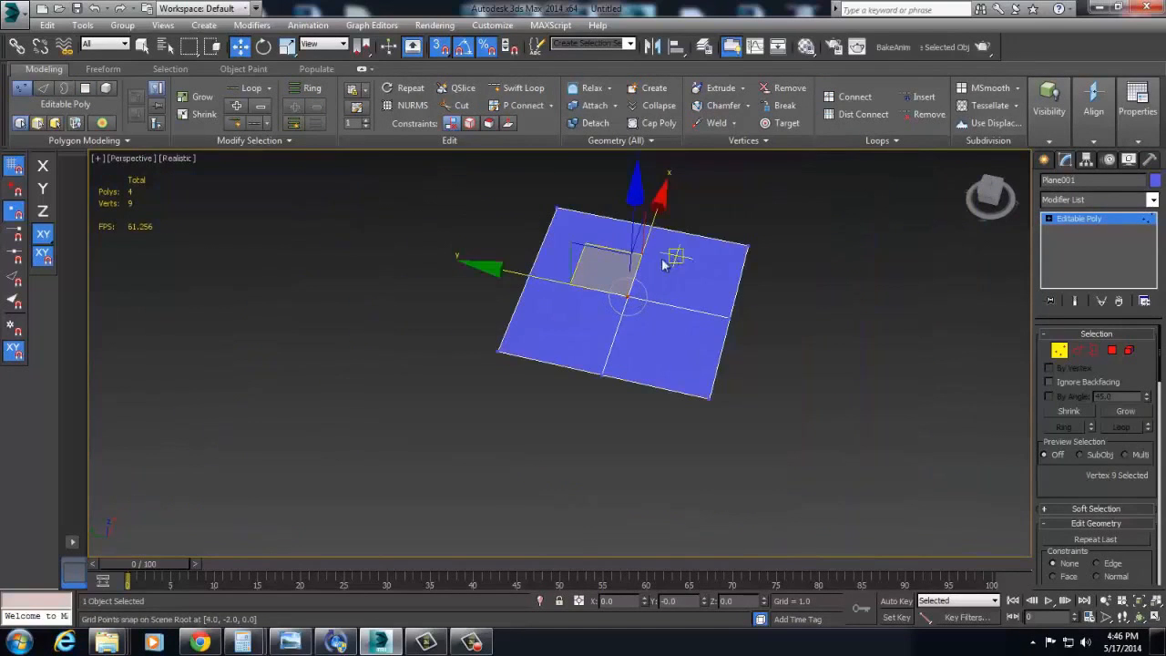
pyautogui.rightClick(664, 264)
pyautogui.click(616, 334)
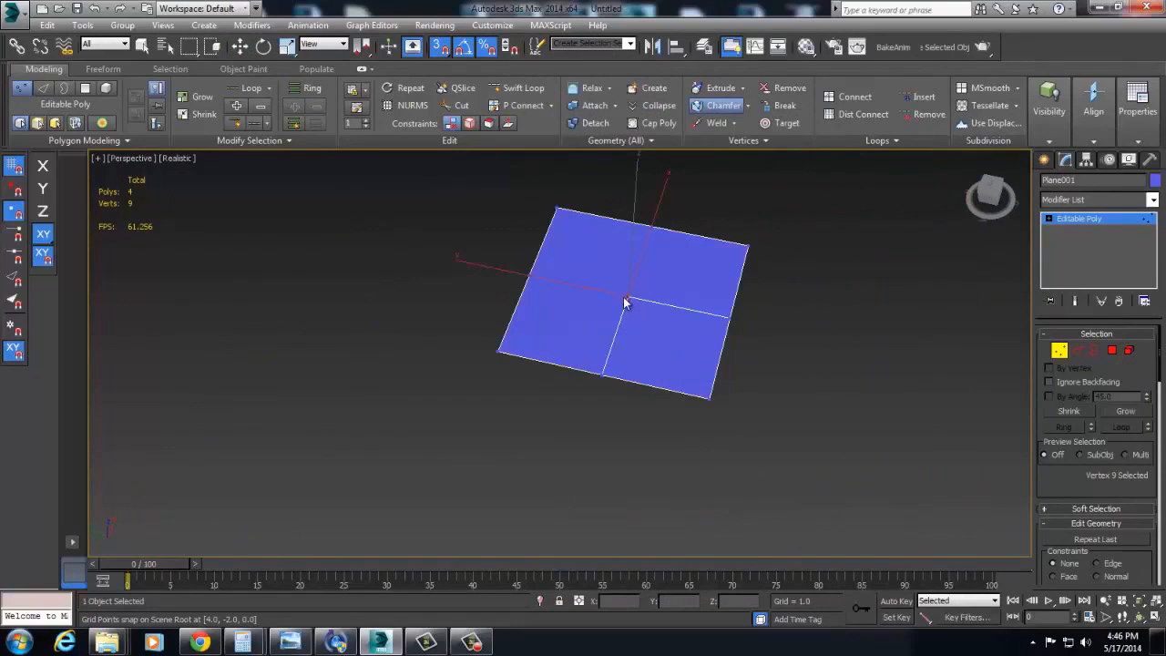
pyautogui.moveTo(658, 264)
pyautogui.mouseDown()
pyautogui.moveTo(672, 252)
pyautogui.moveTo(638, 279)
pyautogui.moveTo(637, 268)
pyautogui.moveTo(647, 280)
pyautogui.mouseUp()
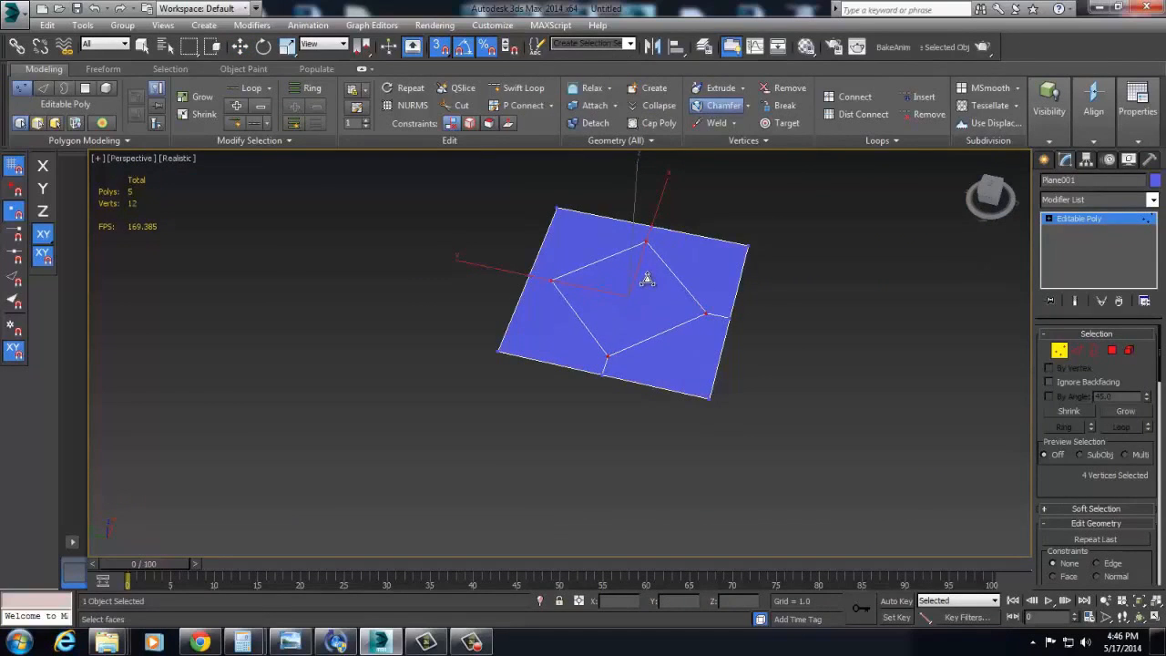
# - Select the central diamond polygon and add a TurboSmooth modifier to the plane
pyautogui.click(1111, 353)
pyautogui.click(675, 297)
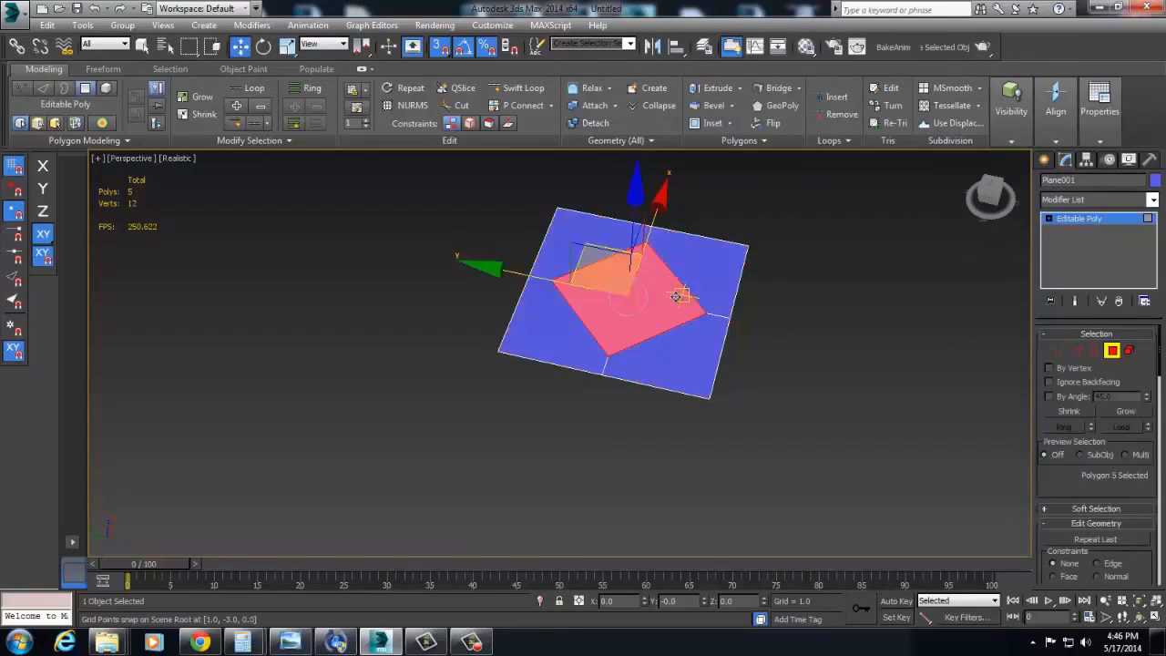
pyautogui.keyDown('alt'); pyautogui.moveTo(677, 296); pyautogui.dragTo(641, 272, button='middle'); pyautogui.keyUp('alt')
pyautogui.click(1114, 202)
pyautogui.press('t')
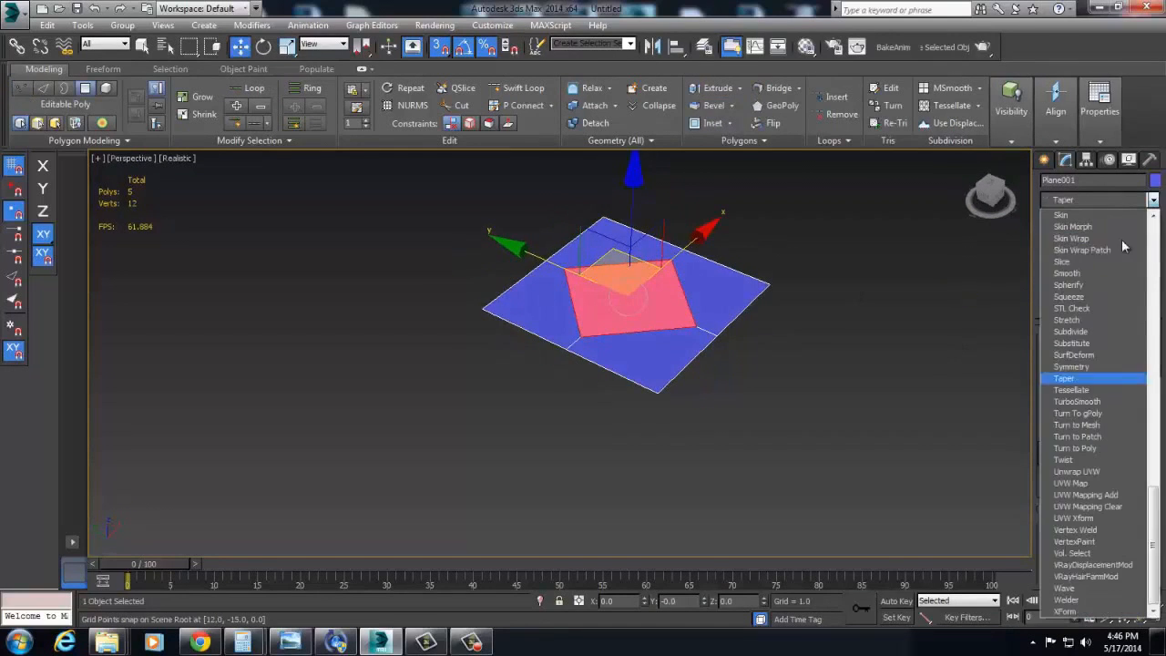
pyautogui.click(1093, 402)
pyautogui.scroll(6, 730, 363)
pyautogui.keyDown('alt'); pyautogui.moveTo(729, 328); pyautogui.dragTo(733, 351, button='middle'); pyautogui.keyUp('alt')
pyautogui.scroll(-2, 741, 383)
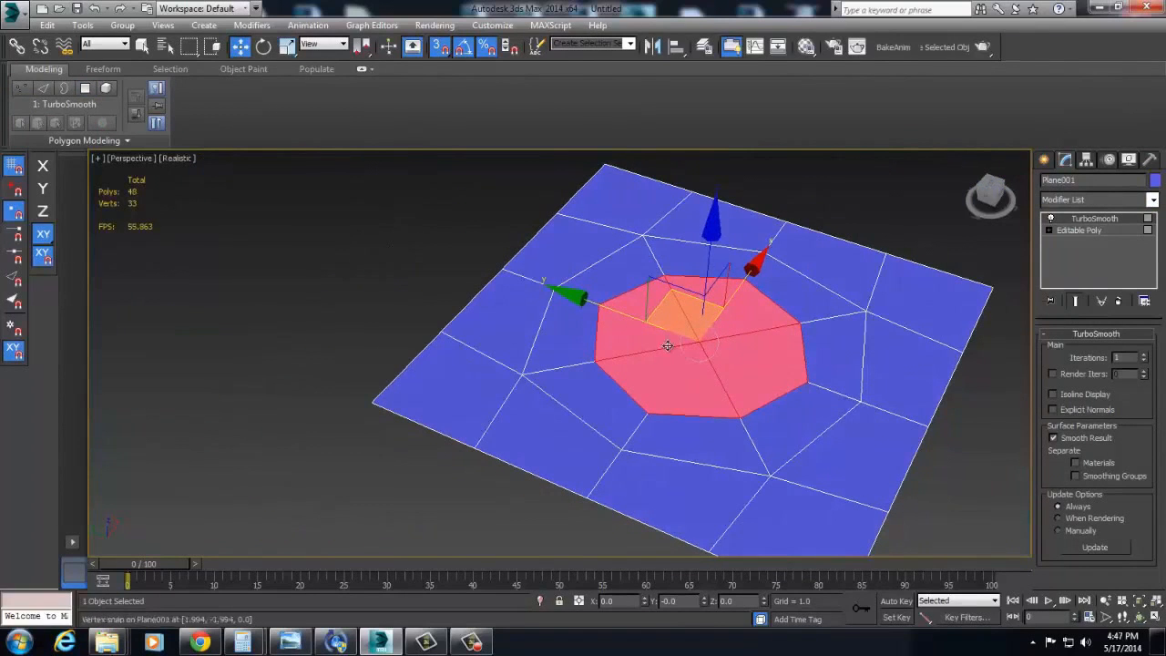
# - With the smoothed end result shown, bevel the central polygon down into a recess and again up into a narrower raised block
pyautogui.rightClick(738, 346)
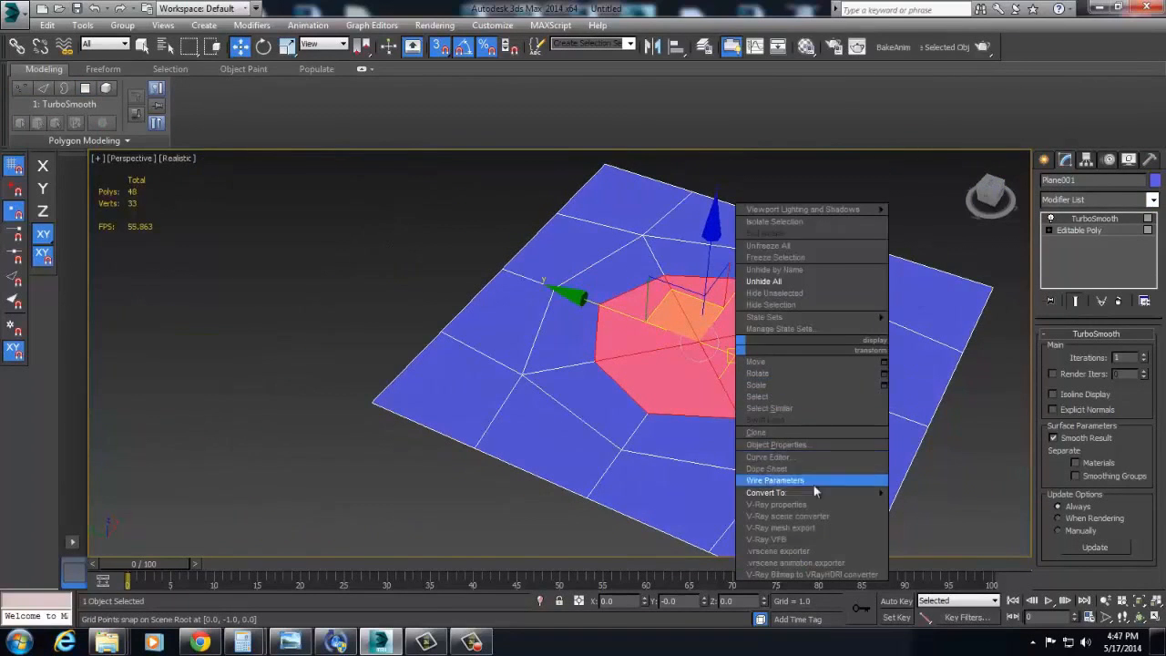
pyautogui.click(1102, 230)
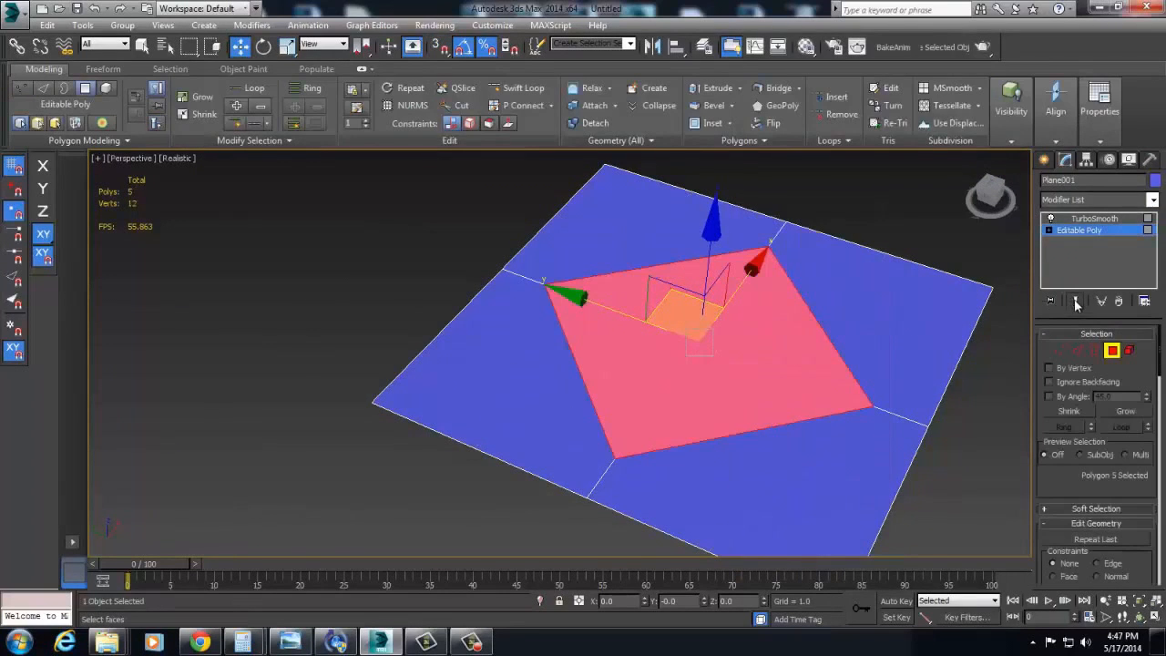
pyautogui.click(1076, 303)
pyautogui.rightClick(700, 316)
pyautogui.click(678, 378)
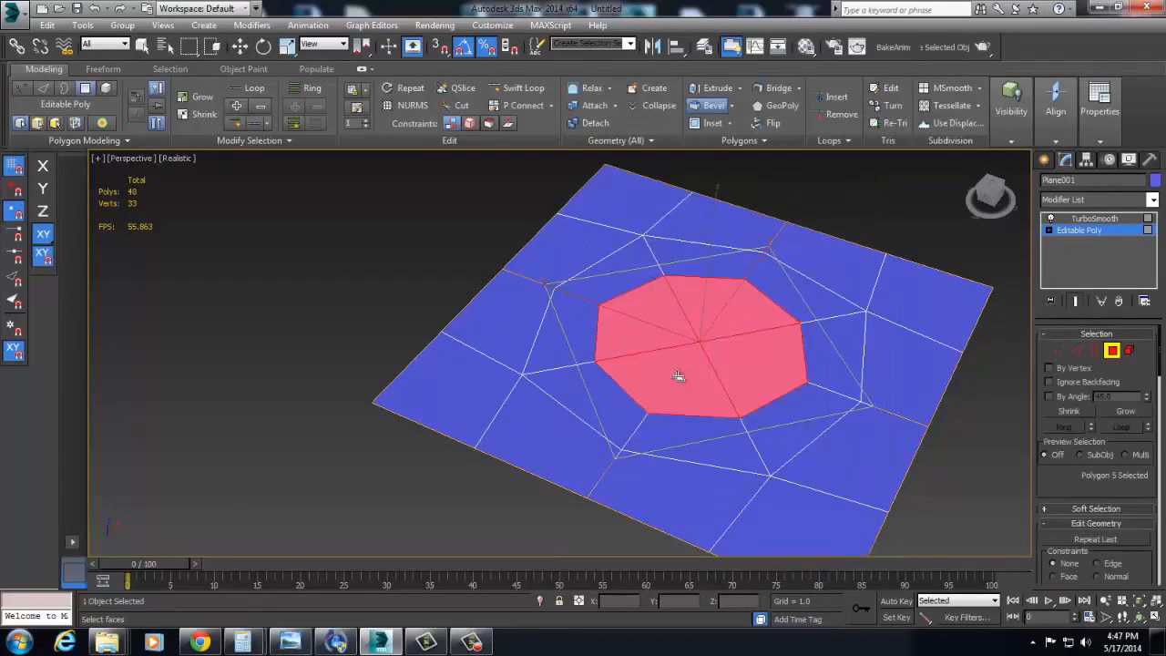
pyautogui.moveTo(705, 312); pyautogui.dragTo(700, 353)
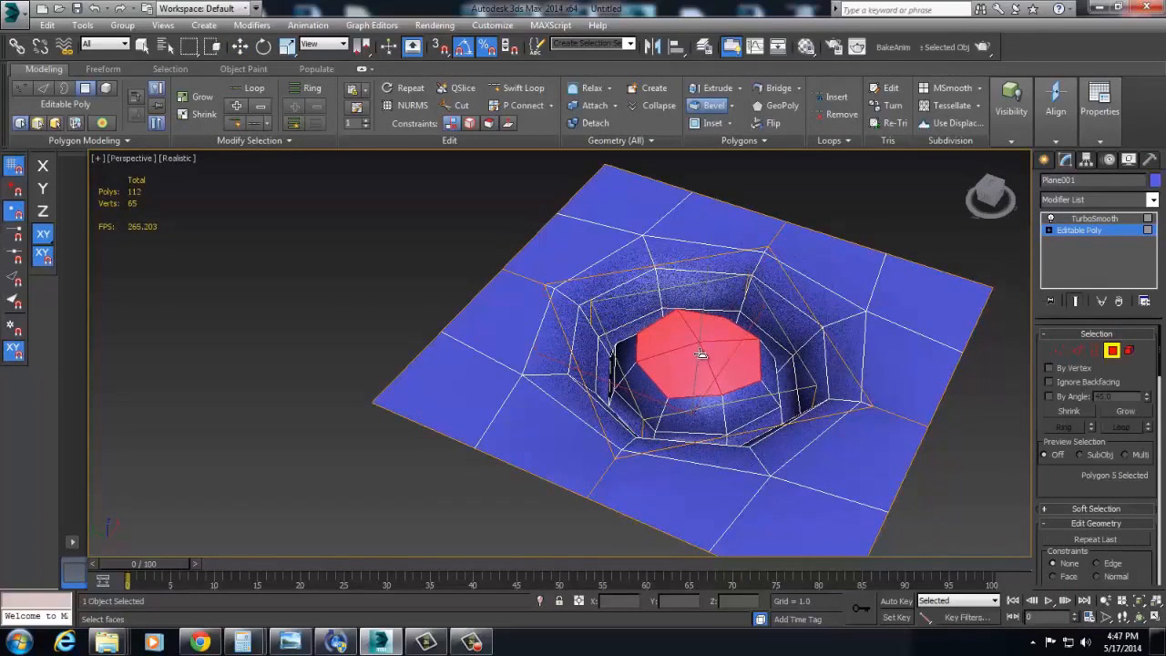
pyautogui.click(1113, 351)
pyautogui.click(967, 252)
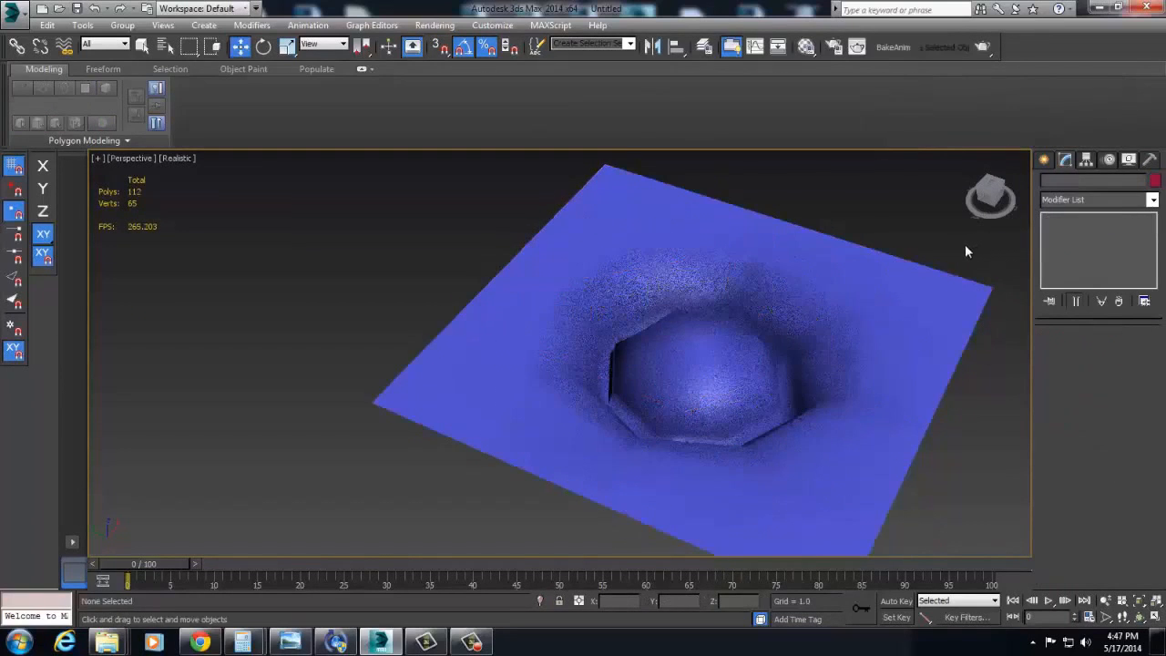
# - Set the TurboSmooth iterations to 2 and check the smoothed dome and recess up close
pyautogui.click(854, 278)
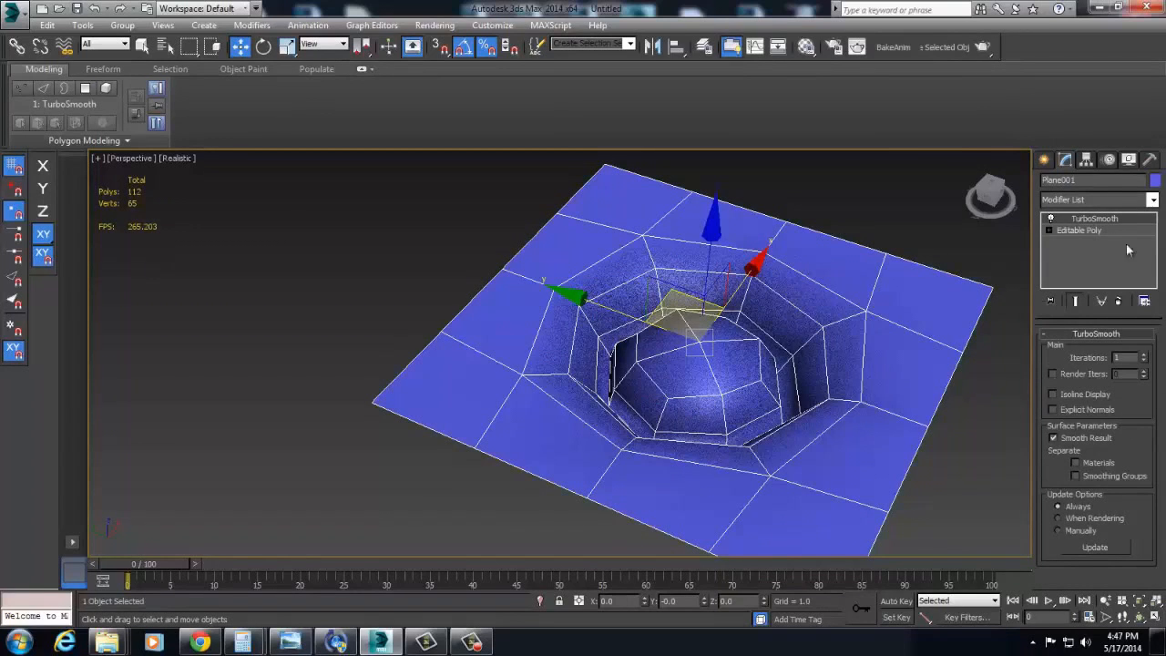
pyautogui.click(1146, 361)
pyautogui.click(1145, 355)
pyautogui.click(1145, 355)
pyautogui.click(875, 224)
pyautogui.scroll(-5, 874, 224)
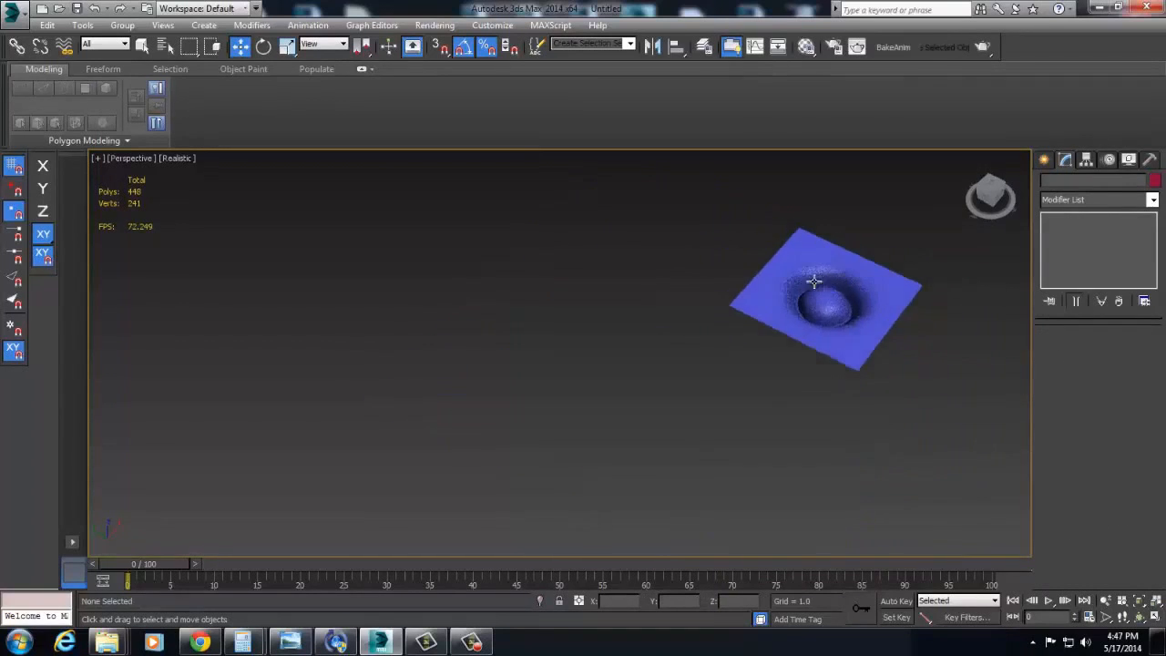
pyautogui.scroll(8, 547, 290)
pyautogui.scroll(3, 592, 347)
pyautogui.click(751, 276)
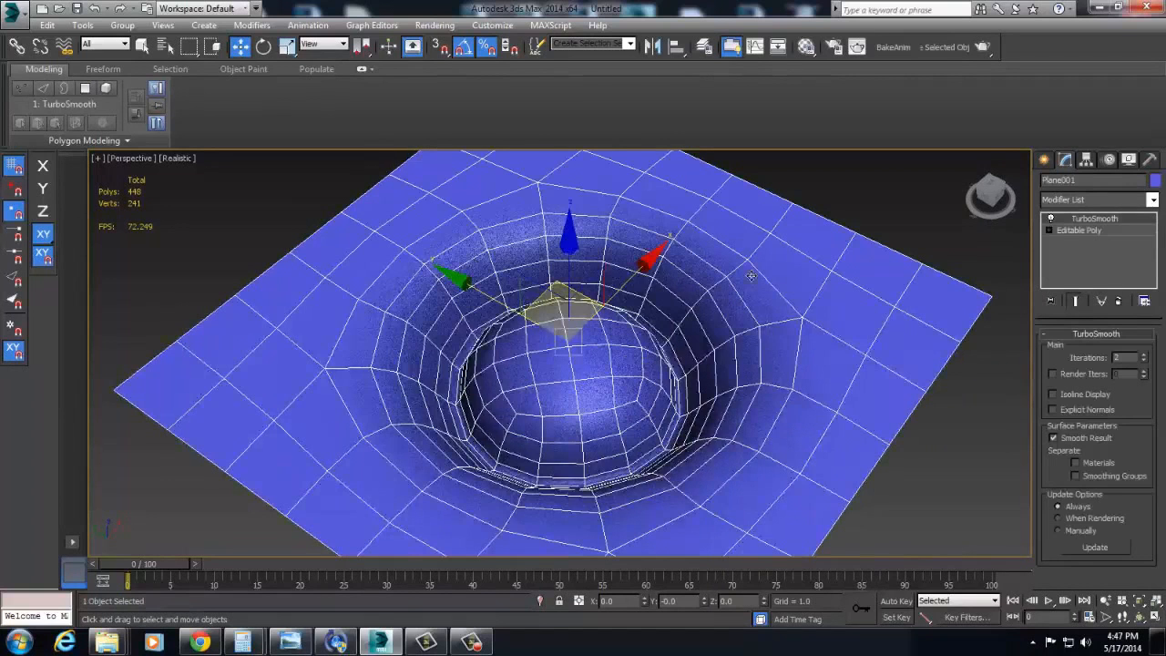
# - Switch TurboSmooth off to examine the base mesh of the recess, and turn it back on
pyautogui.click(1051, 218)
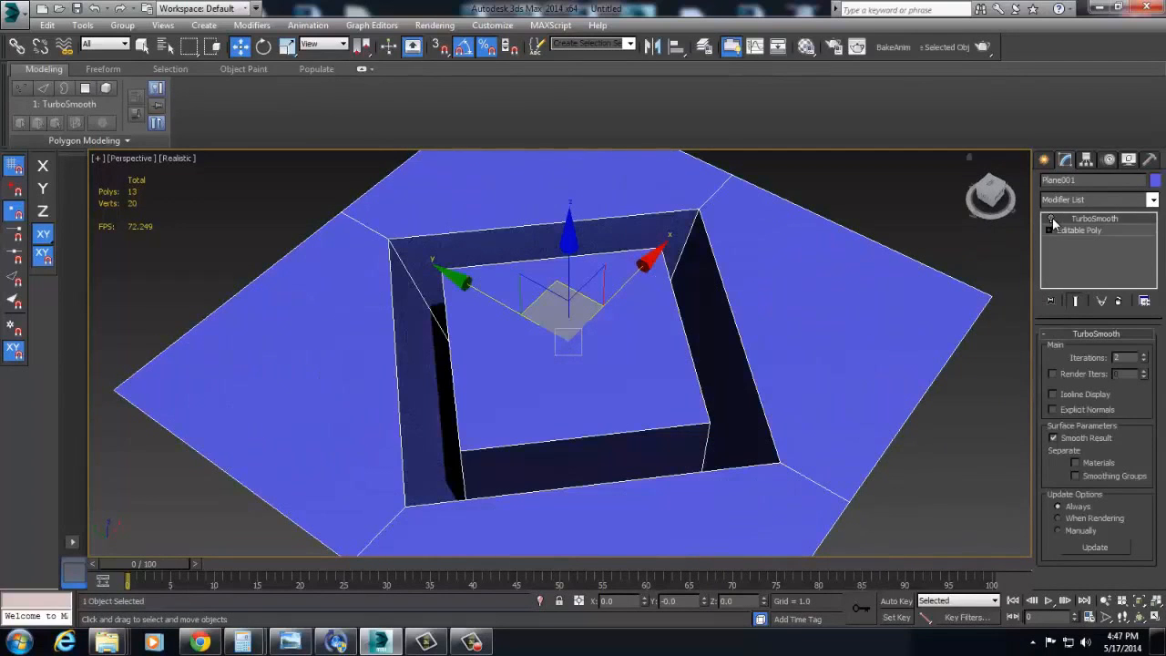
pyautogui.keyDown('alt'); pyautogui.moveTo(587, 365); pyautogui.dragTo(687, 351, button='middle'); pyautogui.keyUp('alt')
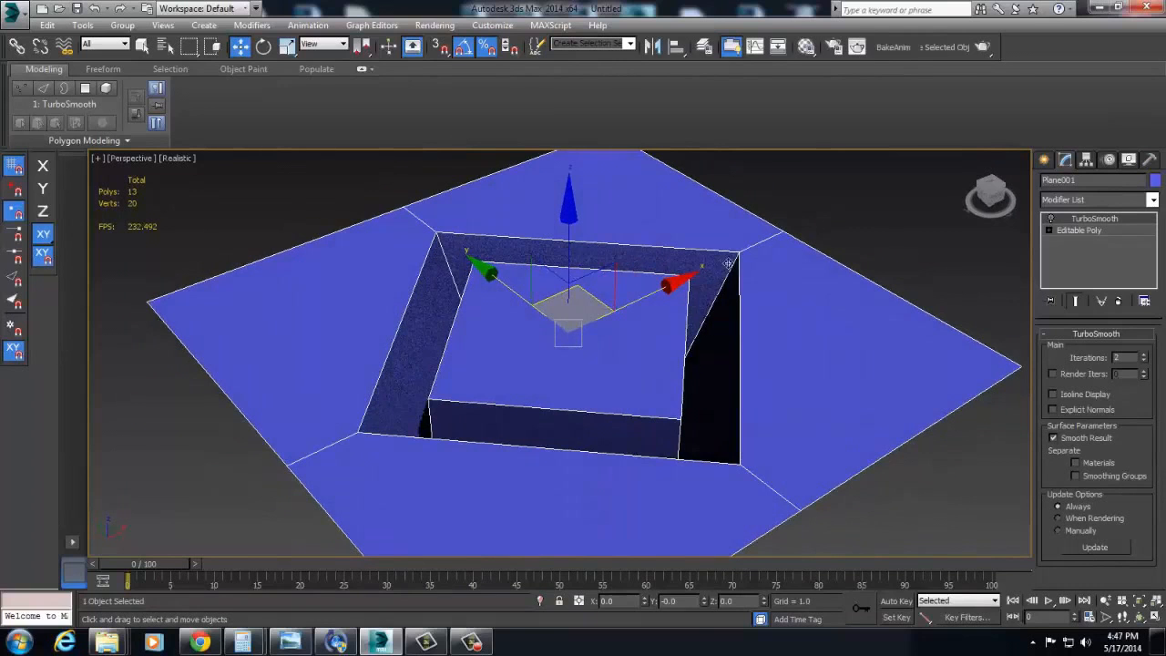
pyautogui.click(1051, 218)
pyautogui.rightClick(703, 273)
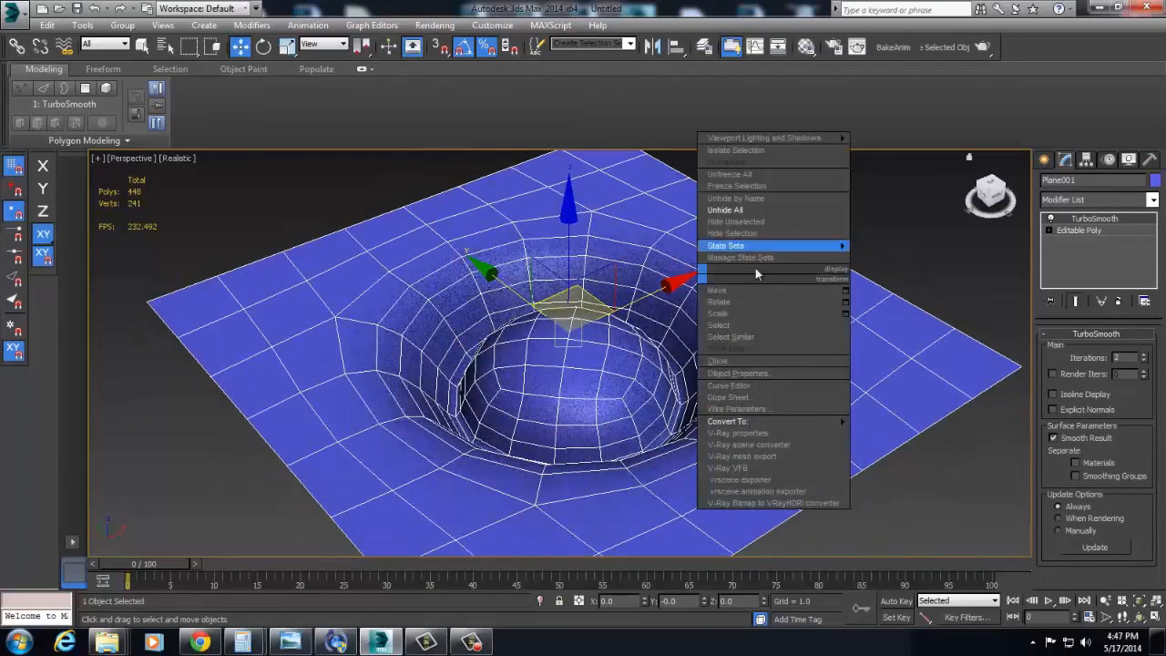
# - Add an edge loop around the recess wall near its upper rim with Swift Loop, and turn off the TurboSmooth display
pyautogui.click(1098, 232)
pyautogui.rightClick(781, 293)
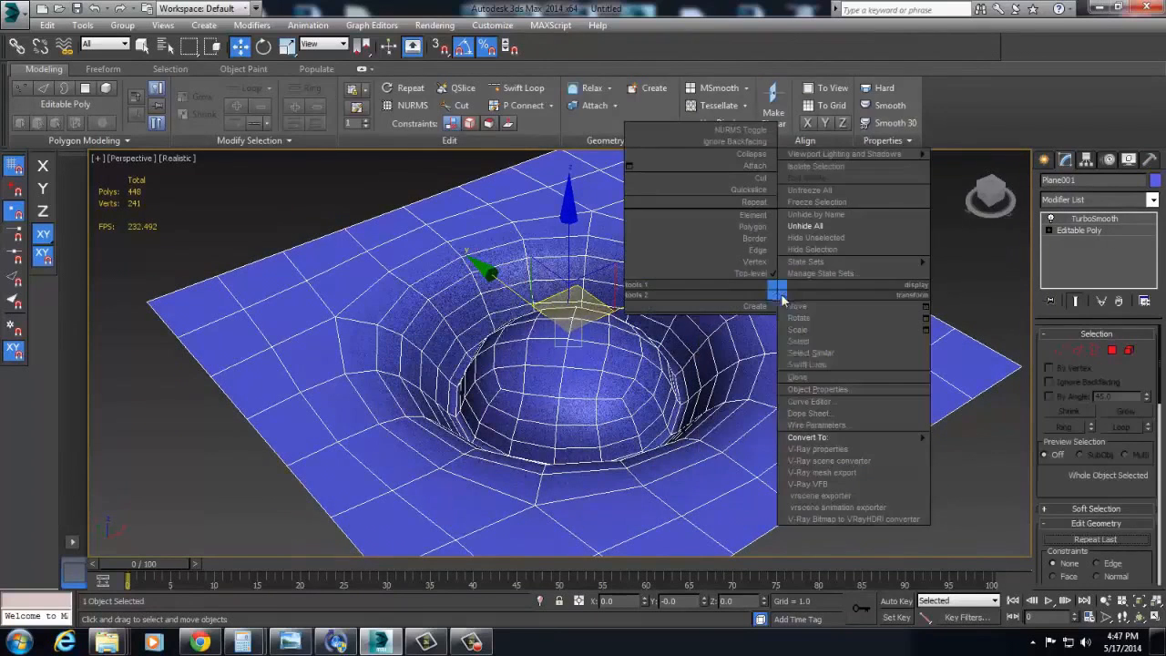
pyautogui.click(808, 364)
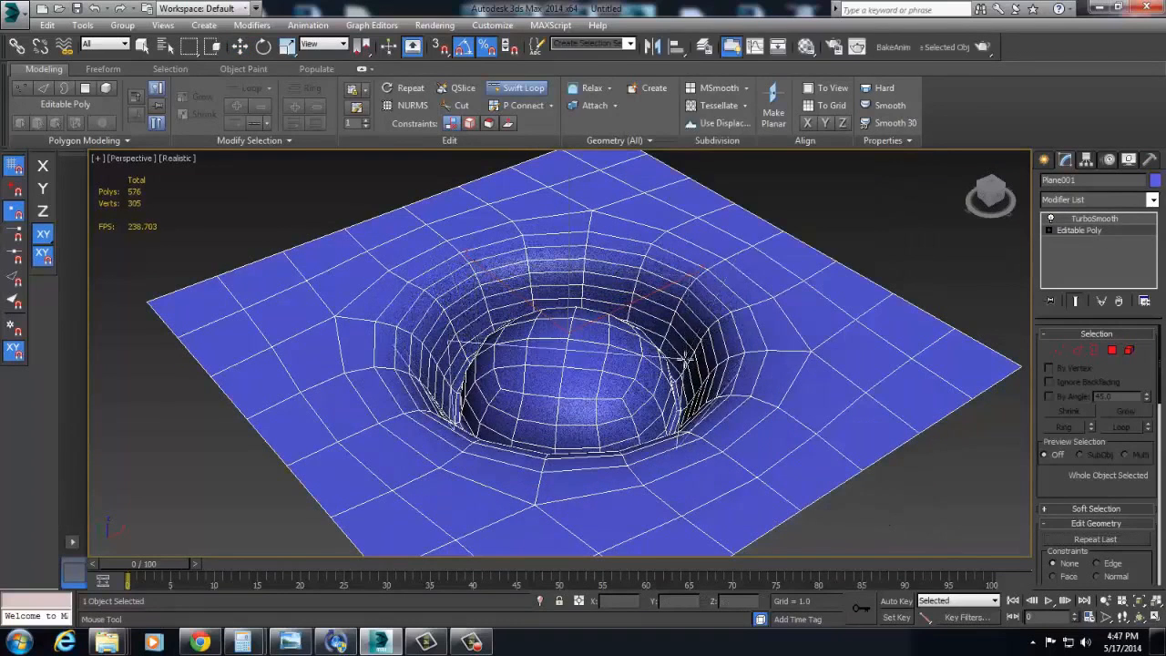
pyautogui.click(1051, 219)
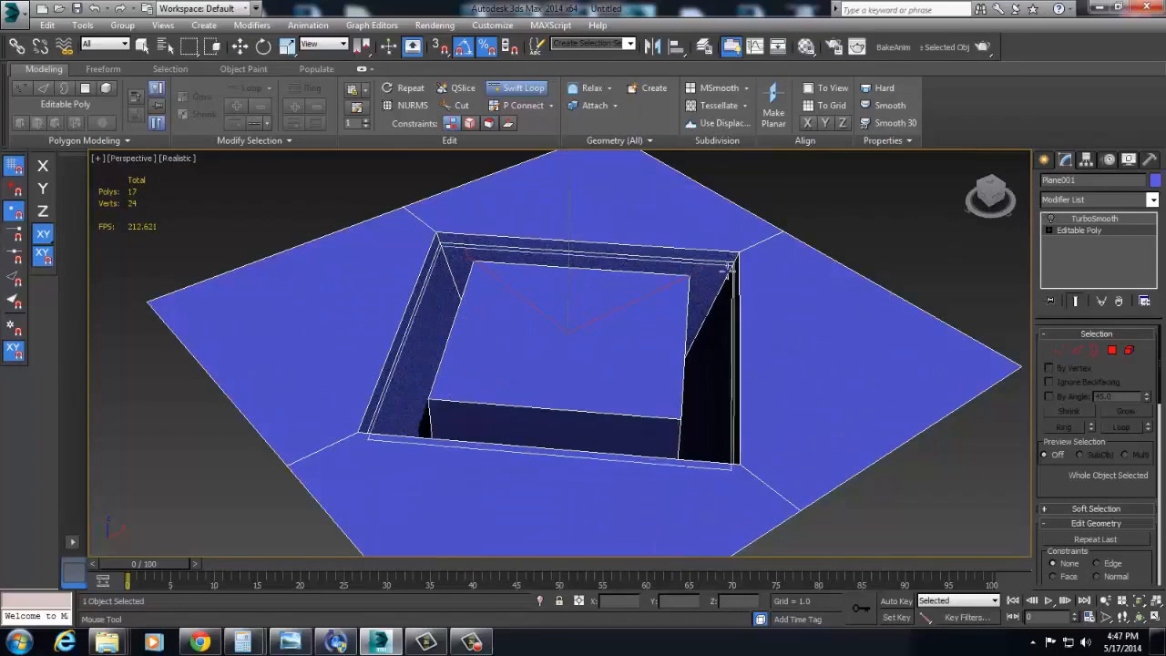
# - Add edge loops around the raised block near its base and near its top with Swift Loop, and turn TurboSmooth on
pyautogui.keyDown('alt'); pyautogui.moveTo(704, 333); pyautogui.dragTo(698, 365, button='middle'); pyautogui.keyUp('alt')
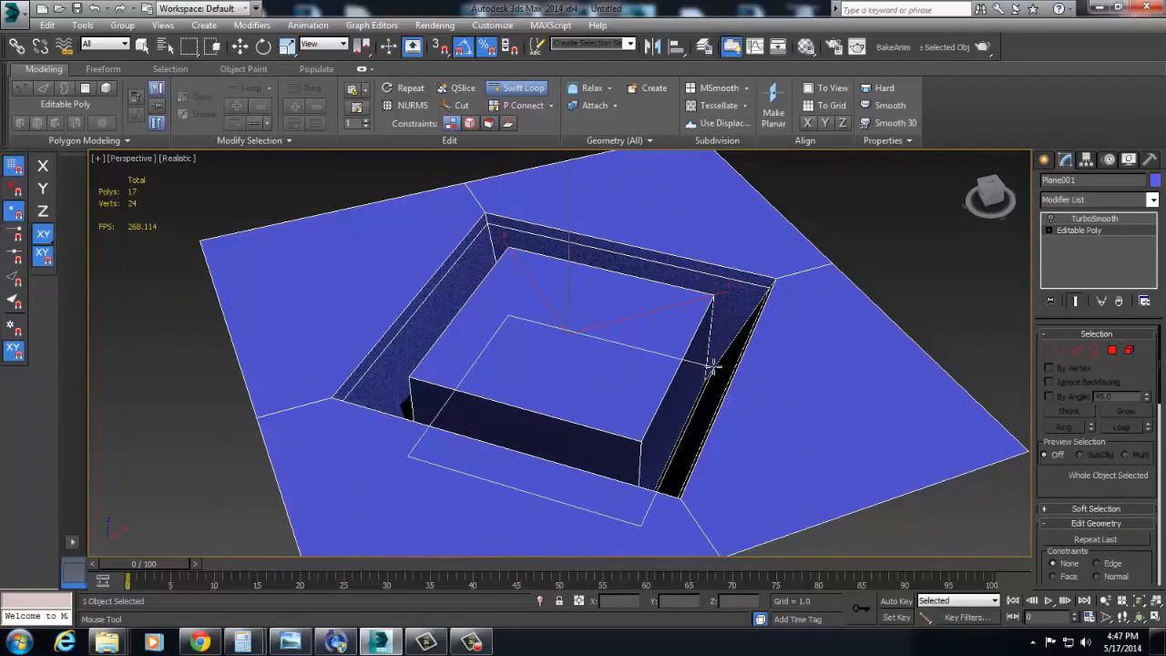
pyautogui.click(716, 363)
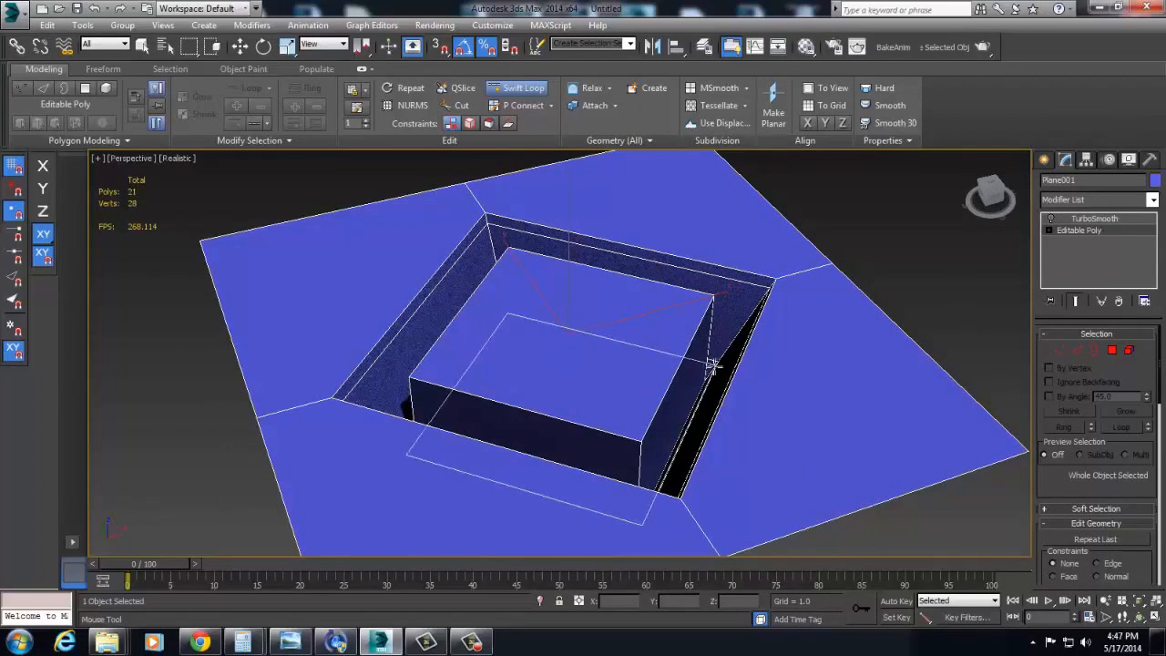
pyautogui.click(1053, 221)
pyautogui.keyDown('alt'); pyautogui.moveTo(780, 260); pyautogui.dragTo(836, 262, button='middle'); pyautogui.keyUp('alt')
pyautogui.click(1053, 221)
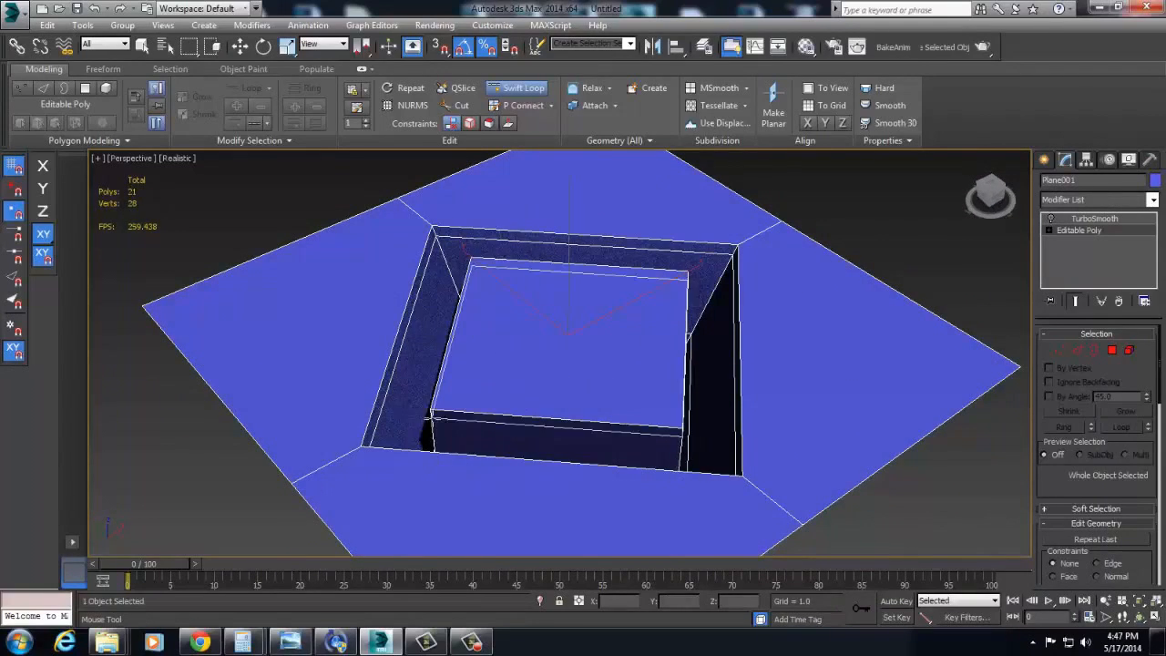
pyautogui.keyDown('alt'); pyautogui.moveTo(428, 419); pyautogui.dragTo(1163, 198, button='middle'); pyautogui.keyUp('alt')
pyautogui.click(1051, 219)
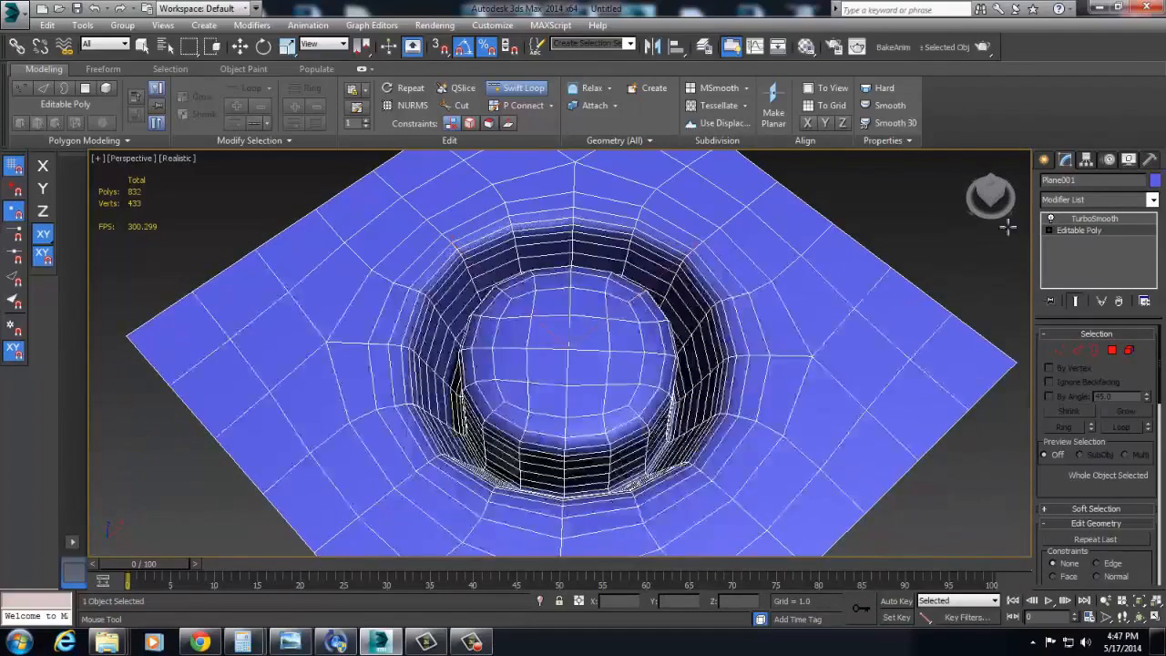
# - Inspect the smoothed recess in perspective and from the top, and compare its outline with the unsmoothed base mesh
pyautogui.keyDown('alt'); pyautogui.moveTo(1009, 225); pyautogui.dragTo(757, 226, button='middle'); pyautogui.keyUp('alt')
pyautogui.press('w')
pyautogui.click(1026, 356)
pyautogui.keyDown('alt'); pyautogui.moveTo(807, 391); pyautogui.dragTo(865, 396, button='middle'); pyautogui.keyUp('alt')
pyautogui.press('t')
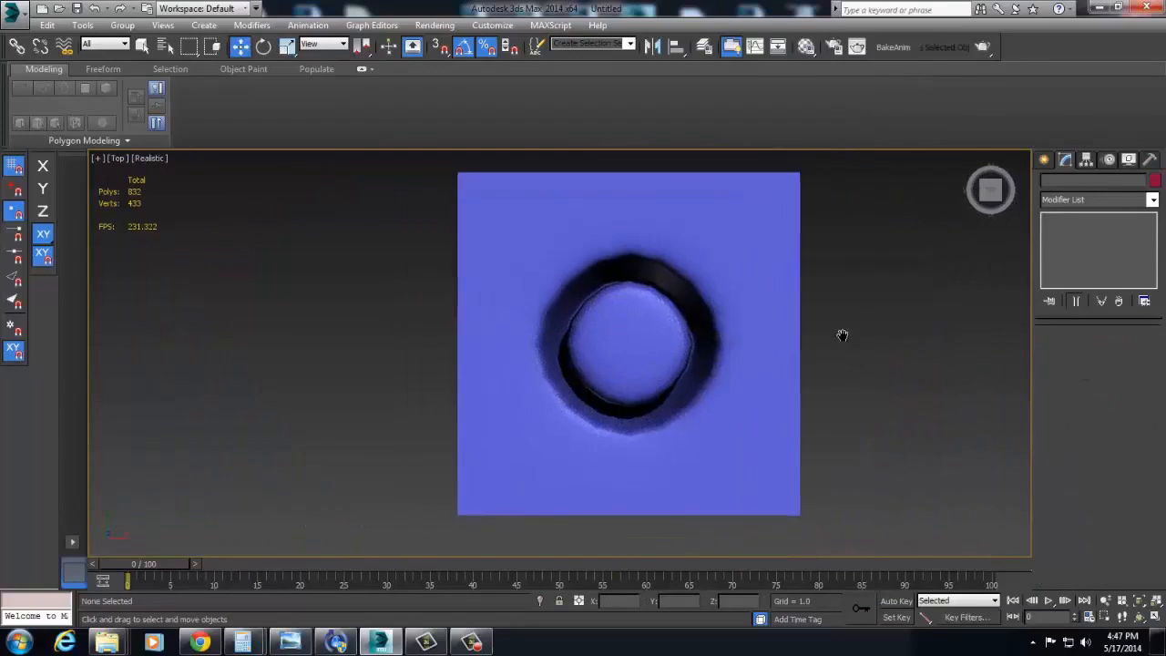
pyautogui.scroll(3, 781, 294)
pyautogui.click(859, 333)
pyautogui.click(1050, 220)
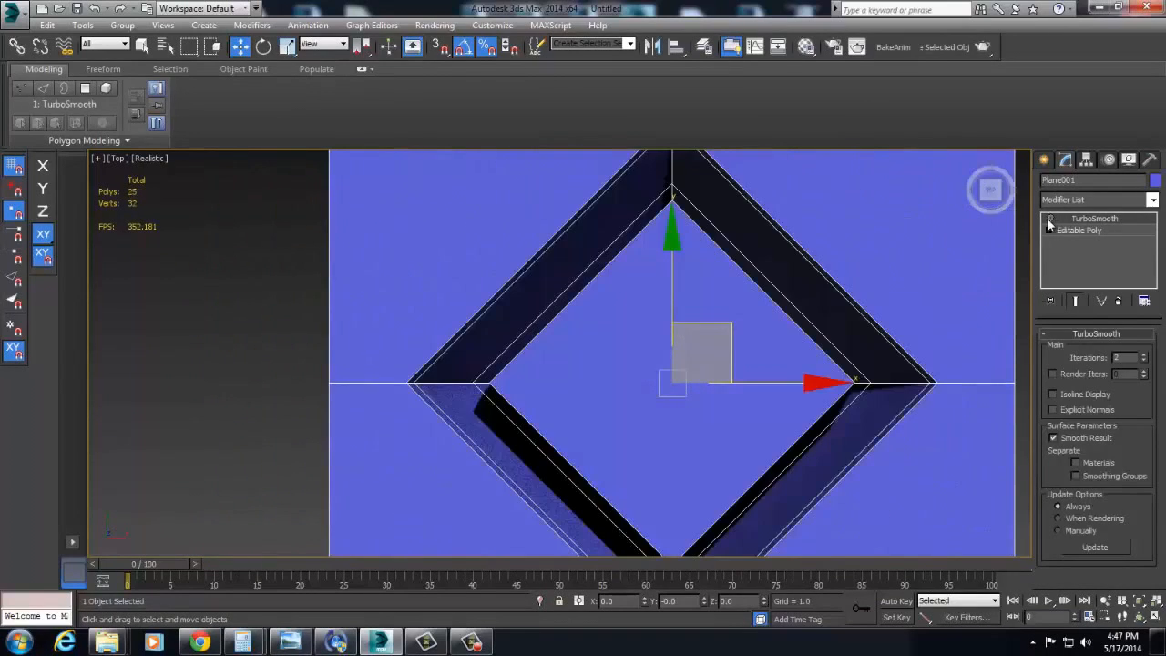
pyautogui.moveTo(730, 298); pyautogui.dragTo(733, 301, button='middle')
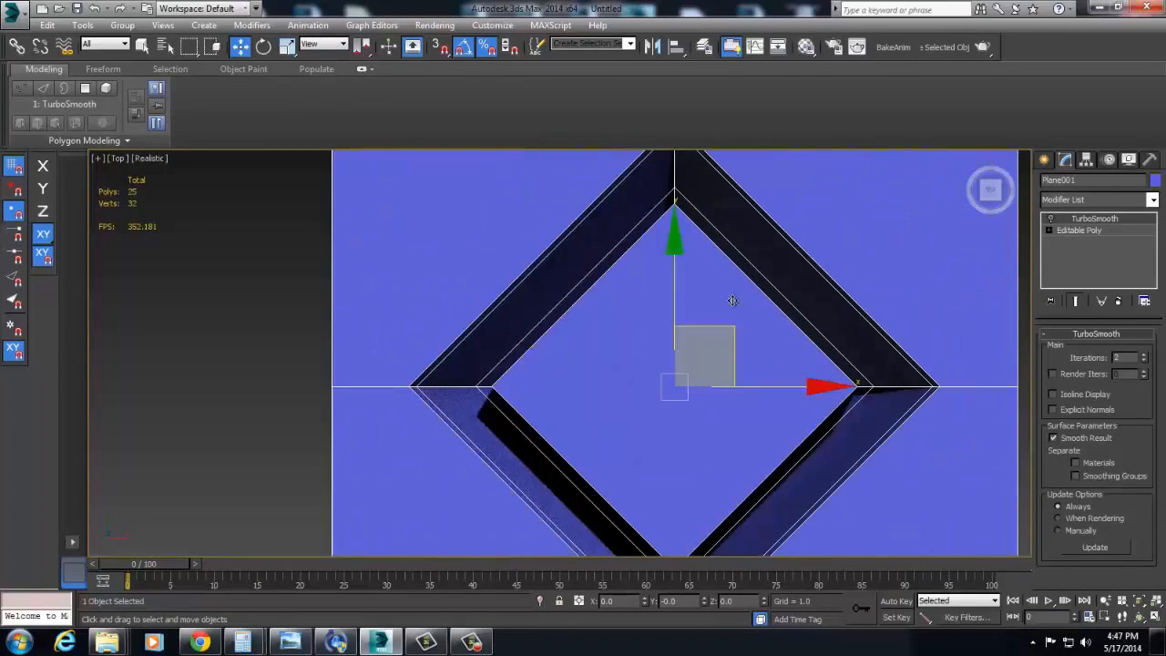
# - Turn TurboSmooth back on, set its iterations to 4, and check the roundness of the recess and dome
pyautogui.click(1051, 218)
pyautogui.click(1144, 355)
pyautogui.click(1144, 355)
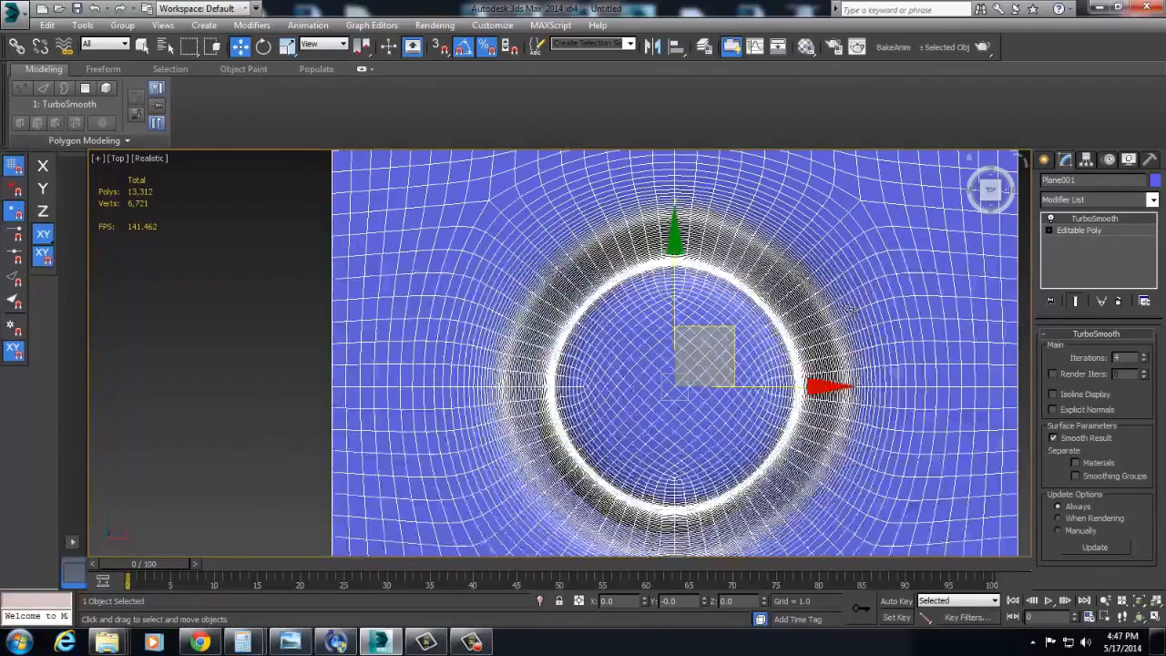
pyautogui.moveTo(853, 310); pyautogui.dragTo(799, 316, button='middle')
pyautogui.scroll(-2, 795, 316)
pyautogui.click(961, 322)
pyautogui.scroll(2, 880, 322)
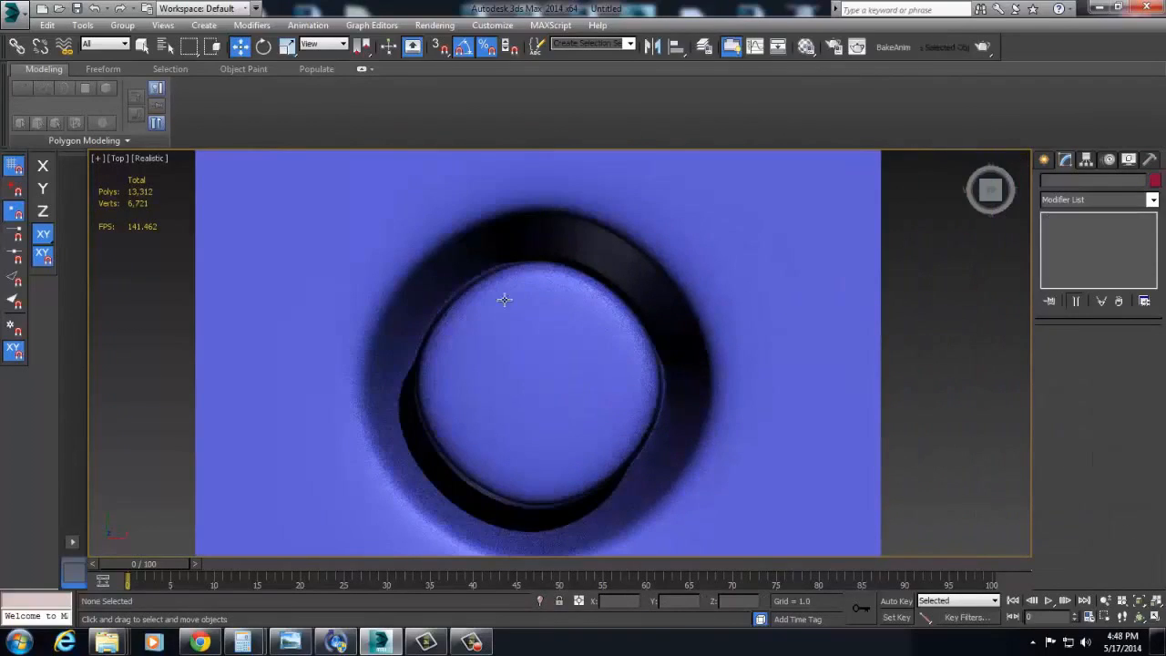
# - Select the plane in the top view and turn off its TurboSmooth display
pyautogui.keyDown('alt'); pyautogui.moveTo(553, 321); pyautogui.dragTo(547, 305, button='middle'); pyautogui.keyUp('alt')
pyautogui.press('t')
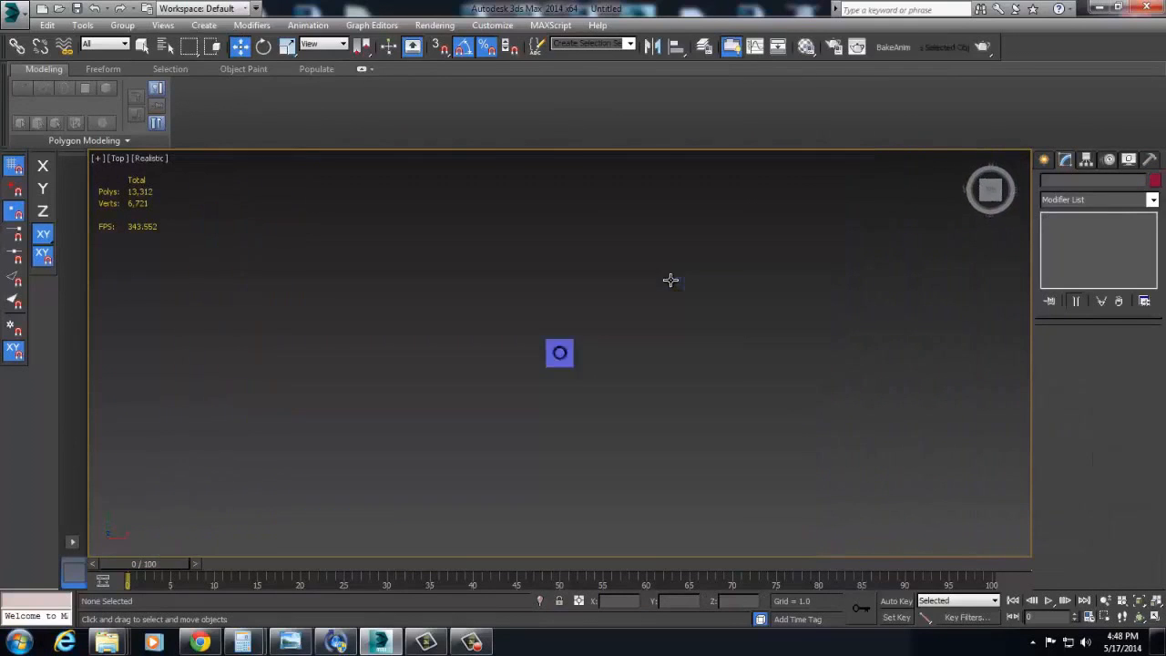
pyautogui.press('z')
pyautogui.click(689, 298)
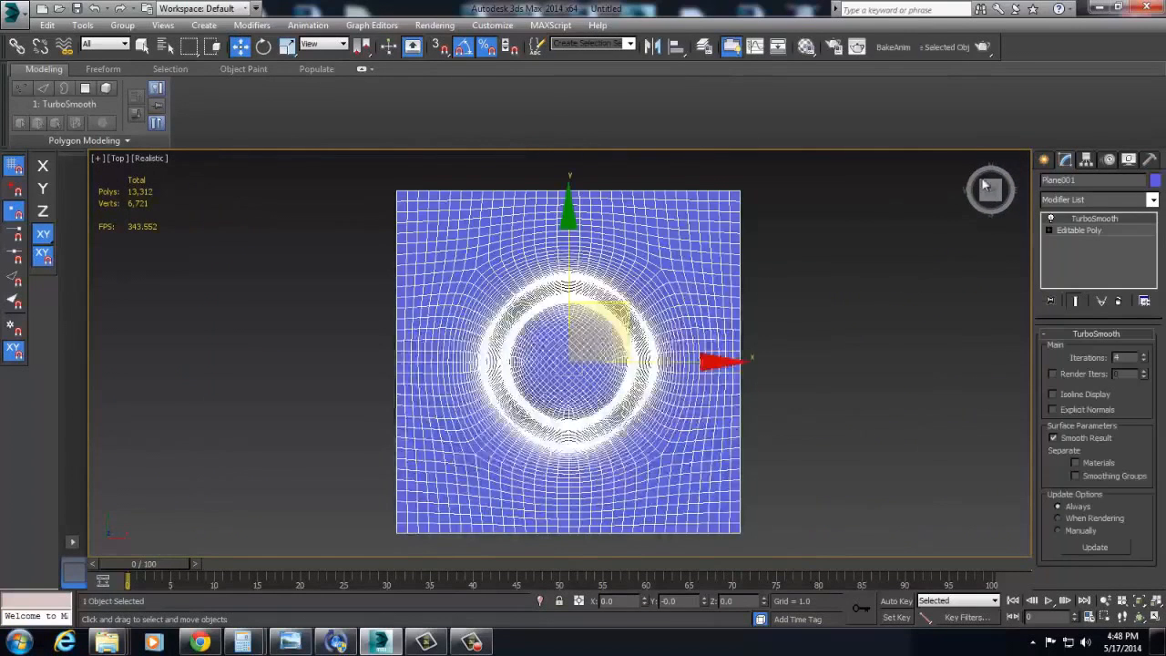
pyautogui.click(1051, 219)
pyautogui.moveTo(532, 299); pyautogui.dragTo(653, 348, button='middle')
pyautogui.scroll(2, 653, 348)
pyautogui.moveTo(627, 295); pyautogui.dragTo(650, 338, button='middle')
pyautogui.scroll(-1, 650, 339)
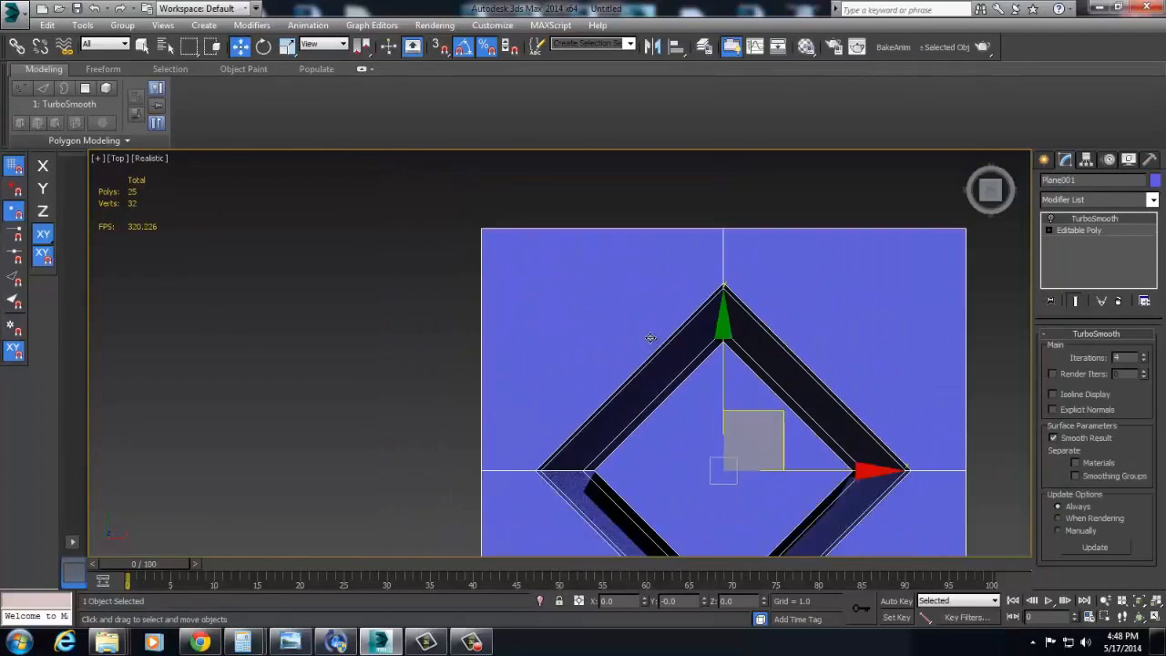
# - Connect the upper-left edges of the recess and block at their middle, and join the new rim vertex to the plane's upper-left corner
pyautogui.click(1111, 233)
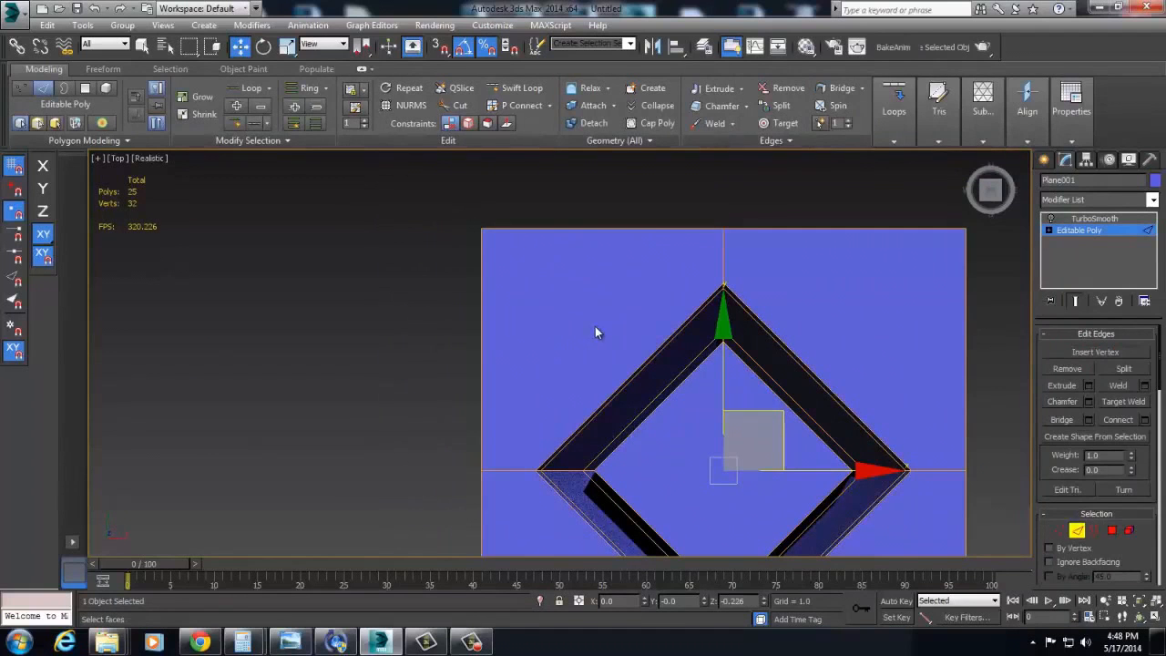
pyautogui.moveTo(675, 451); pyautogui.dragTo(670, 441)
pyautogui.hotkey('ctrl', 'shift', 'e')
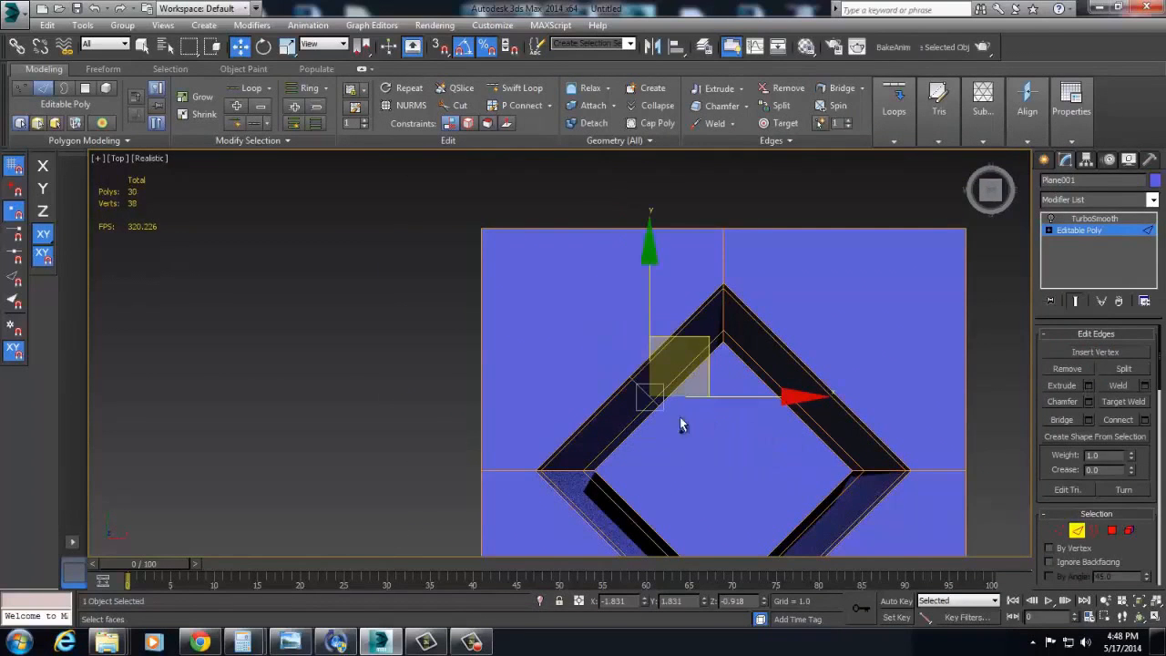
pyautogui.press('1')
pyautogui.moveTo(455, 219); pyautogui.dragTo(487, 243)
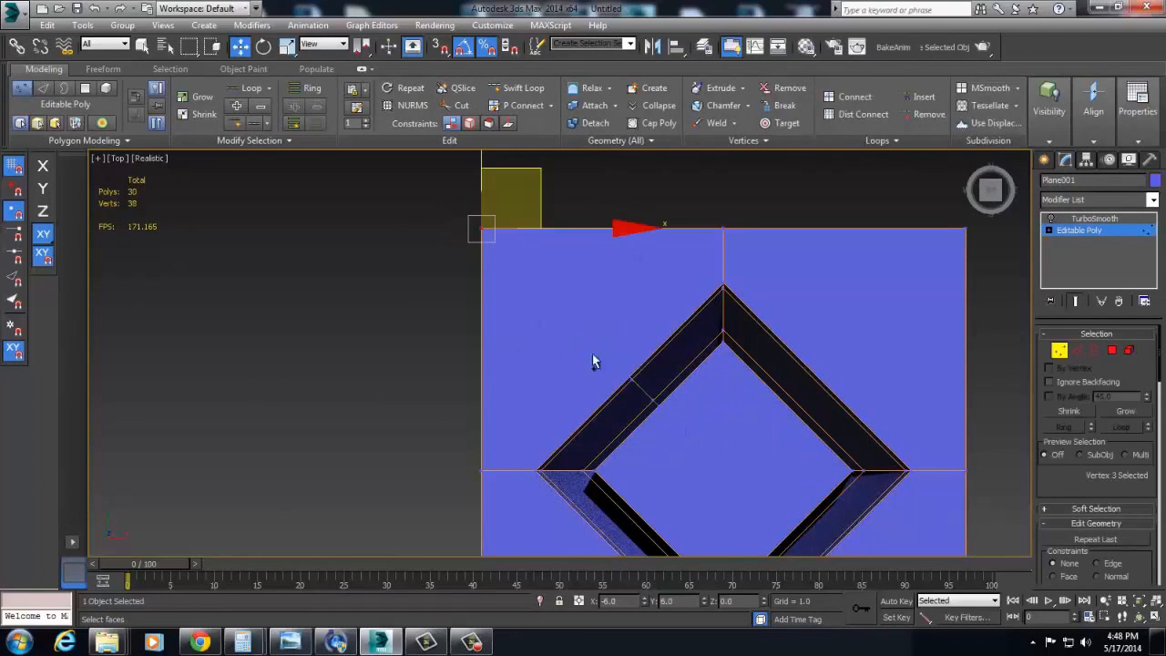
pyautogui.keyDown('ctrl'); pyautogui.click(634, 379); pyautogui.keyUp('ctrl')
# - Connect the upper-right edges of the recess and block at their middle, and join the new rim vertex to the plane's upper-right corner
pyautogui.press('2')
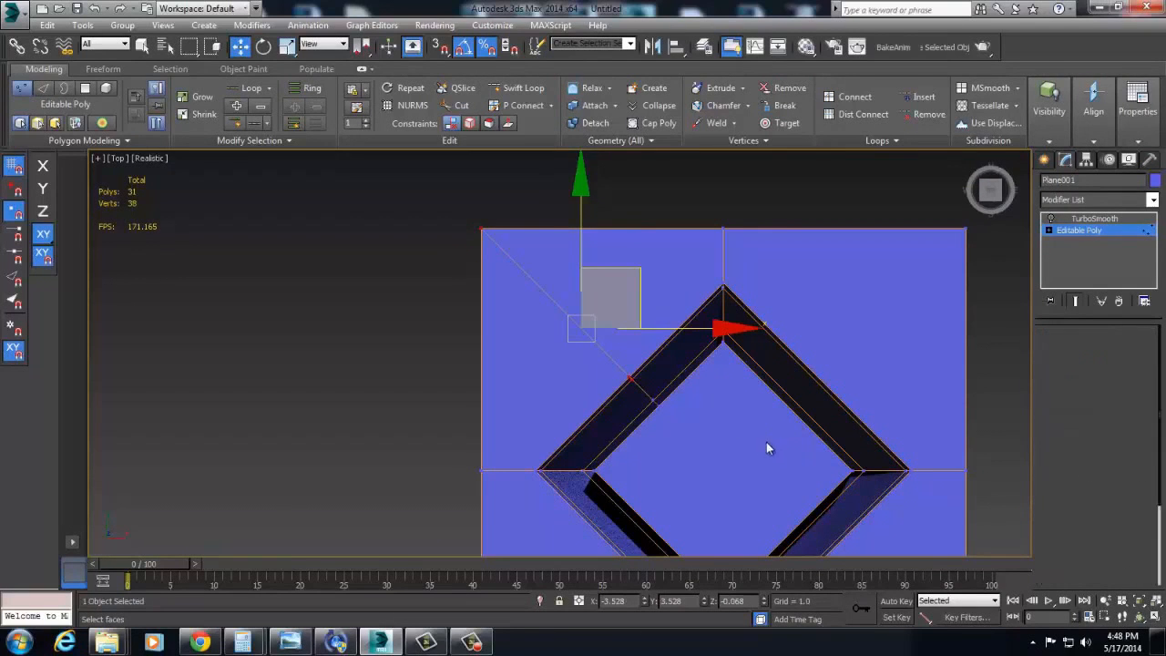
pyautogui.moveTo(766, 442); pyautogui.dragTo(826, 363)
pyautogui.hotkey('ctrl', 'shift', 'e')
pyautogui.press('1')
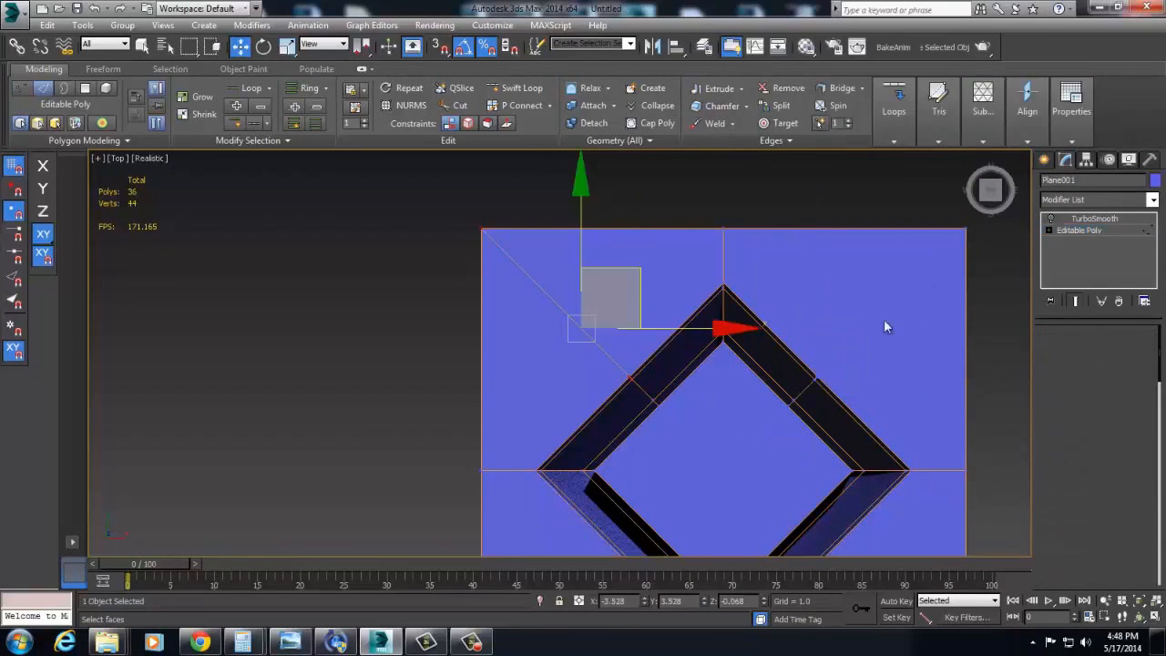
pyautogui.click(821, 379)
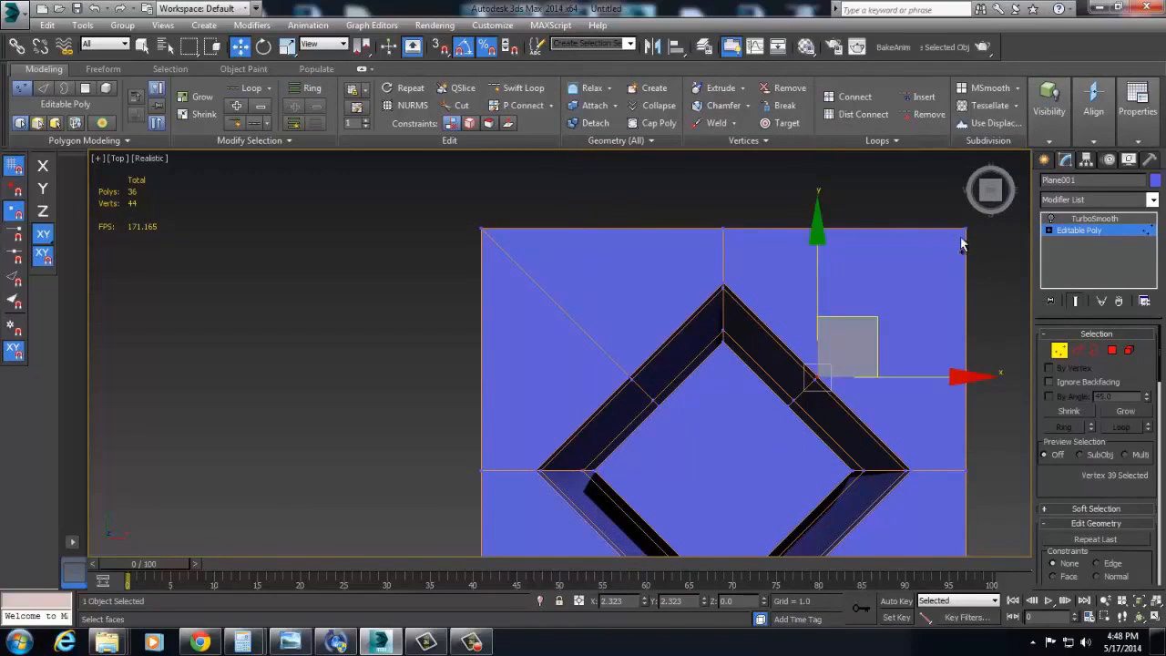
pyautogui.moveTo(820, 503); pyautogui.dragTo(816, 351, button='middle')
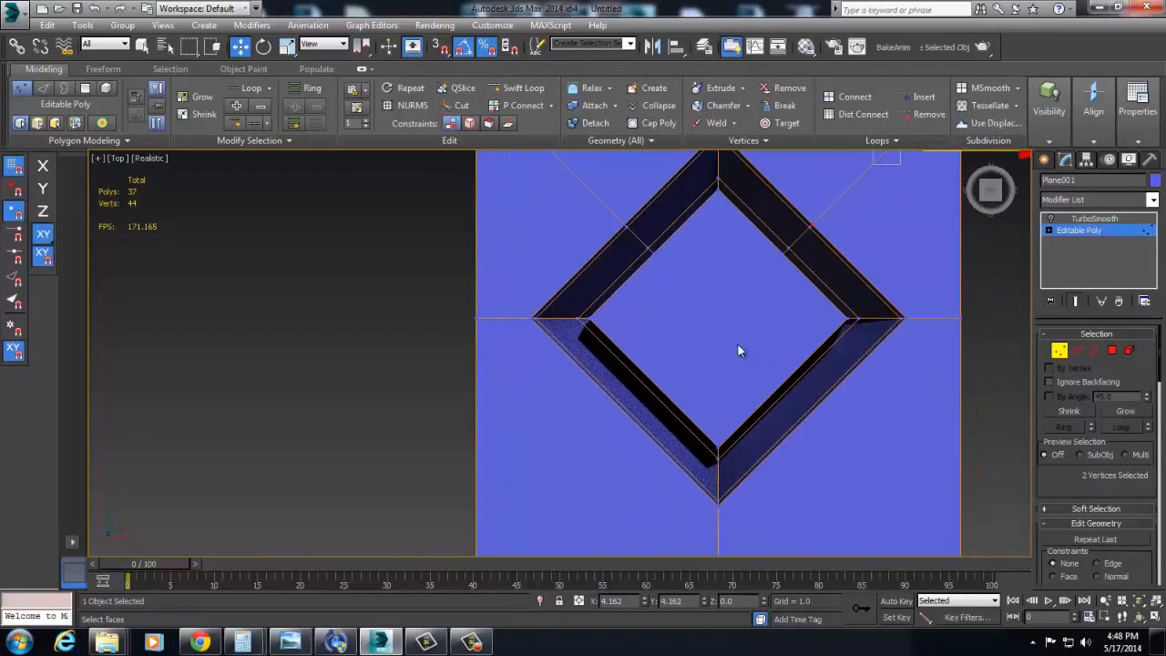
# - Connect the lower-right edges of the recess and block at their middle, and join the new rim vertex to the plane's lower-right corner
pyautogui.press('2')
pyautogui.moveTo(738, 345); pyautogui.dragTo(816, 433)
pyautogui.moveTo(834, 463); pyautogui.dragTo(806, 366, button='middle')
pyautogui.hotkey('ctrl', 'shift', 'e')
pyautogui.press('1')
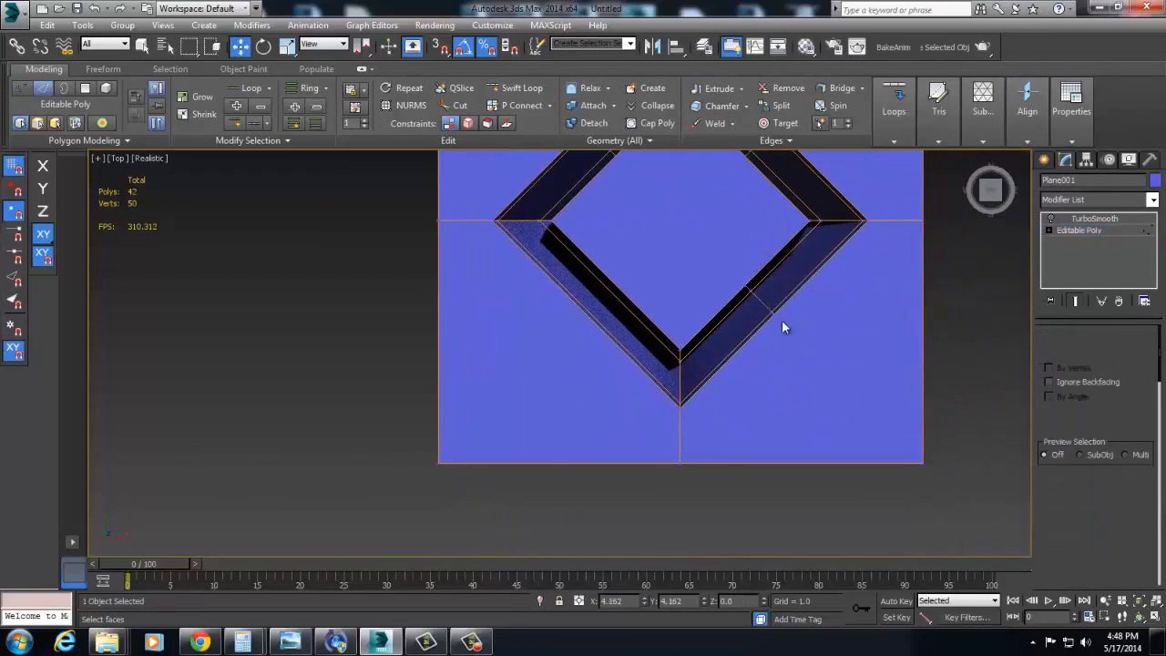
pyautogui.click(777, 319)
pyautogui.keyDown('ctrl'); pyautogui.moveTo(979, 526); pyautogui.dragTo(979, 528); pyautogui.keyUp('ctrl')
pyautogui.hotkey('ctrl', 'shift', 'e')
# - Connect the lower-left edges of the recess and block at their middle, and join the new rim vertex to the plane's lower-left corner
pyautogui.moveTo(813, 430); pyautogui.dragTo(971, 473, button='middle')
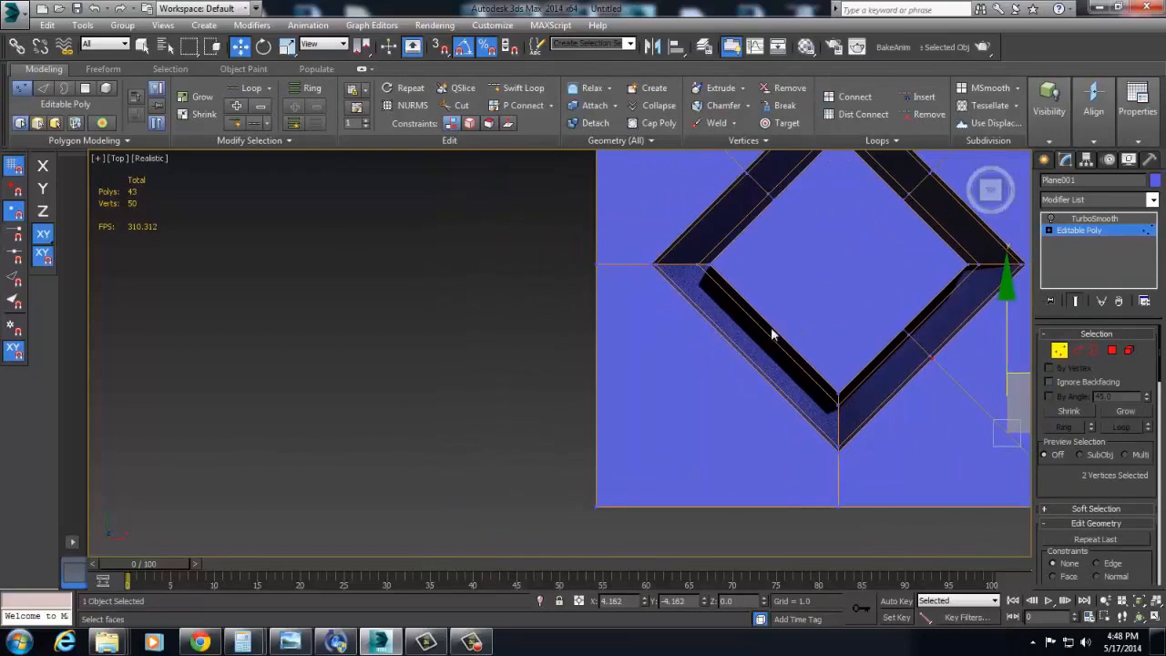
pyautogui.press('2')
pyautogui.moveTo(782, 331); pyautogui.dragTo(711, 414)
pyautogui.hotkey('ctrl', 'shift', 'e')
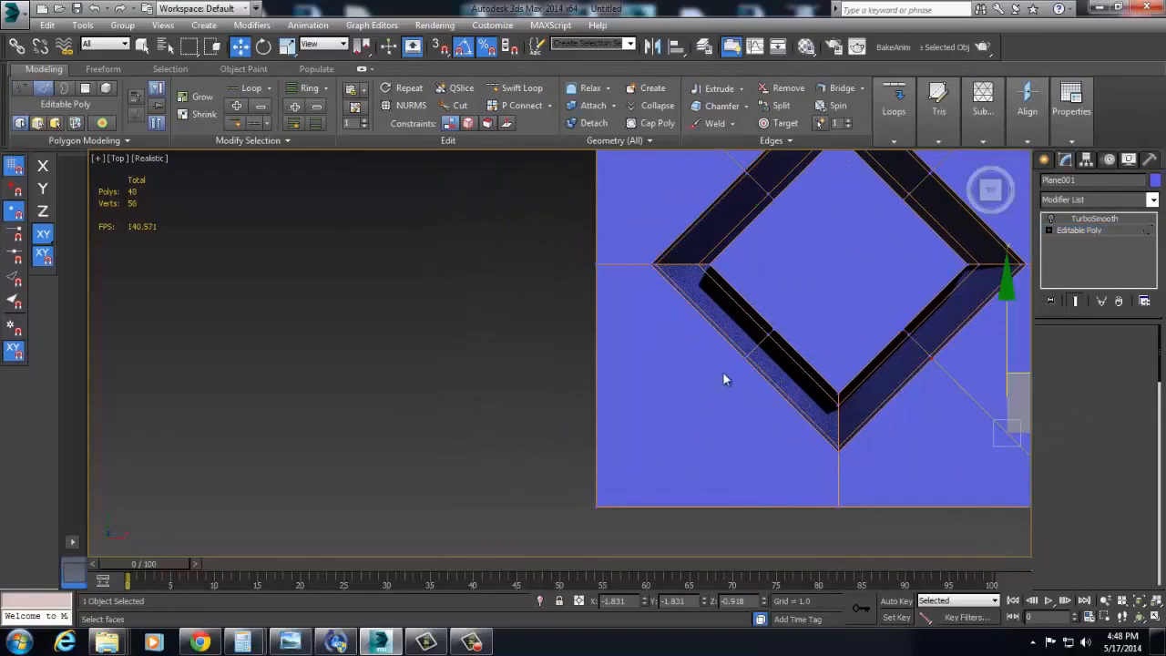
pyautogui.press('1')
pyautogui.click(732, 369)
pyautogui.keyDown('ctrl'); pyautogui.moveTo(636, 528); pyautogui.dragTo(640, 530); pyautogui.keyUp('ctrl')
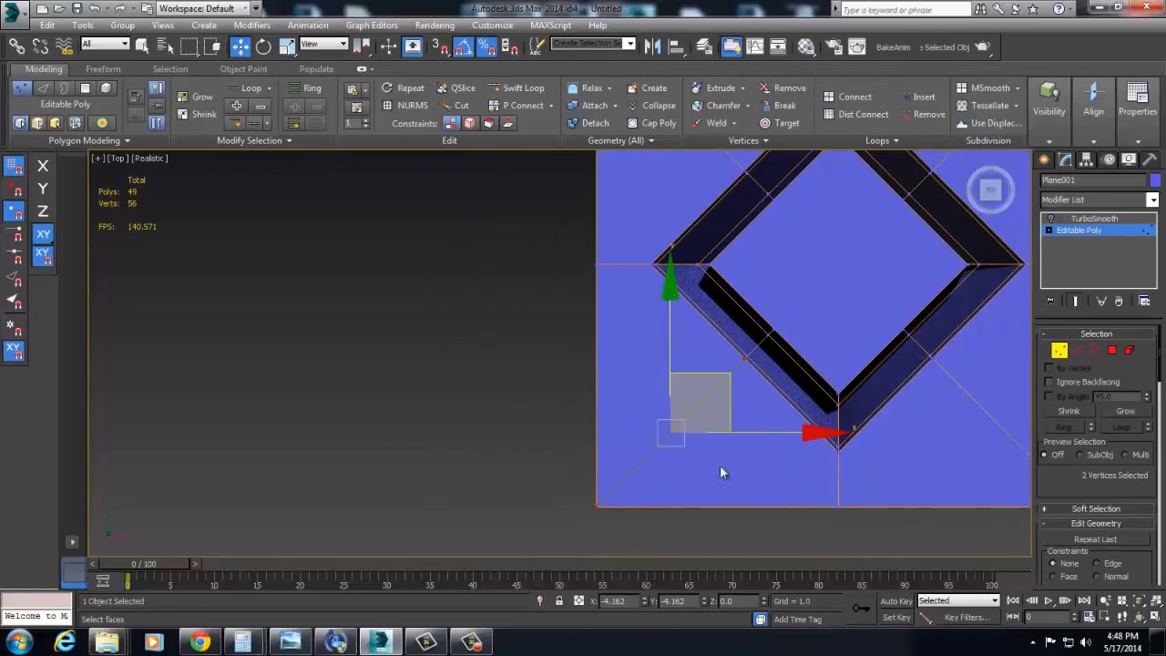
pyautogui.hotkey('ctrl', 'shift', 'e')
# - Leave vertex editing, turn the TurboSmooth display back on, and inspect the smoothed shape from several angles
pyautogui.moveTo(725, 462); pyautogui.dragTo(665, 495, button='middle')
pyautogui.click(1057, 355)
pyautogui.click(1051, 220)
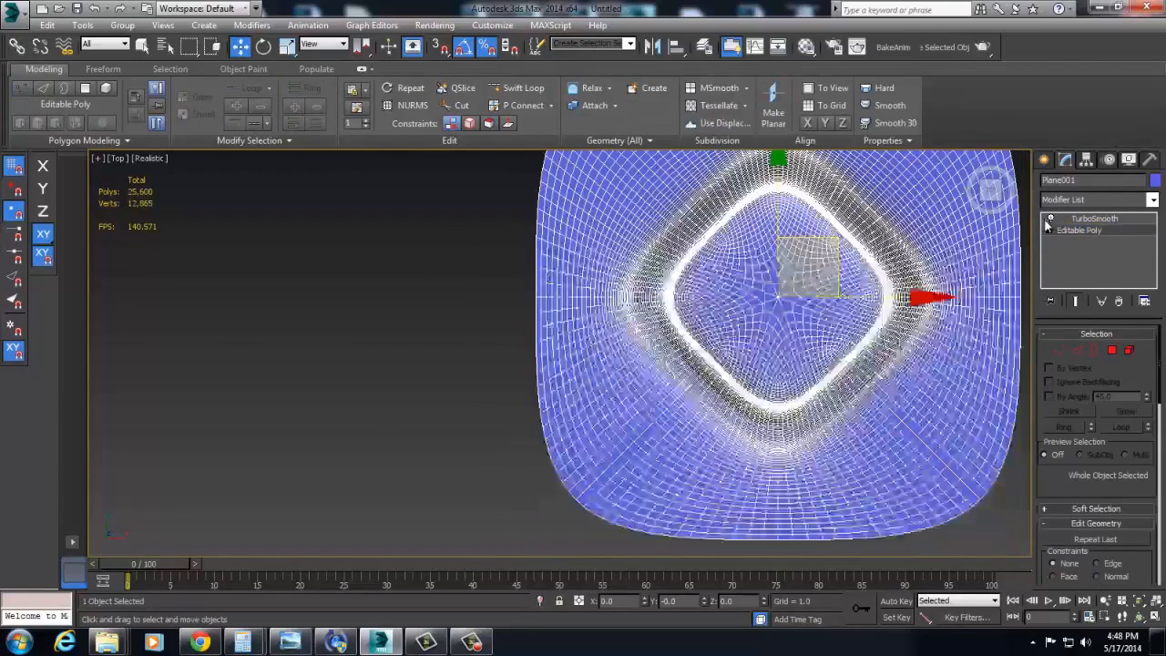
pyautogui.moveTo(878, 422); pyautogui.dragTo(838, 362, button='middle')
pyautogui.click(912, 375)
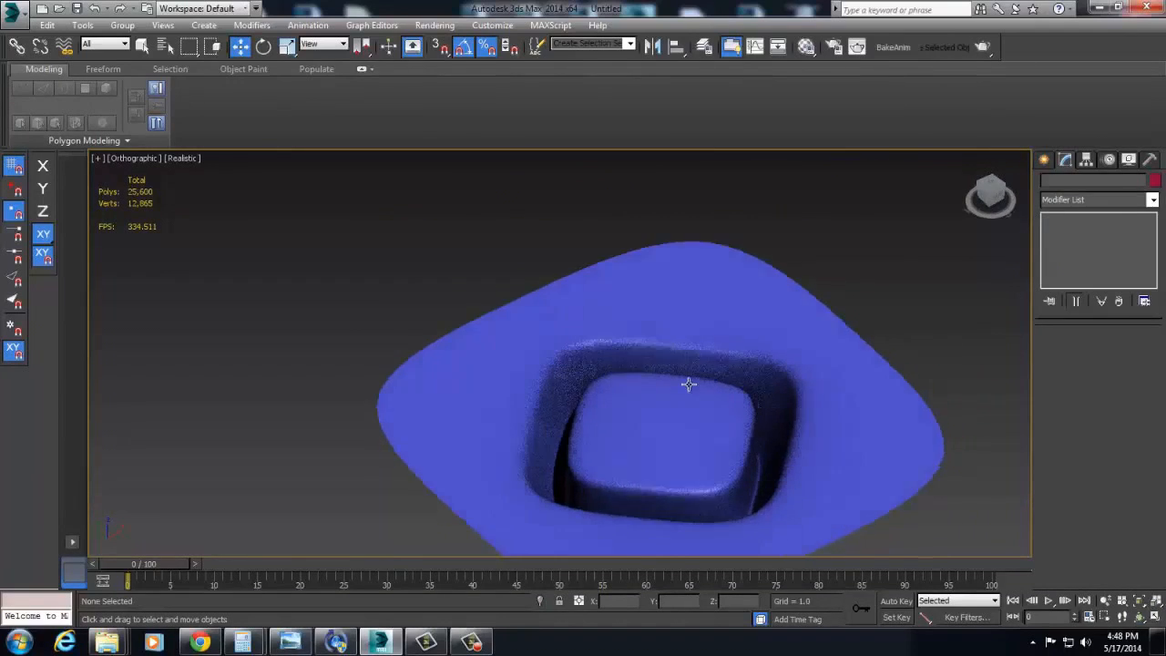
pyautogui.keyDown('alt'); pyautogui.moveTo(690, 386); pyautogui.dragTo(882, 405, button='middle'); pyautogui.keyUp('alt')
pyautogui.click(764, 351)
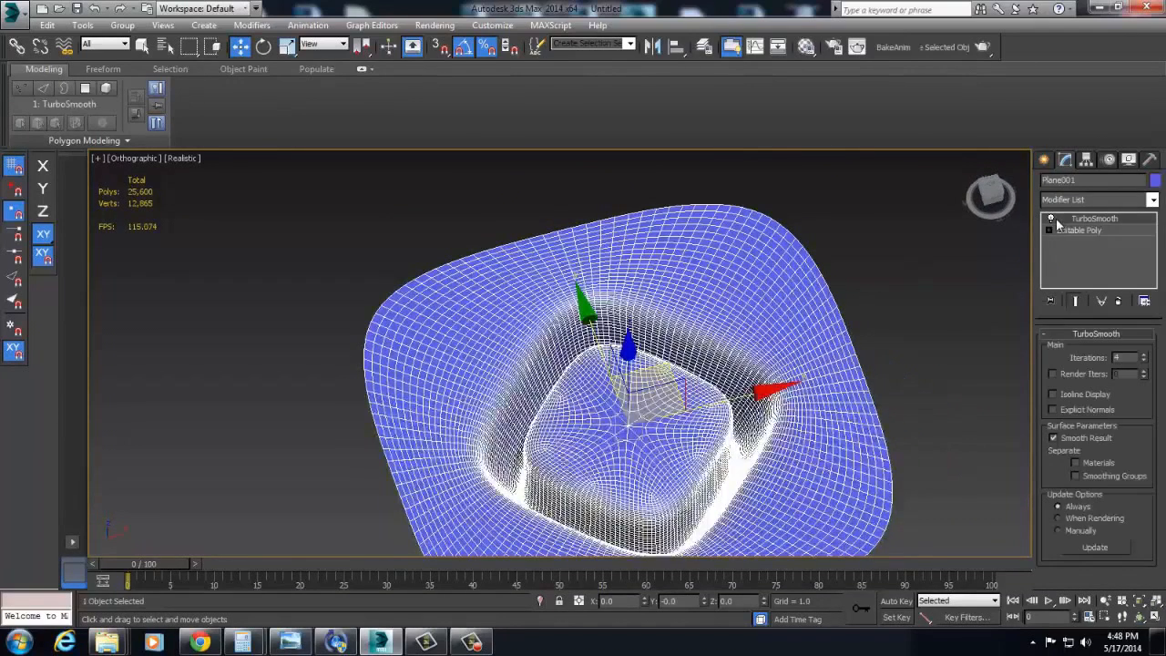
# - Set the TurboSmooth iterations to 1 and examine the coarser recess outline from the top
pyautogui.click(1145, 361)
pyautogui.click(1144, 361)
pyautogui.click(1145, 361)
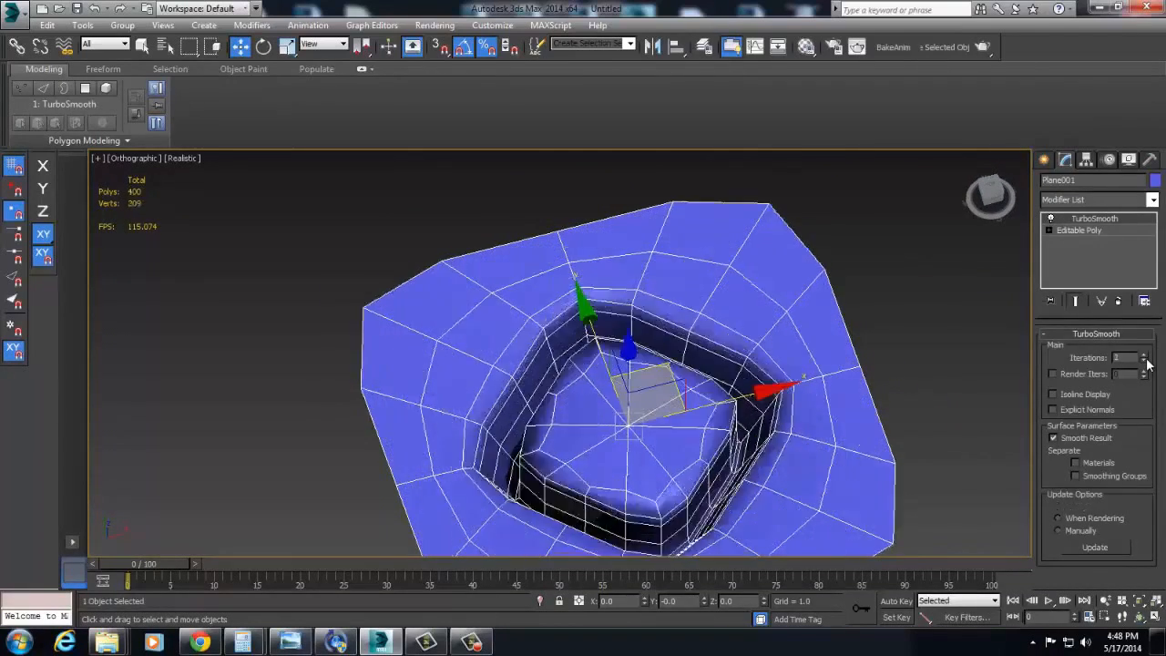
pyautogui.click(1145, 361)
pyautogui.click(1145, 355)
pyautogui.keyDown('alt'); pyautogui.moveTo(784, 388); pyautogui.dragTo(700, 420, button='middle'); pyautogui.keyUp('alt')
pyautogui.moveTo(700, 420); pyautogui.dragTo(731, 383, button='middle')
pyautogui.press('t')
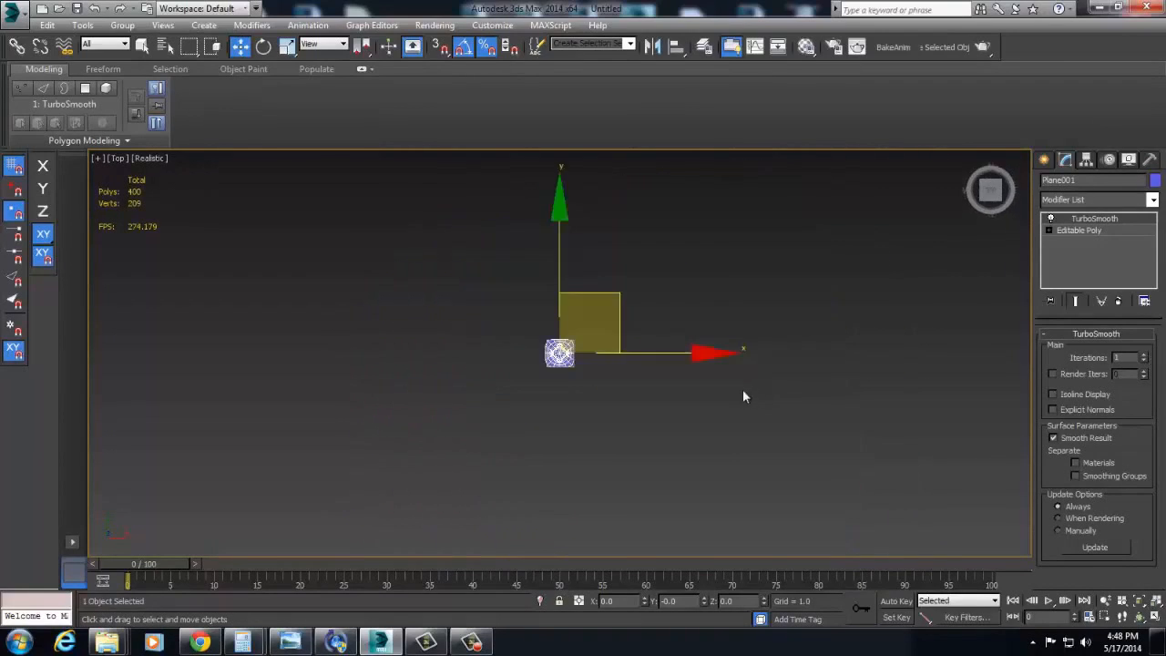
pyautogui.press('z')
pyautogui.moveTo(510, 395); pyautogui.dragTo(657, 374, button='middle')
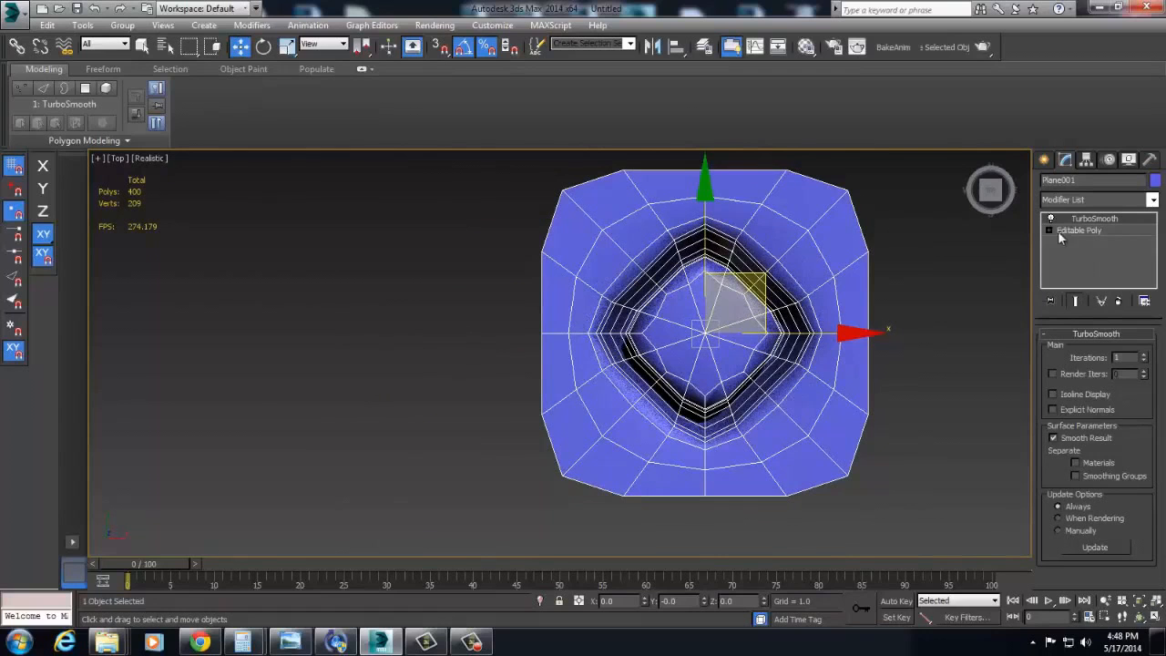
# - Turn off the TurboSmooth display to examine the connected edges on the recess and block of the base mesh
pyautogui.click(1051, 220)
pyautogui.keyDown('alt'); pyautogui.moveTo(693, 295); pyautogui.dragTo(597, 360, button='middle'); pyautogui.keyUp('alt')
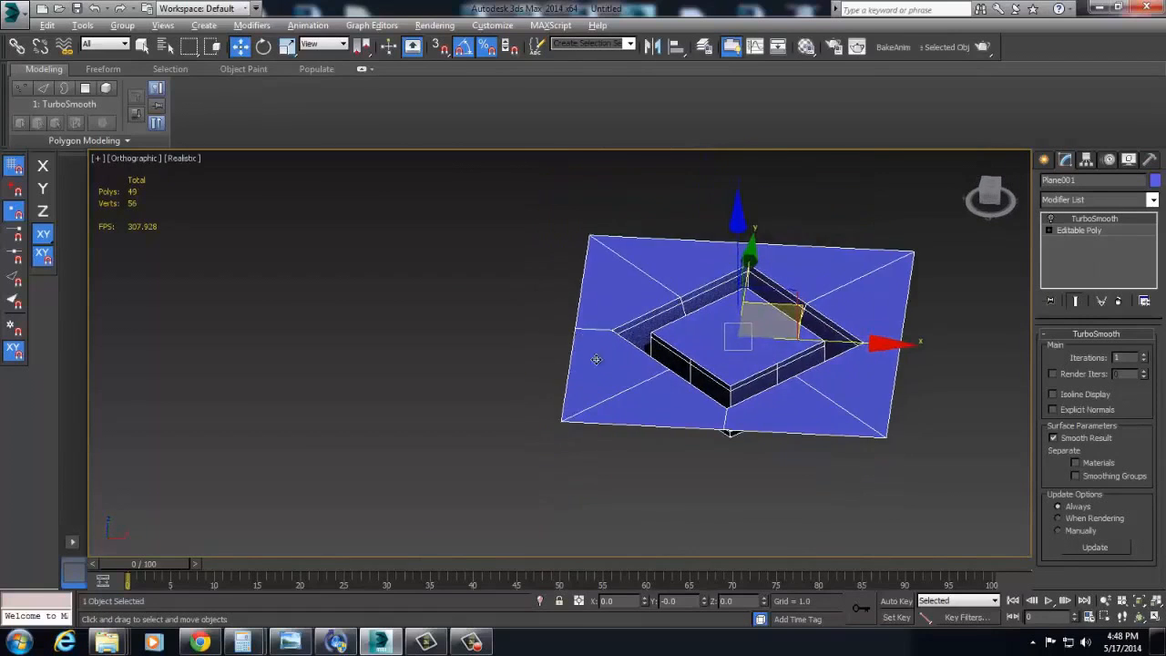
pyautogui.scroll(6, 690, 370)
pyautogui.scroll(-6, 707, 382)
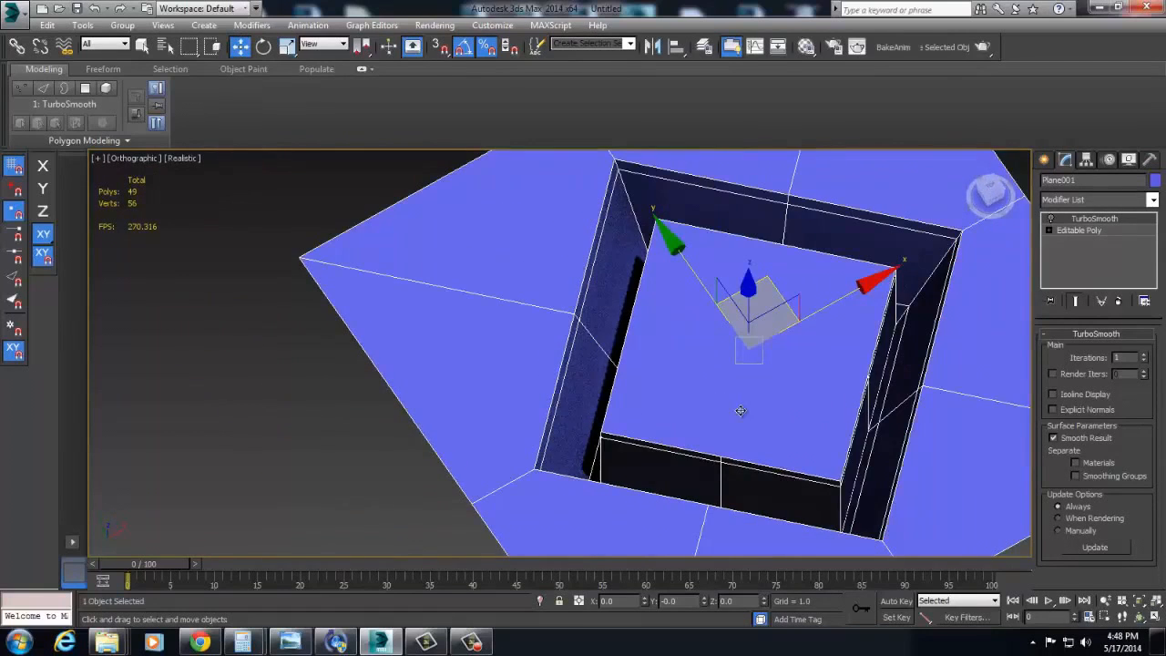
pyautogui.moveTo(741, 411); pyautogui.dragTo(663, 380, button='middle')
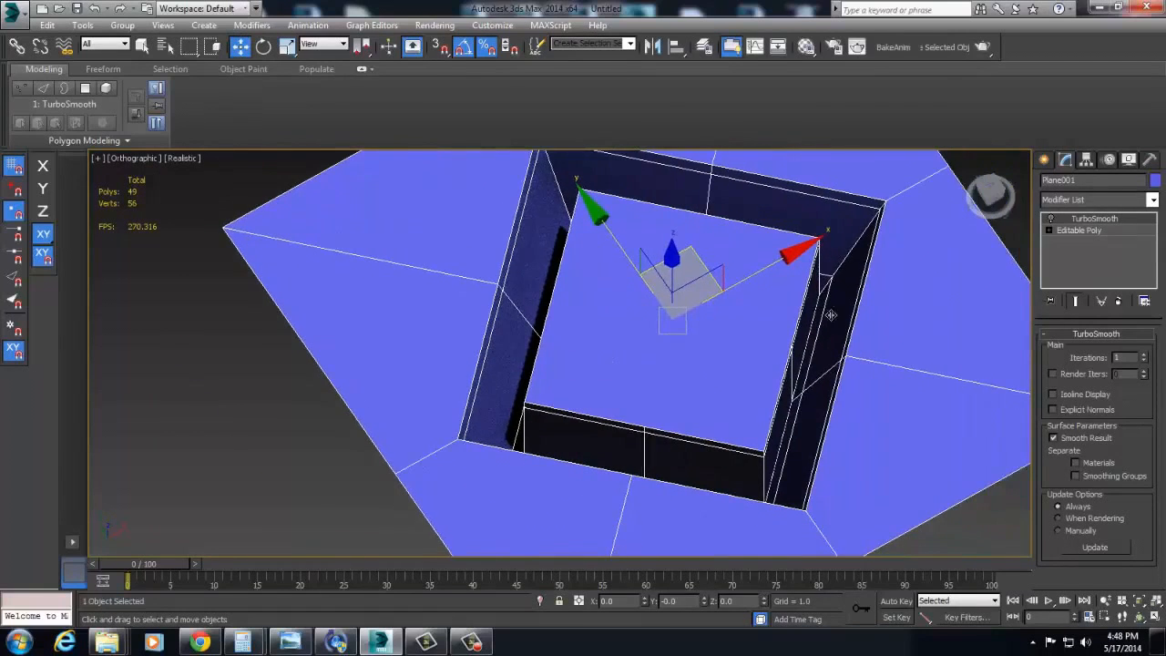
# - Return to the Editable Poly's edge level, select the support edge loop just below the recess rim, and open Loop Tools
pyautogui.click(1117, 233)
pyautogui.press('2')
pyautogui.doubleClick(825, 197)
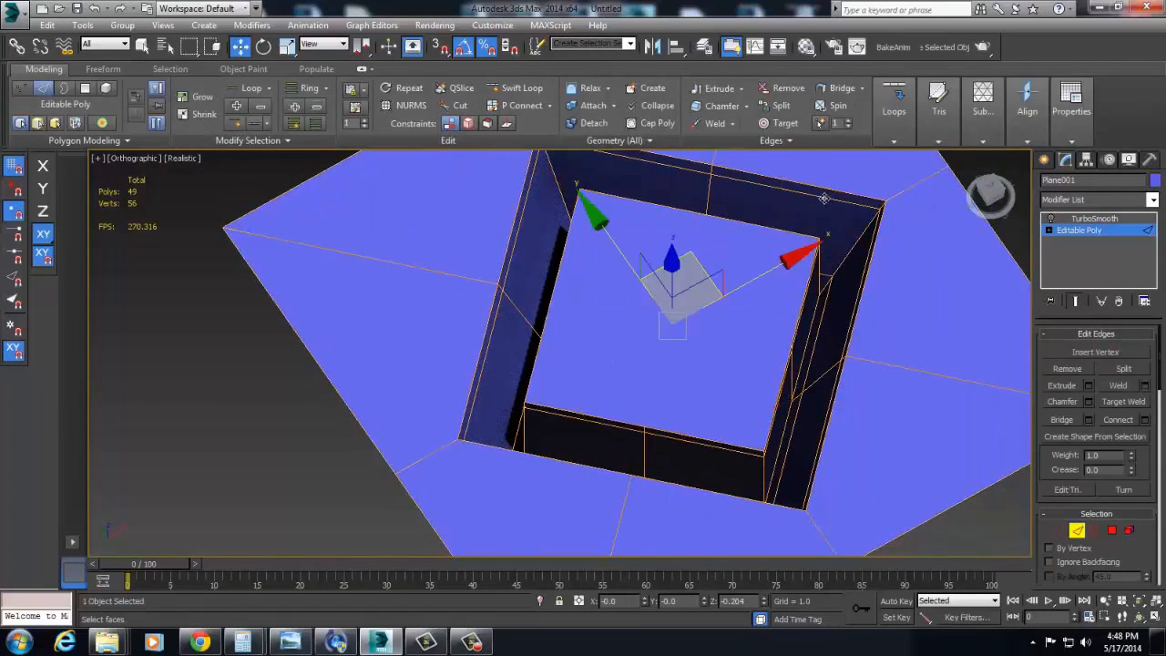
pyautogui.keyDown('alt'); pyautogui.moveTo(590, 279); pyautogui.dragTo(581, 250); pyautogui.keyUp('alt')
pyautogui.moveTo(580, 250); pyautogui.dragTo(601, 343, button='middle')
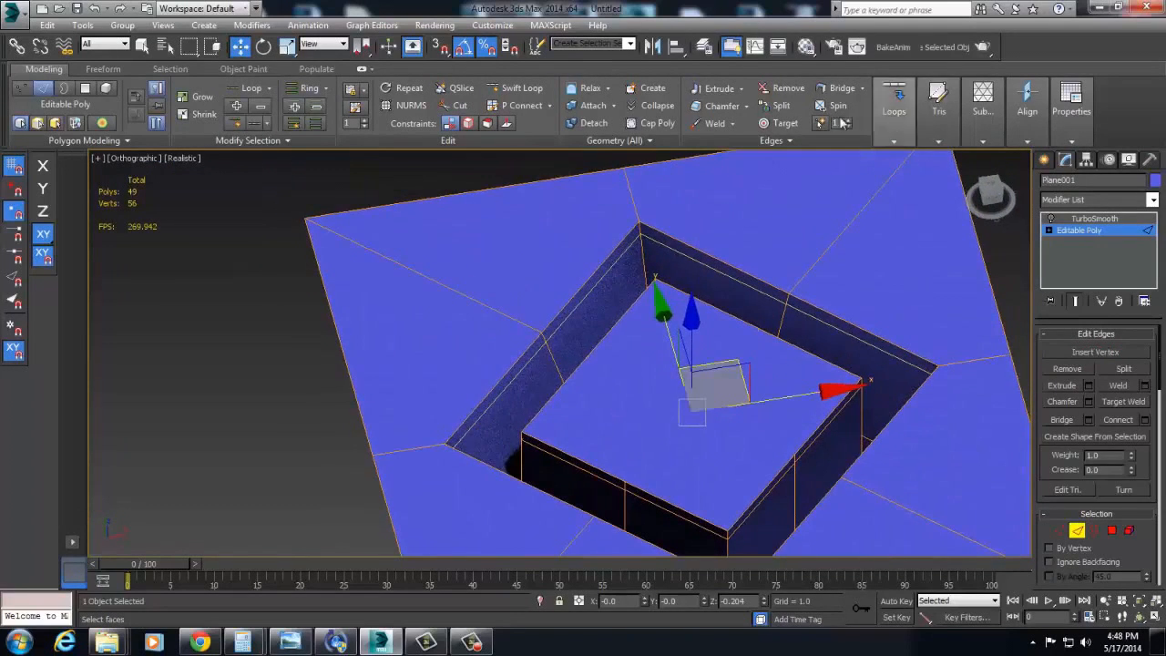
pyautogui.click(891, 143)
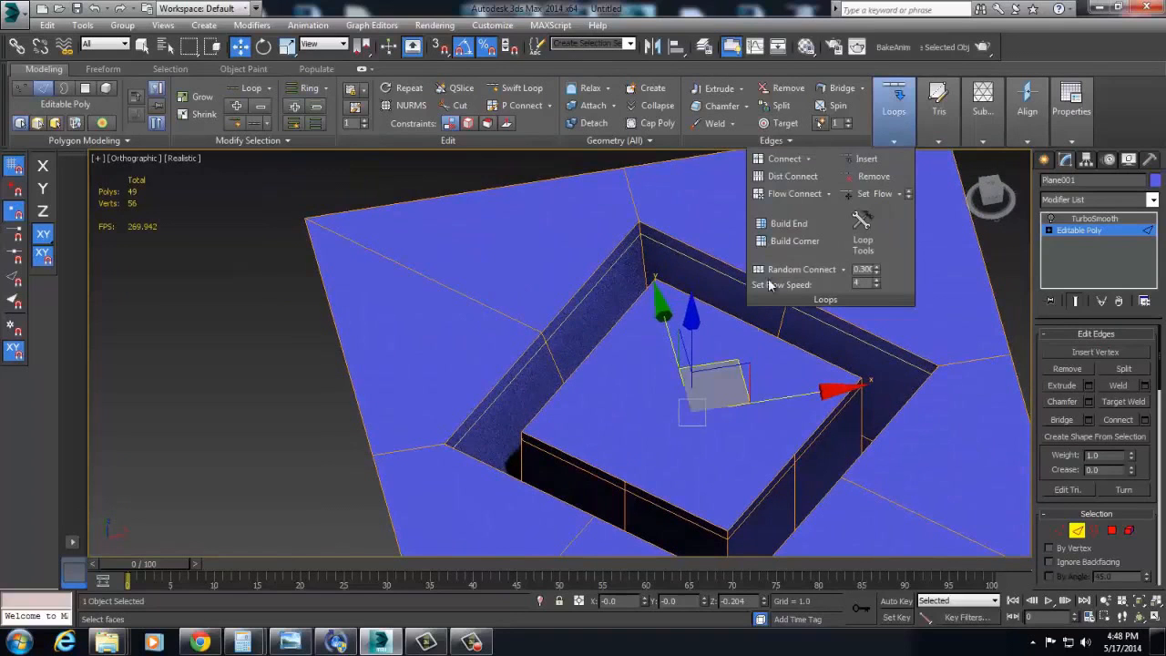
pyautogui.click(862, 221)
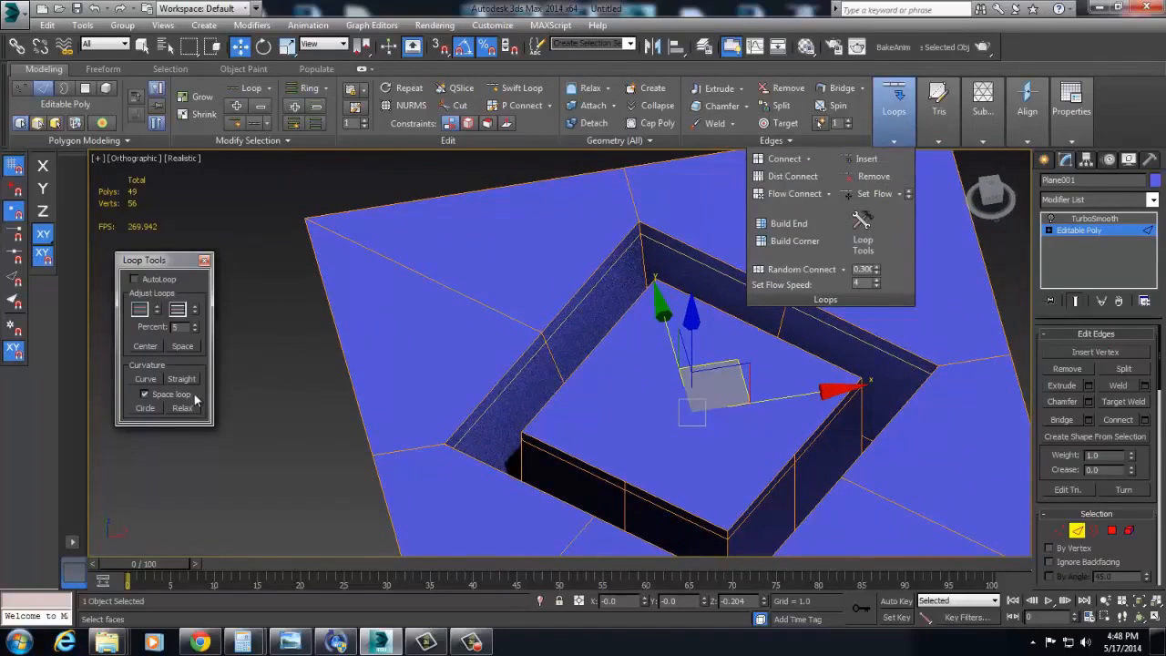
# - Reshape the support edge loop inside the recess into a circle, dismissing the antivirus notification
pyautogui.click(145, 407)
pyautogui.keyDown('alt'); pyautogui.moveTo(716, 465); pyautogui.dragTo(702, 432, button='middle'); pyautogui.keyUp('alt')
pyautogui.keyDown('alt'); pyautogui.moveTo(926, 461); pyautogui.dragTo(874, 429, button='middle'); pyautogui.keyUp('alt')
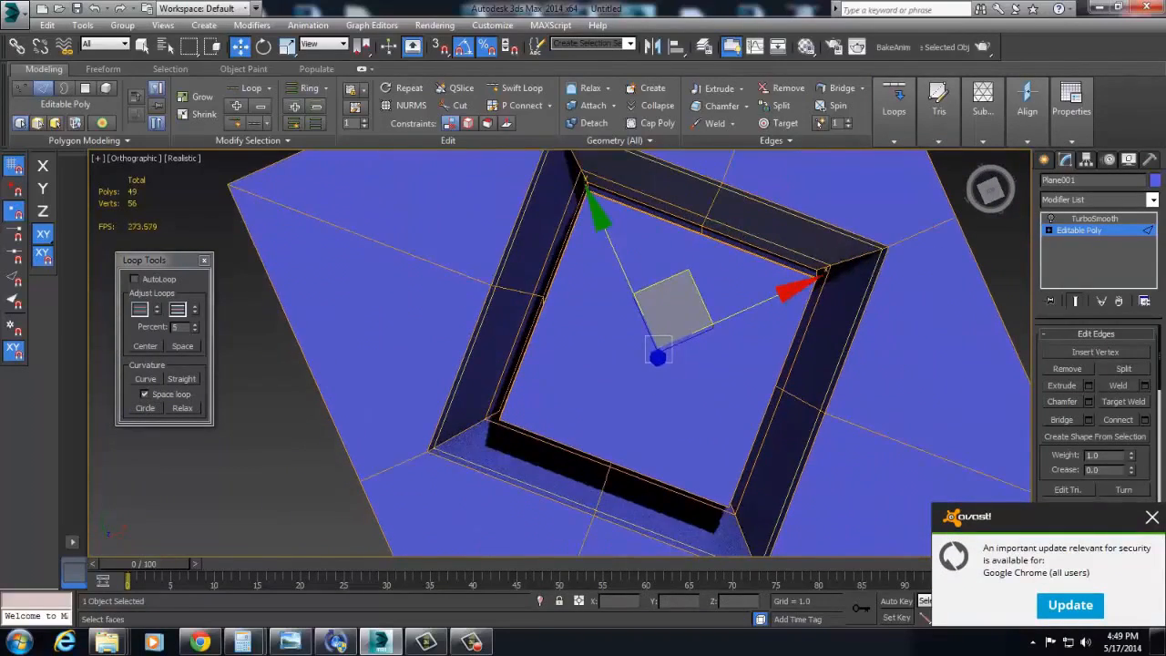
pyautogui.click(1151, 520)
pyautogui.moveTo(1132, 543); pyautogui.dragTo(1127, 455)
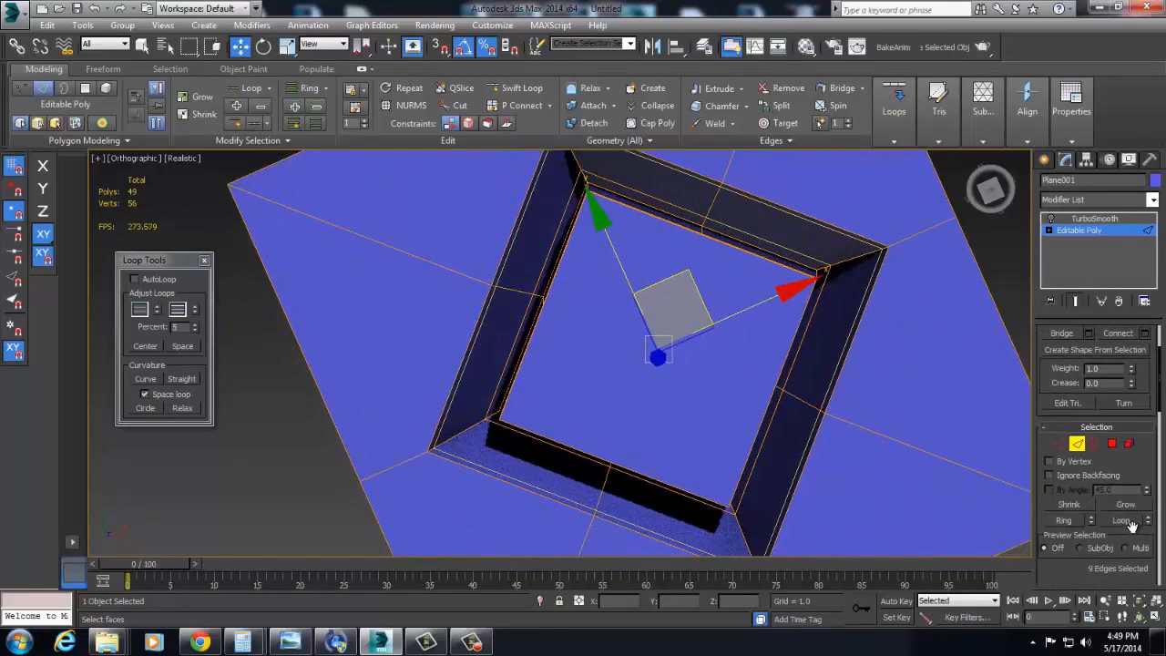
pyautogui.click(145, 408)
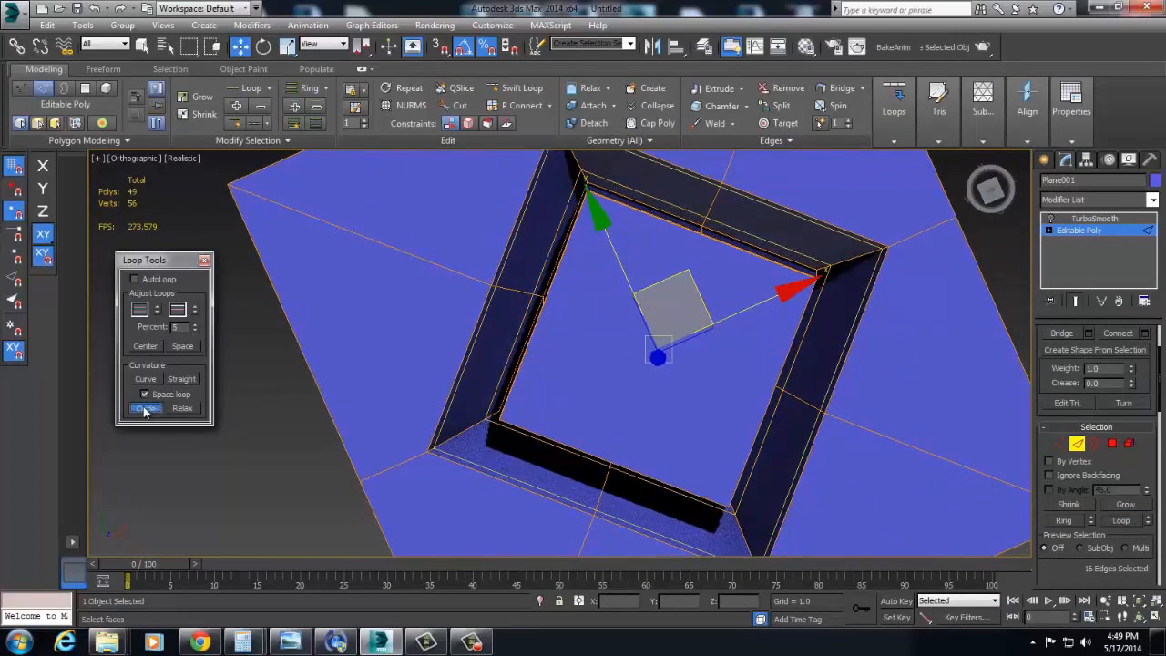
# - Select the square edge loop along the recess rim and reshape it into a circle
pyautogui.keyDown('alt'); pyautogui.moveTo(730, 443); pyautogui.dragTo(829, 250, button='middle'); pyautogui.keyUp('alt')
pyautogui.click(848, 262)
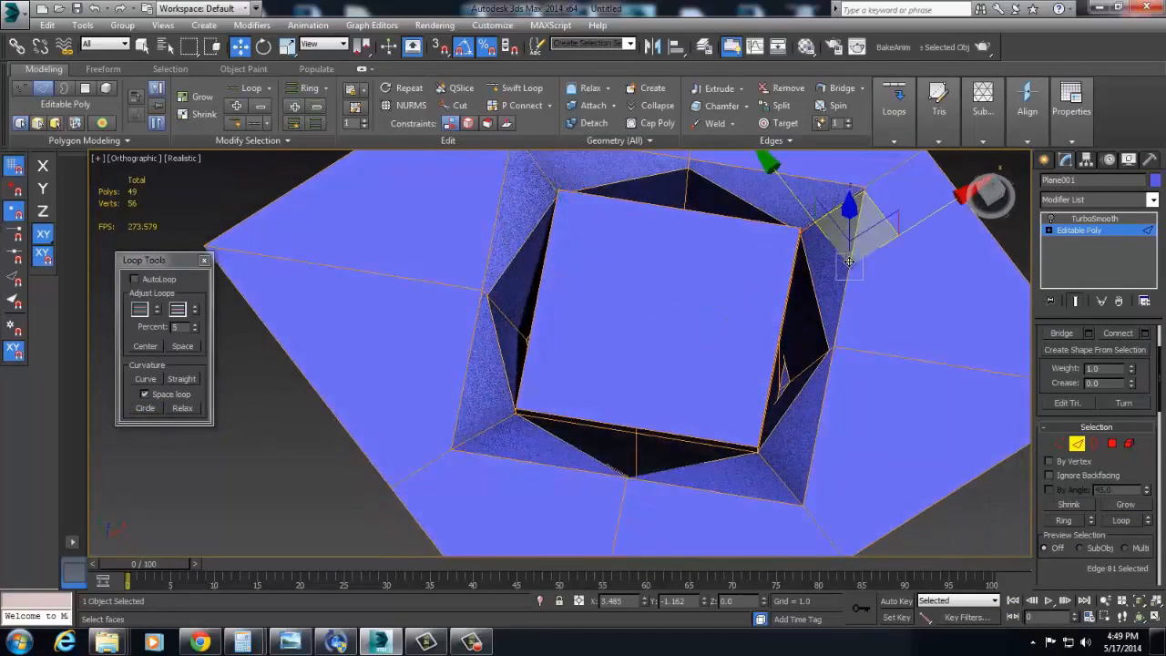
pyautogui.doubleClick(764, 501)
pyautogui.click(154, 408)
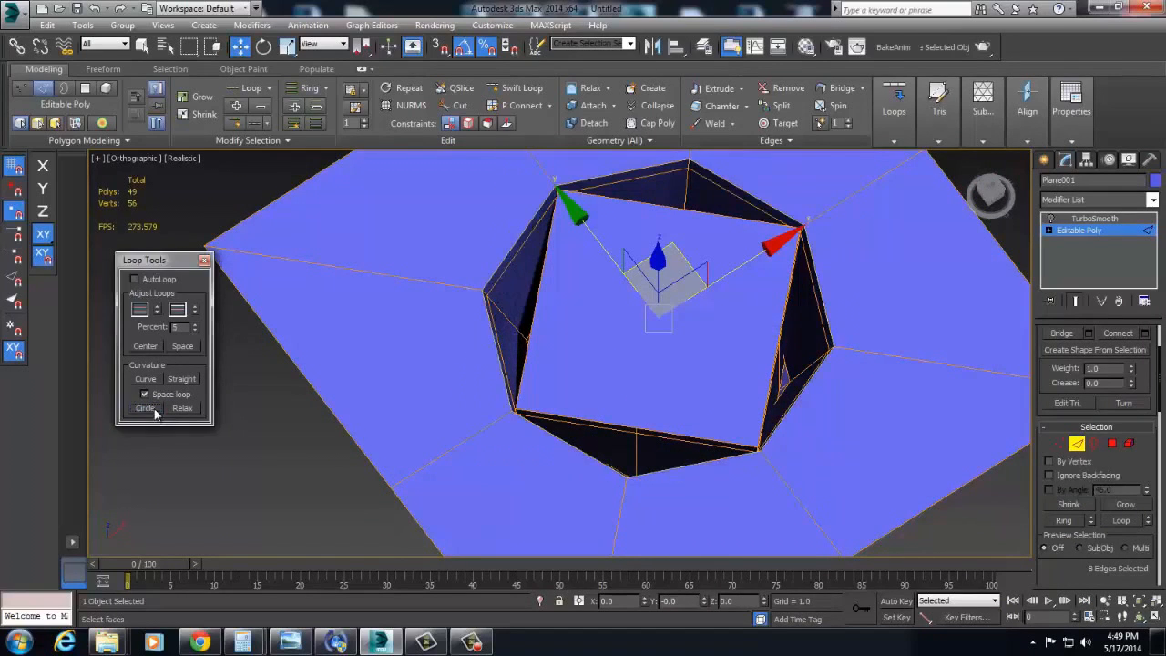
pyautogui.keyDown('alt'); pyautogui.moveTo(618, 357); pyautogui.dragTo(590, 340, button='middle'); pyautogui.keyUp('alt')
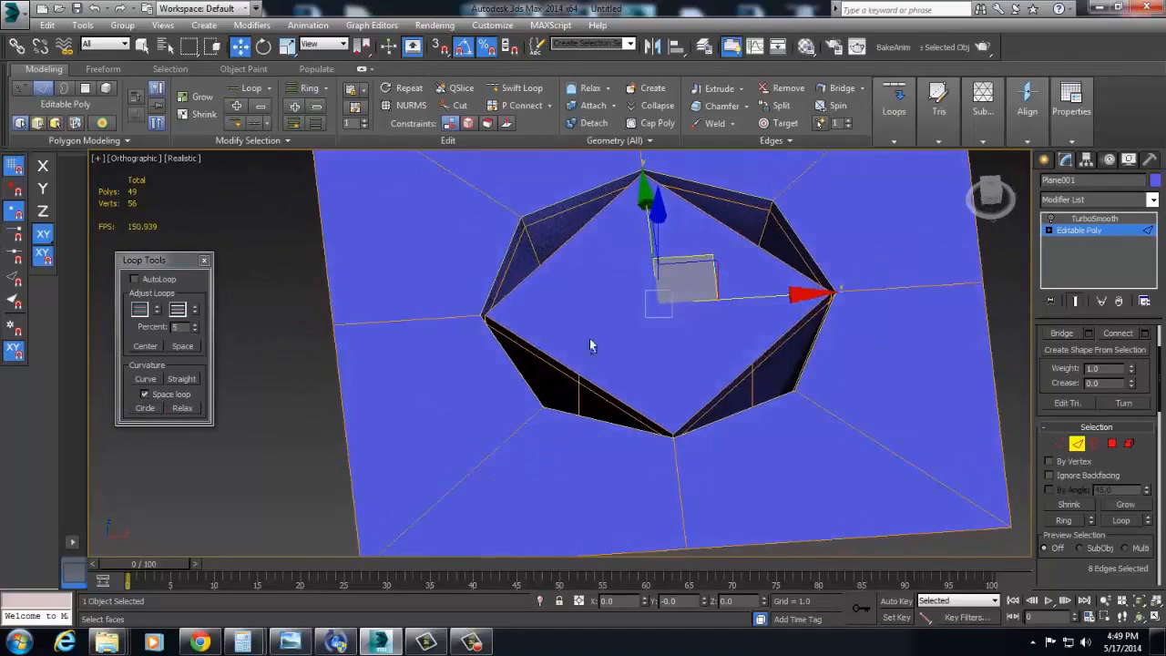
# - Try to reshape the upper edge loop of the inner block into a circle with Loop Tools
pyautogui.click(728, 390)
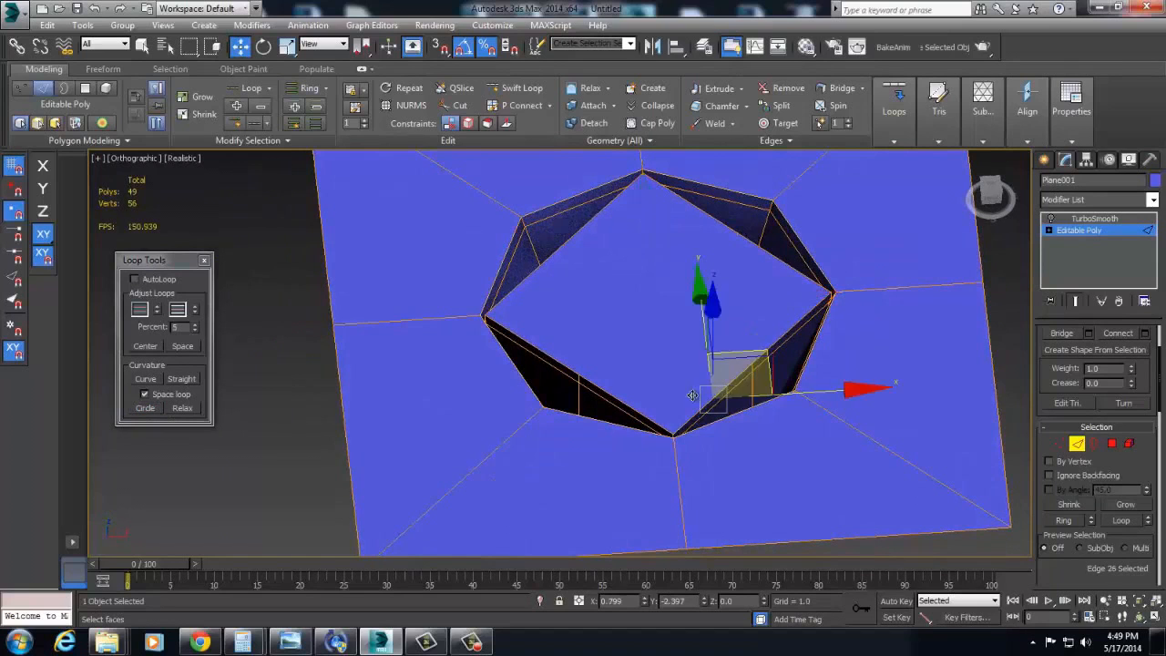
pyautogui.doubleClick(584, 390)
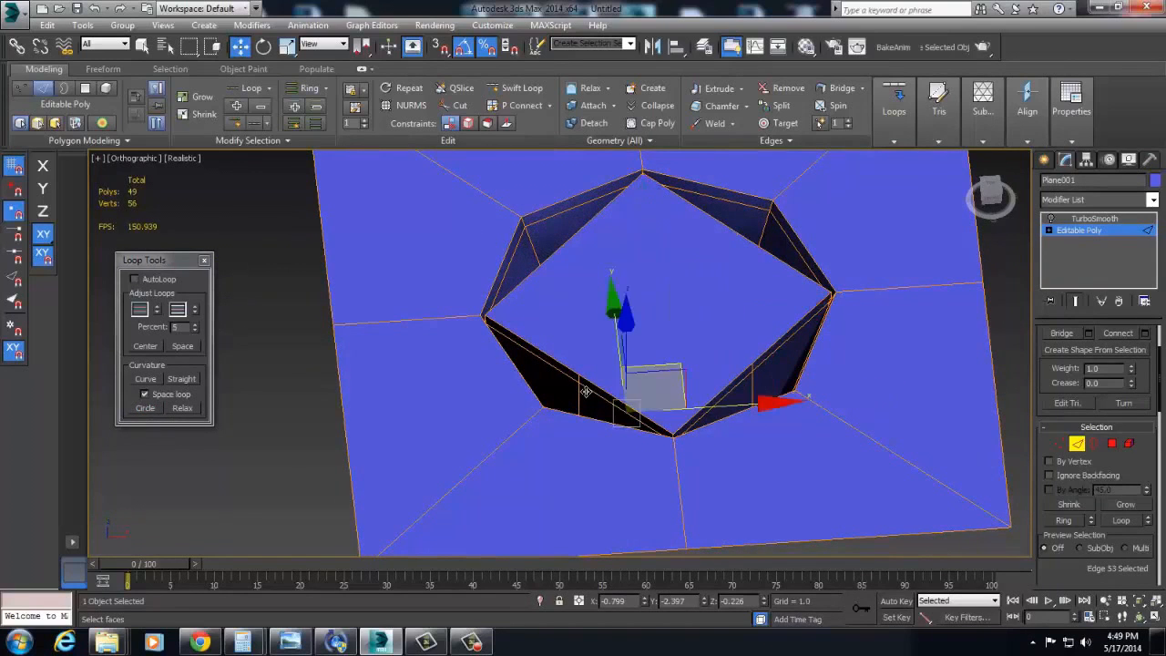
pyautogui.click(146, 413)
# - Turn the inner block's top polygon into a regular octagon with GeoPoly and scale it down within the recess
pyautogui.press('4')
pyautogui.click(643, 349)
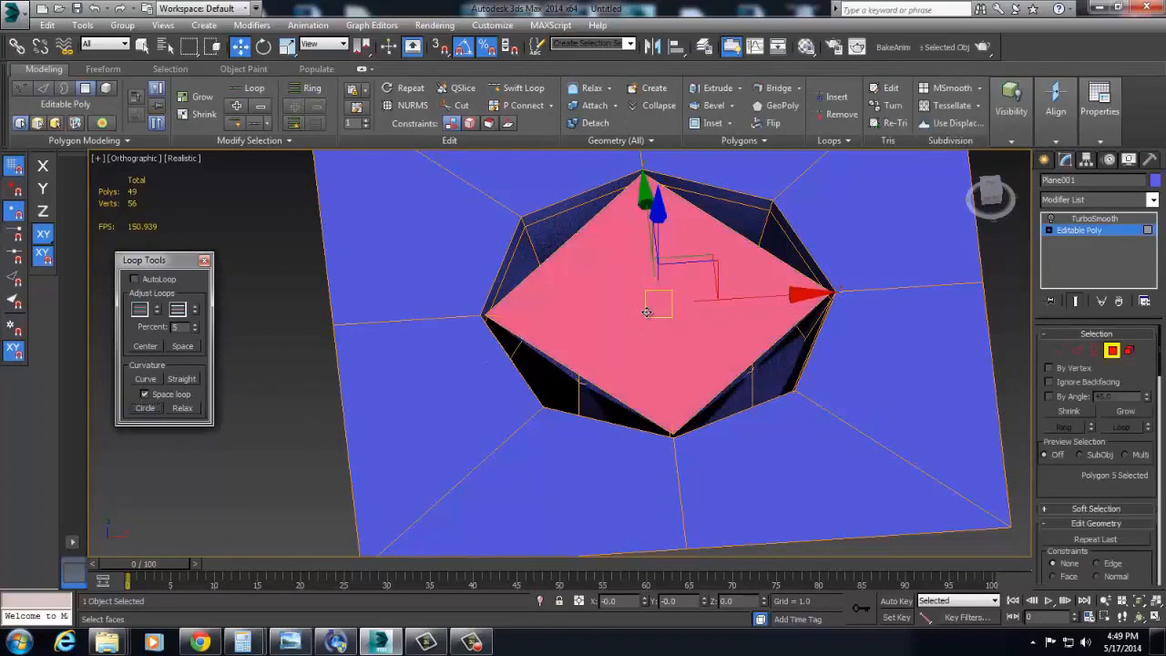
pyautogui.press('Delete')
pyautogui.press('3')
pyautogui.press('4')
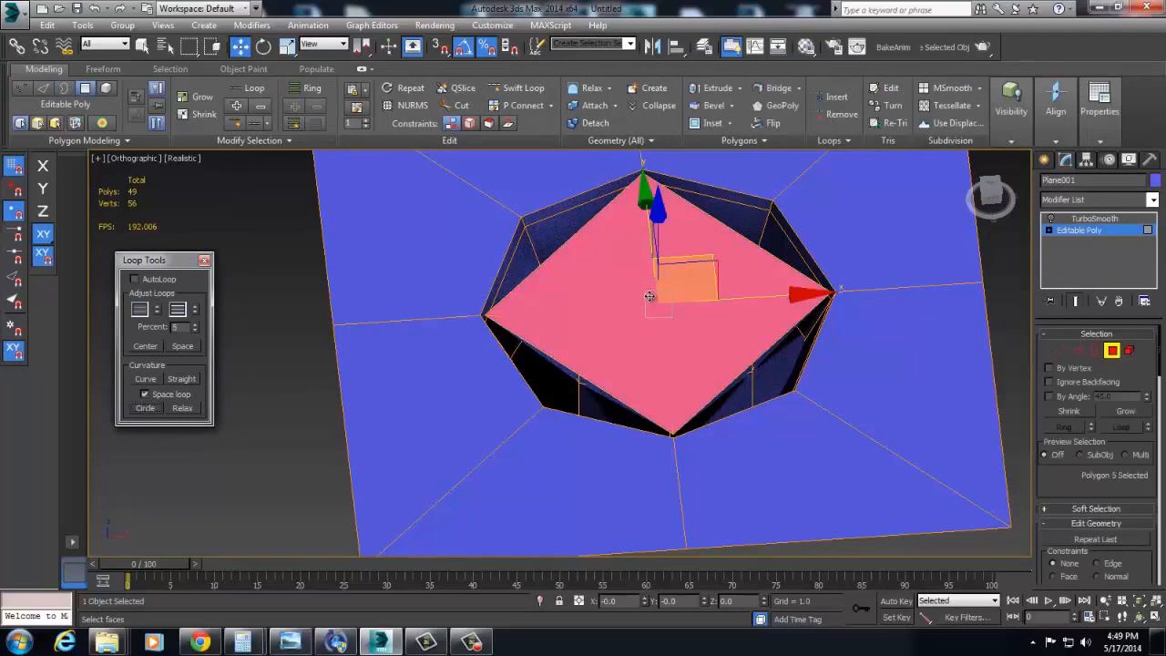
pyautogui.click(775, 106)
pyautogui.keyDown('alt'); pyautogui.moveTo(701, 274); pyautogui.dragTo(654, 296, button='middle'); pyautogui.keyUp('alt')
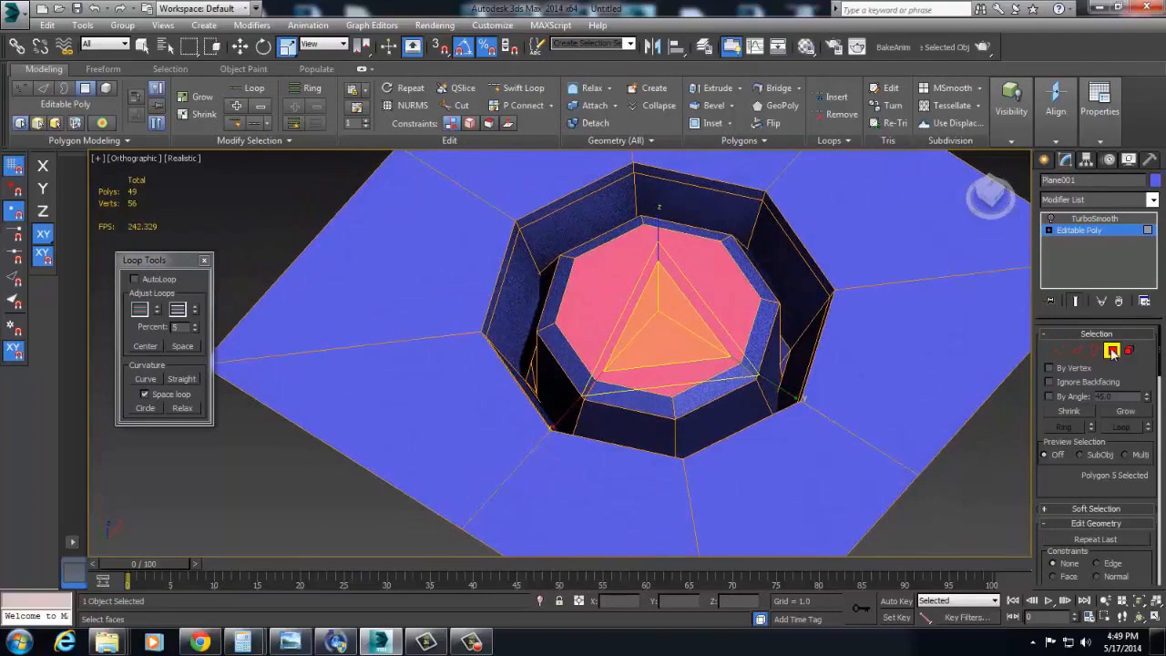
# - Leave polygon editing, turn the TurboSmooth result back on, and deselect the object
pyautogui.click(1077, 302)
pyautogui.click(1079, 232)
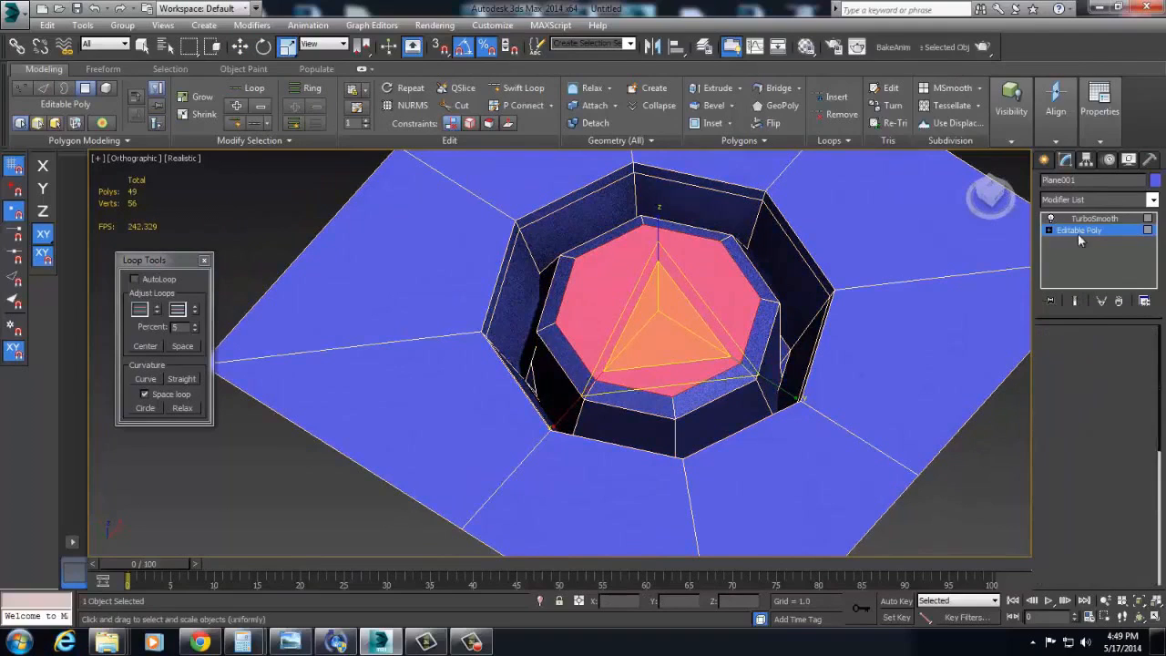
pyautogui.click(1100, 220)
pyautogui.keyDown('alt'); pyautogui.moveTo(885, 281); pyautogui.dragTo(759, 320, button='middle'); pyautogui.keyUp('alt')
pyautogui.scroll(-3, 758, 321)
pyautogui.click(944, 369)
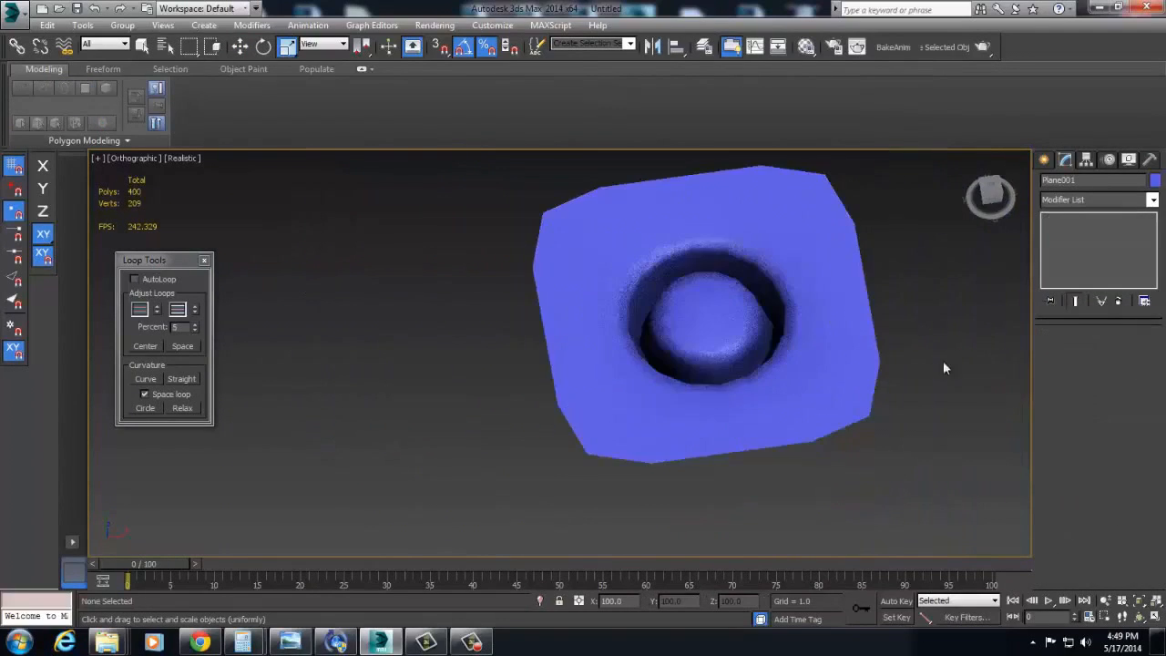
# - Switch to a perspective view and examine the smoothed round recess and its wireframe from several angles
pyautogui.keyDown('alt'); pyautogui.moveTo(853, 388); pyautogui.dragTo(821, 330, button='middle'); pyautogui.keyUp('alt')
pyautogui.press('z')
pyautogui.click(608, 333)
pyautogui.keyDown('alt'); pyautogui.moveTo(608, 333); pyautogui.dragTo(620, 281, button='middle'); pyautogui.keyUp('alt')
pyautogui.press('r')
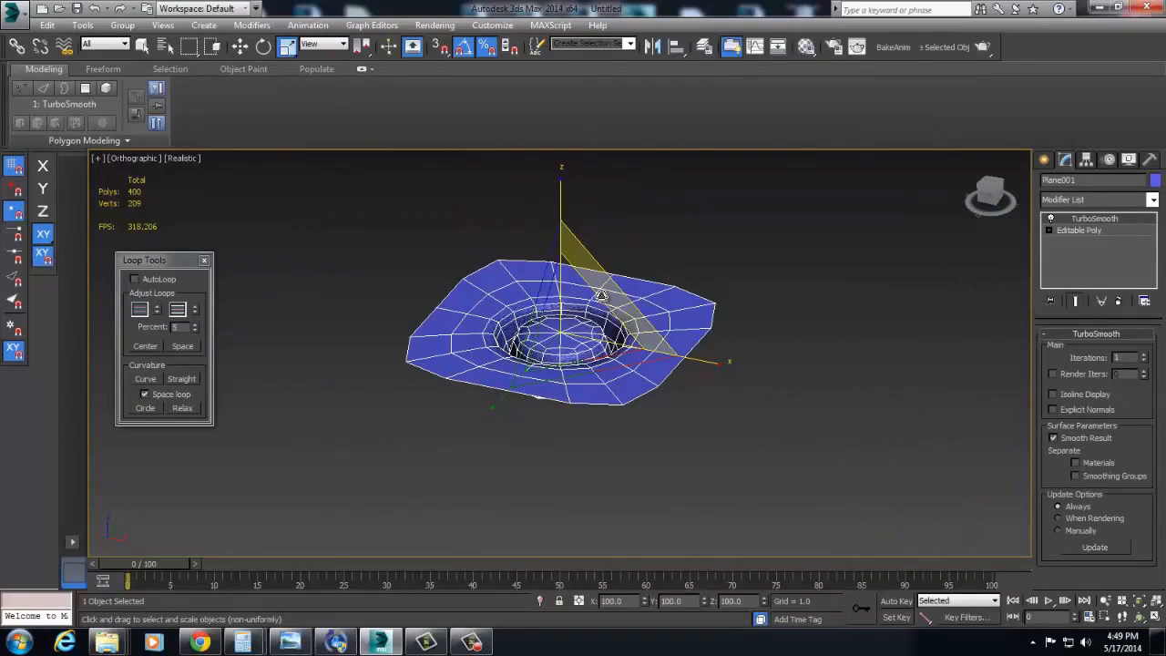
pyautogui.moveTo(685, 303); pyautogui.dragTo(674, 437, button='middle')
pyautogui.press('p')
pyautogui.press('z')
pyautogui.scroll(-5, 606, 471)
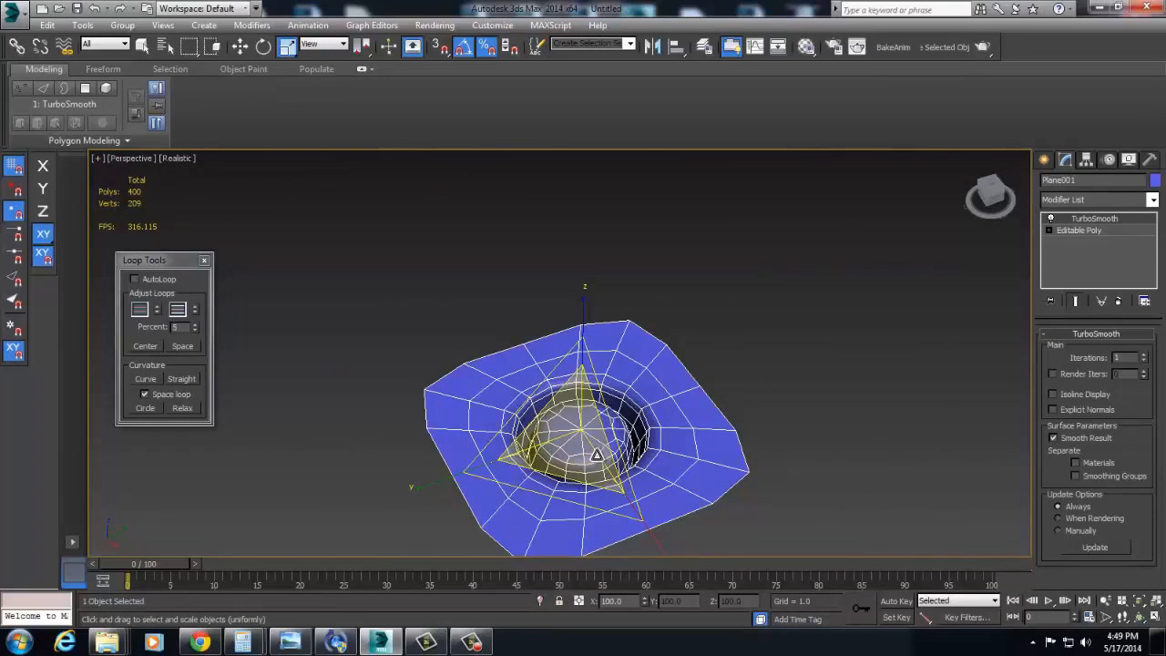
pyautogui.keyDown('alt'); pyautogui.moveTo(597, 455); pyautogui.dragTo(621, 440, button='middle'); pyautogui.keyUp('alt')
pyautogui.scroll(5, 619, 442)
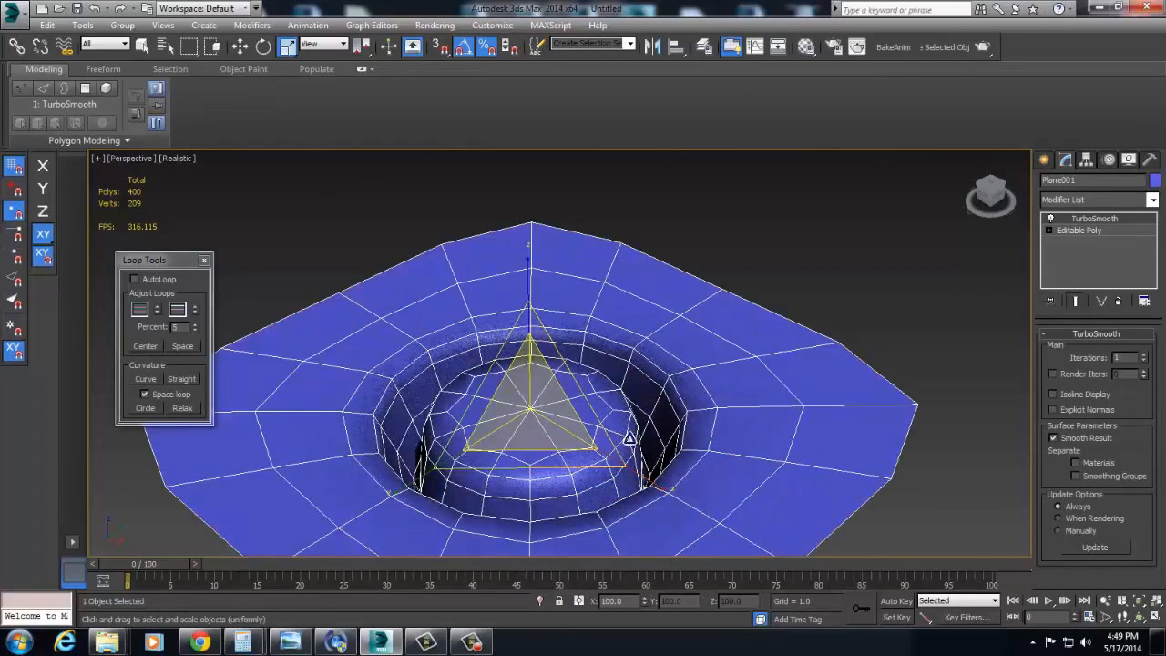
pyautogui.click(876, 329)
pyautogui.moveTo(815, 280); pyautogui.dragTo(704, 459)
pyautogui.scroll(-3, 702, 425)
pyautogui.moveTo(702, 424); pyautogui.dragTo(770, 398, button='middle')
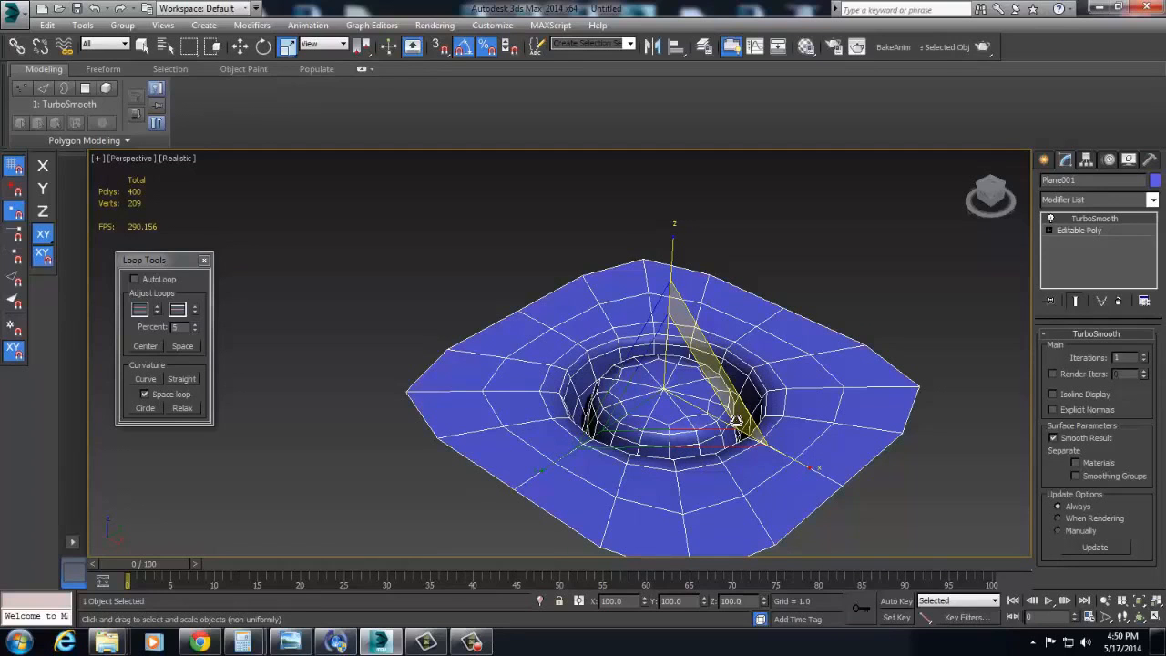
pyautogui.press('z')
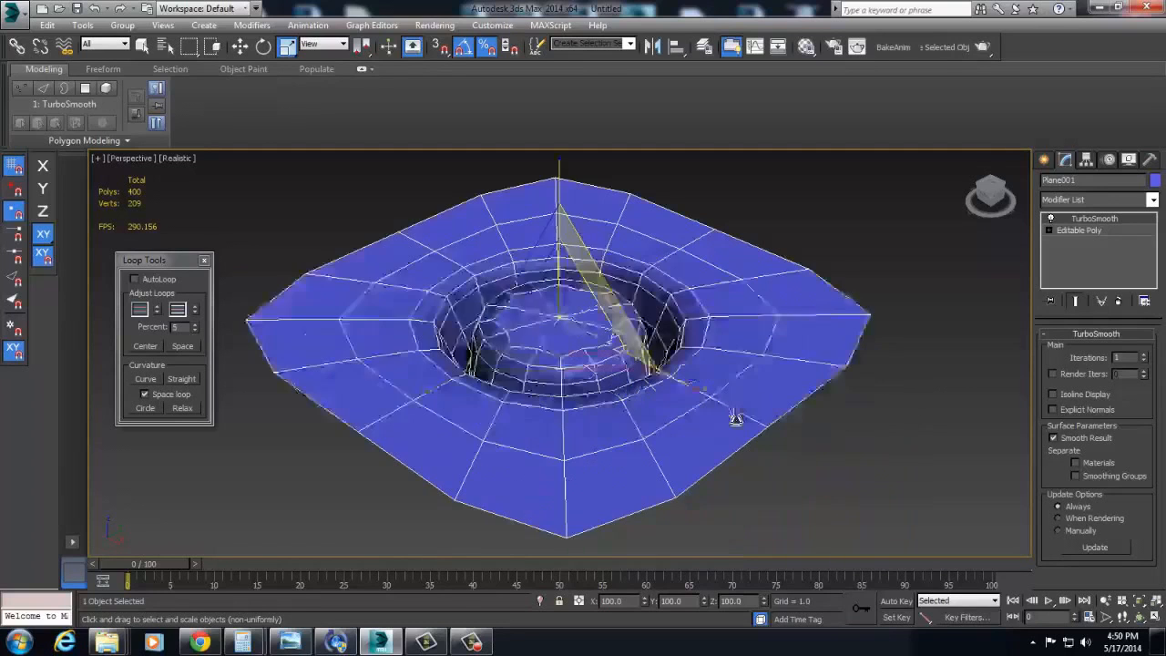
# - Delete the finished recess model from the scene
pyautogui.click(954, 452)
pyautogui.click(638, 299)
pyautogui.press('Delete')
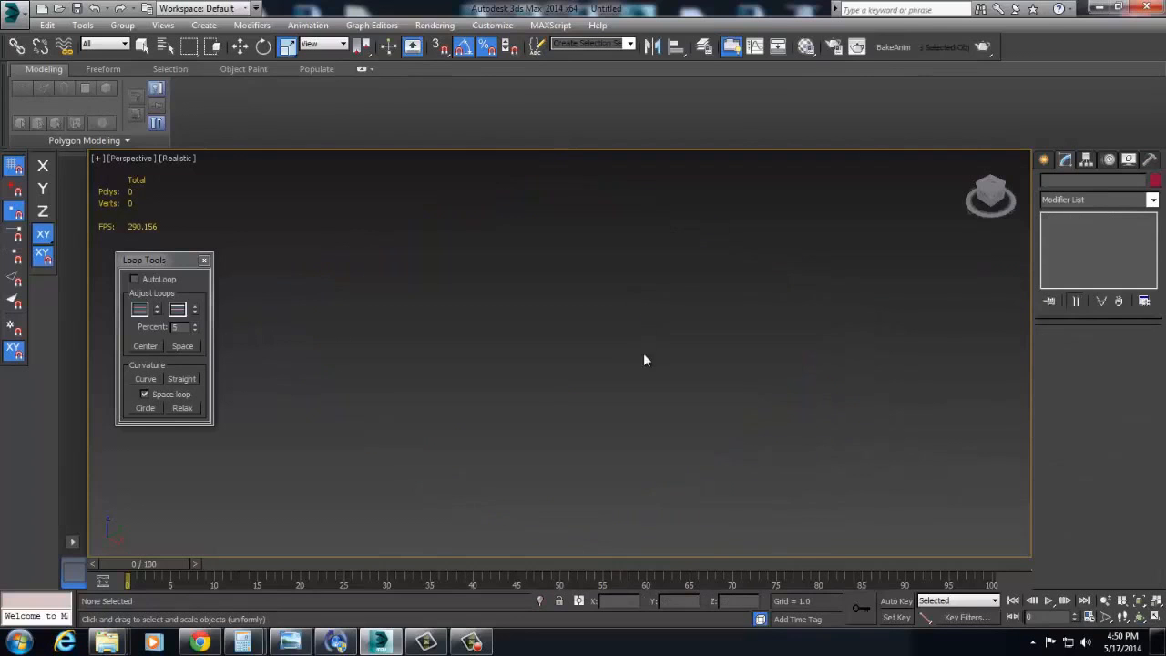
# - Create a grid-snapped plane 17 long and 8 wide with one segment in each direction
pyautogui.rightClick(644, 355)
pyautogui.click(688, 297)
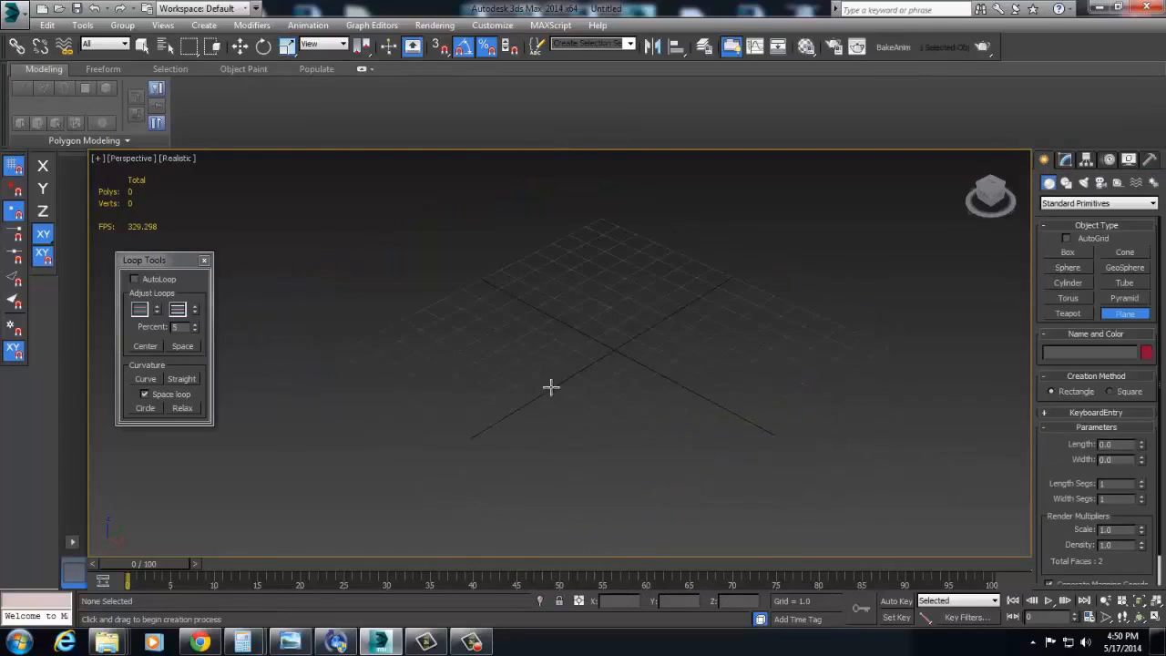
pyautogui.moveTo(469, 468); pyautogui.dragTo(966, 346)
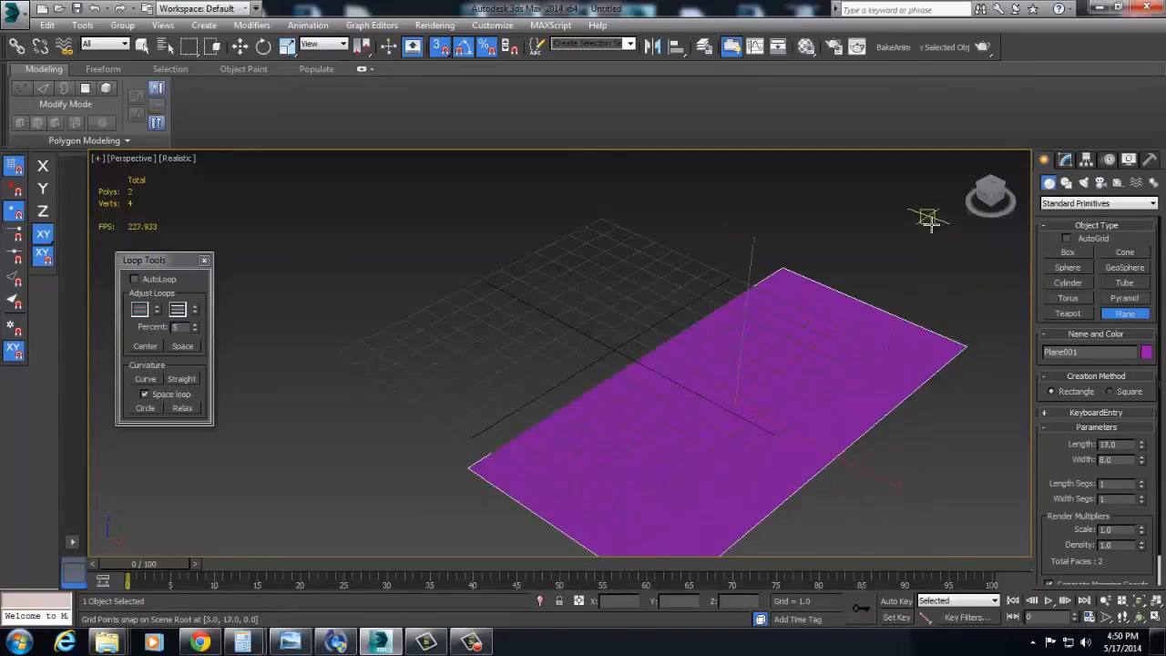
pyautogui.keyDown('alt'); pyautogui.moveTo(787, 298); pyautogui.dragTo(800, 298, button='middle'); pyautogui.keyUp('alt')
pyautogui.rightClick(795, 301)
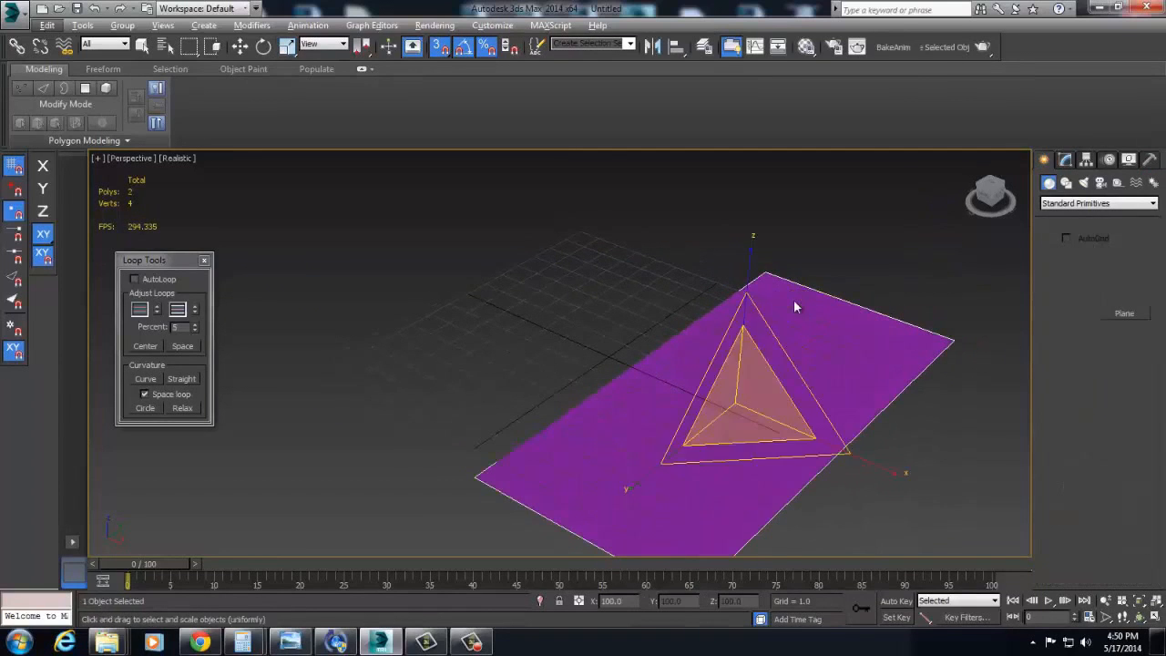
# - Convert the plane to an Editable Poly and connect its two long edges across the middle
pyautogui.rightClick(710, 385)
pyautogui.moveTo(774, 528)
pyautogui.click(884, 534)
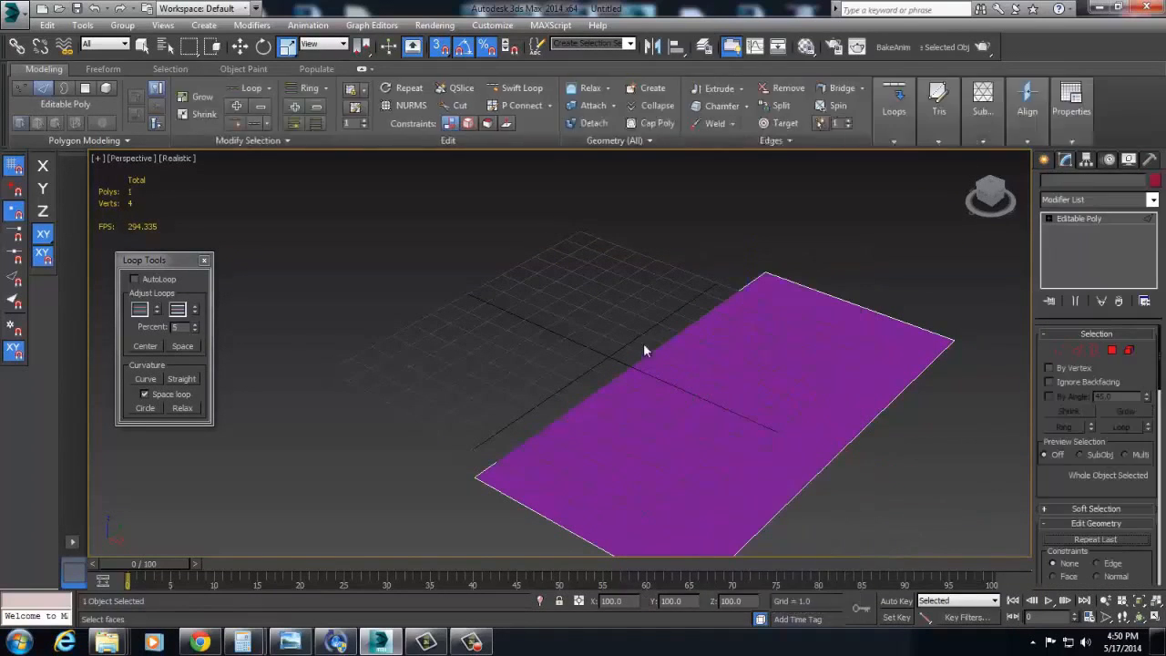
pyautogui.press('2')
pyautogui.moveTo(897, 499); pyautogui.dragTo(897, 502)
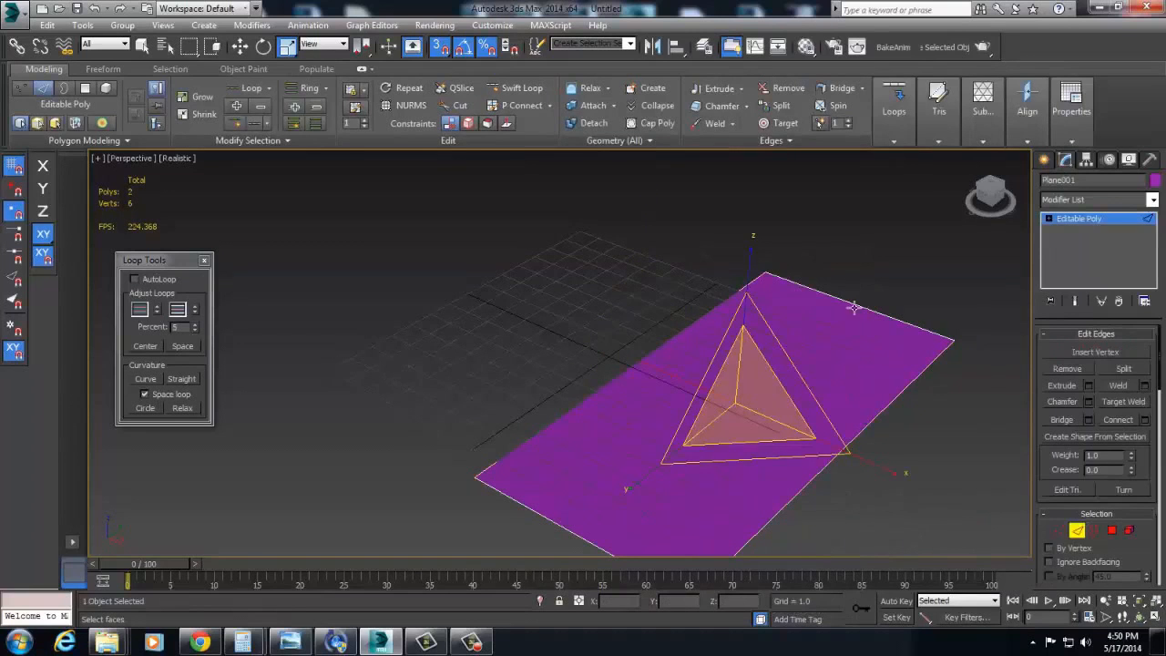
# - Select the rear half of the split plane and extrude it upward into a tall block
pyautogui.press('4')
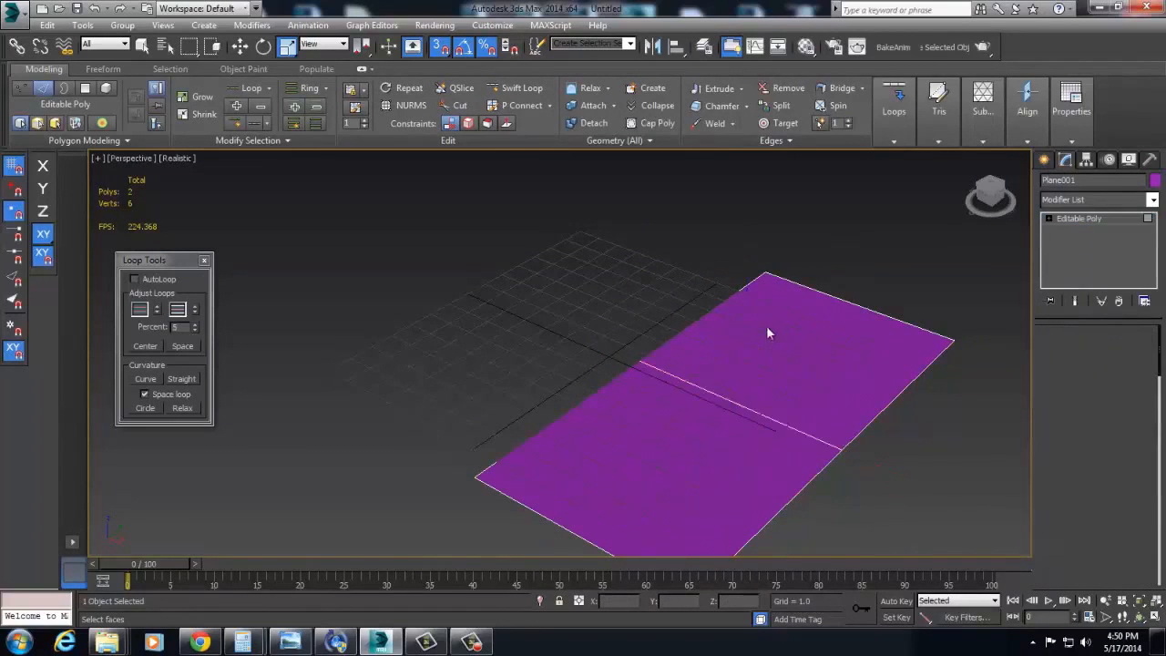
pyautogui.click(766, 334)
pyautogui.rightClick(768, 330)
pyautogui.click(715, 366)
pyautogui.moveTo(715, 366); pyautogui.dragTo(766, 334)
pyautogui.keyDown('alt'); pyautogui.moveTo(766, 333); pyautogui.dragTo(766, 341, button='middle'); pyautogui.keyUp('alt')
pyautogui.press('4')
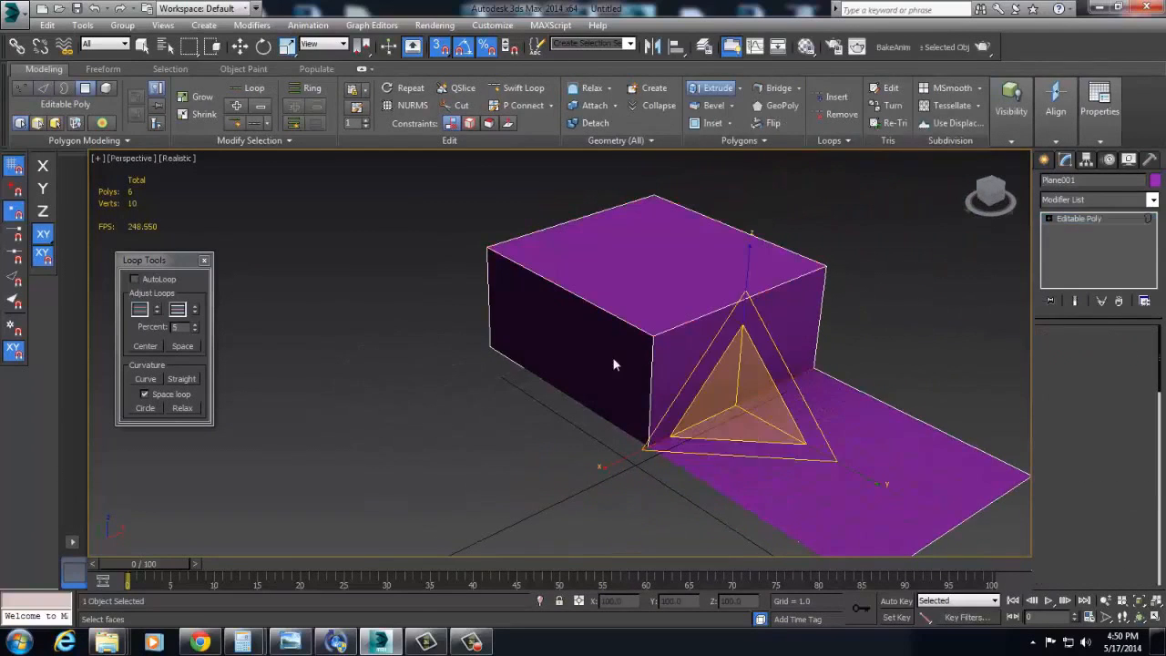
# - Delete the back and left side polygons of the extruded block
pyautogui.press('3')
pyautogui.press('4')
pyautogui.click(596, 364)
pyautogui.keyDown('alt'); pyautogui.moveTo(596, 364); pyautogui.dragTo(712, 368, button='middle'); pyautogui.keyUp('alt')
pyautogui.keyDown('ctrl'); pyautogui.click(702, 440); pyautogui.keyUp('ctrl')
pyautogui.keyDown('alt'); pyautogui.moveTo(703, 440); pyautogui.dragTo(444, 479, button='middle'); pyautogui.keyUp('alt')
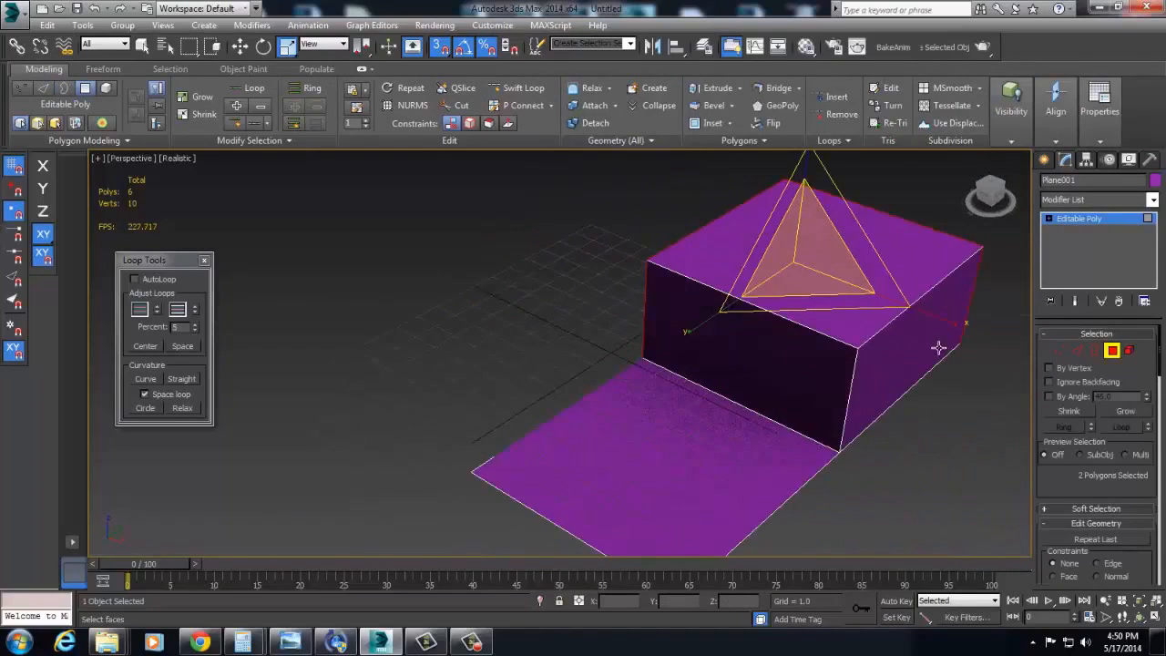
pyautogui.press('Delete')
pyautogui.keyDown('alt'); pyautogui.moveTo(814, 491); pyautogui.dragTo(721, 408, button='middle'); pyautogui.keyUp('alt')
# - Extend the outer bottom edges of the block and front plane outward along X to add floor polygons beside them
pyautogui.press('2')
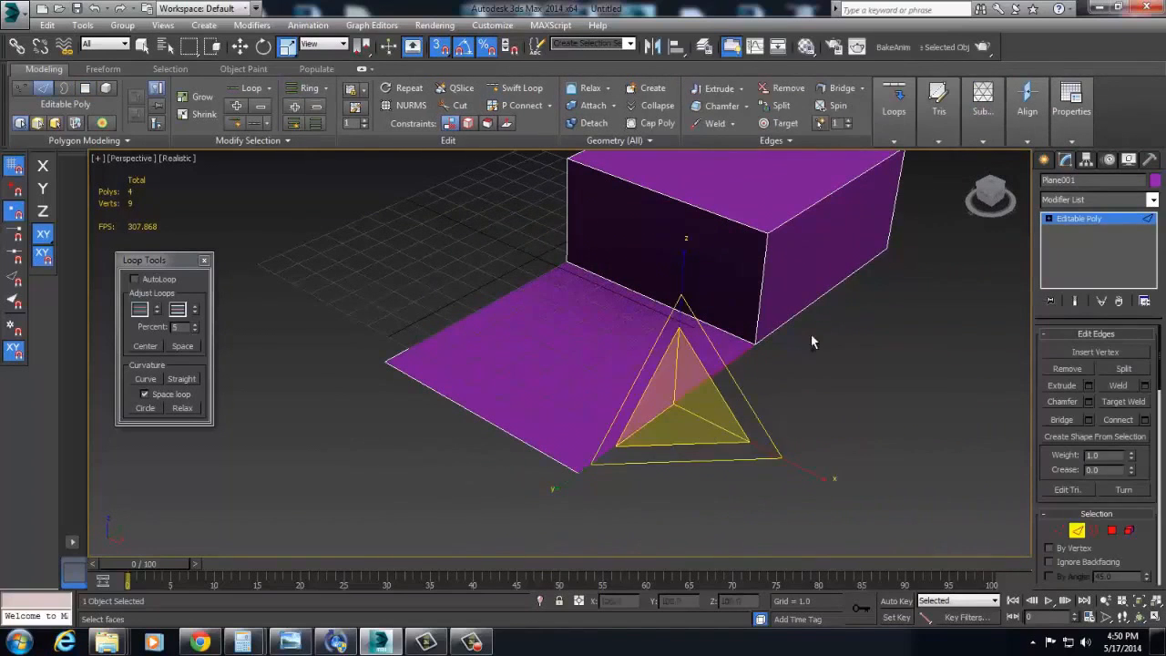
pyautogui.click(808, 307)
pyautogui.press('w')
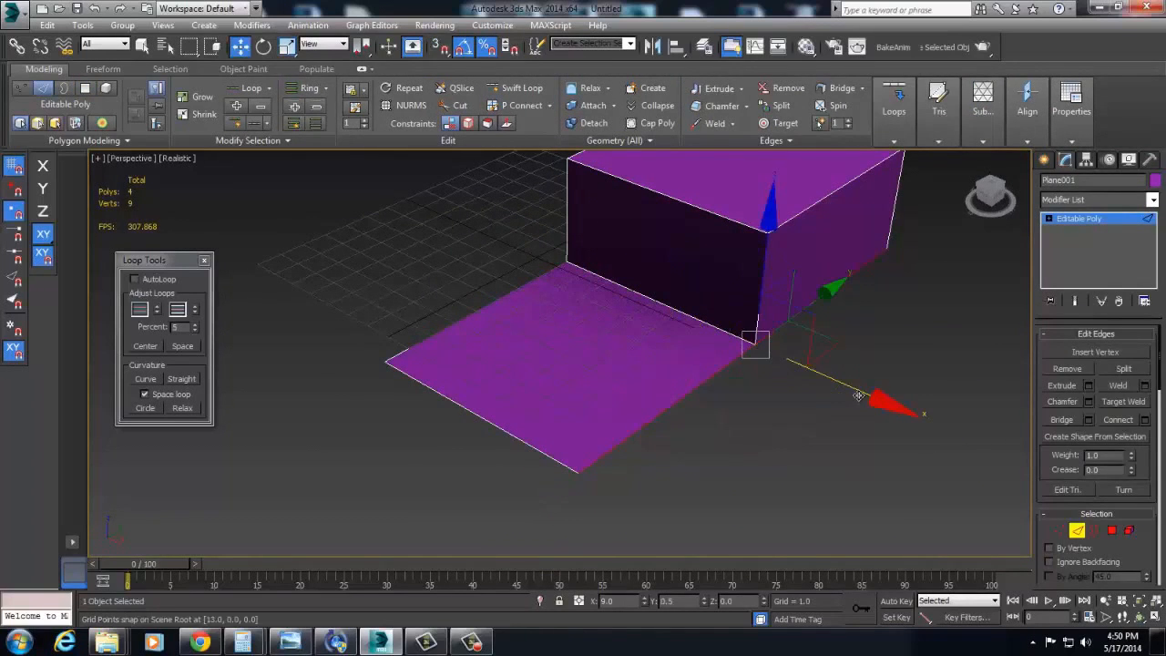
pyautogui.keyDown('shift'); pyautogui.moveTo(858, 395); pyautogui.dragTo(1028, 460); pyautogui.keyUp('shift')
pyautogui.keyDown('alt'); pyautogui.moveTo(1028, 460); pyautogui.dragTo(802, 444, button='middle'); pyautogui.keyUp('alt')
# - Leave edge editing, apply a TurboSmooth modifier to the block and floor, and inspect the smoothed corner
pyautogui.click(1080, 217)
pyautogui.click(1088, 200)
pyautogui.press('t')
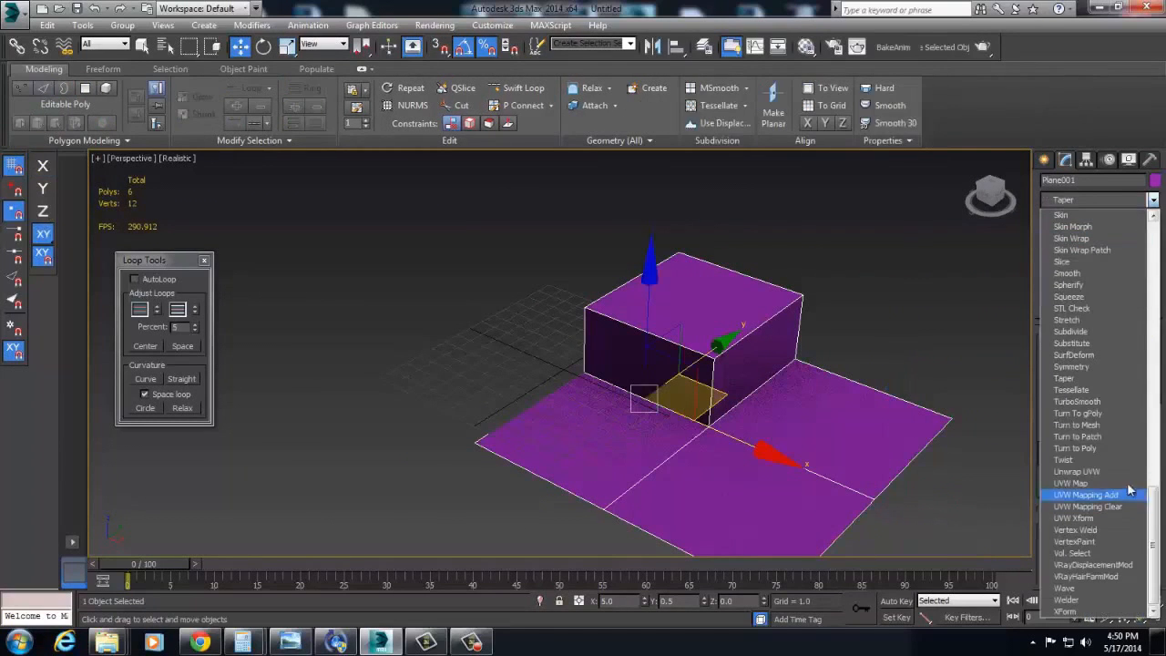
pyautogui.click(1084, 402)
pyautogui.moveTo(934, 440)
pyautogui.keyDown('alt'); pyautogui.mouseDown(button='middle')
pyautogui.moveTo(931, 401)
pyautogui.moveTo(934, 419)
pyautogui.mouseUp(button='middle'); pyautogui.keyUp('alt')
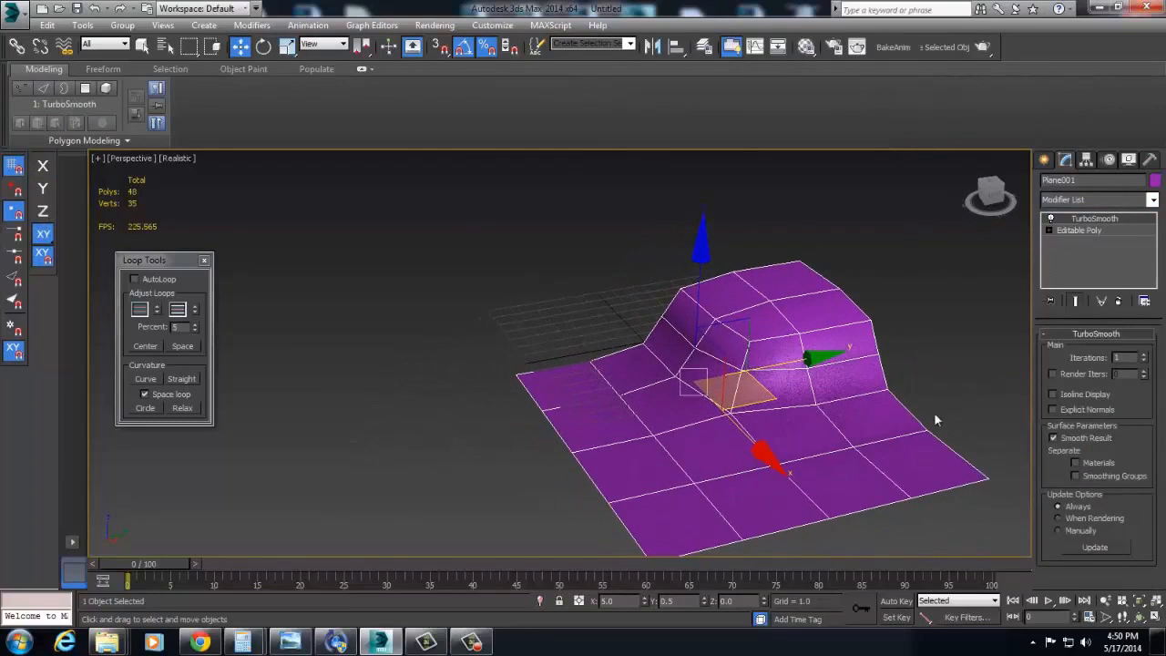
# - Return to edge editing and extend the block's rear vertical side edge outward along Y to add a back wall polygon
pyautogui.click(1077, 233)
pyautogui.press('2')
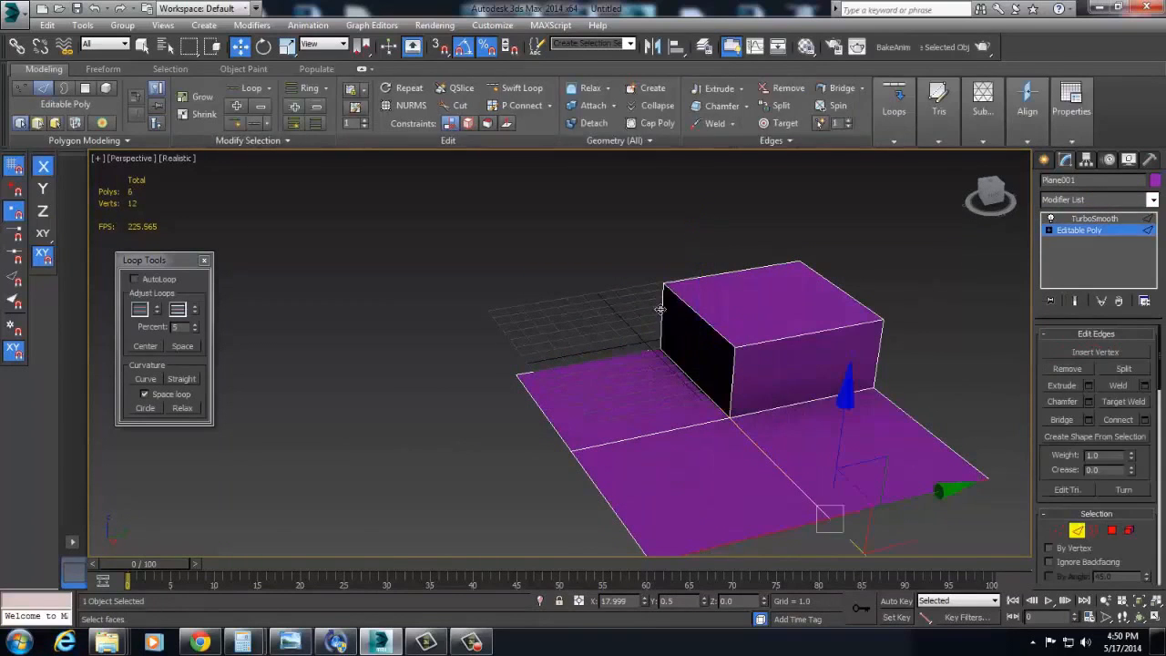
pyautogui.click(661, 313)
pyautogui.keyDown('shift'); pyautogui.moveTo(751, 299); pyautogui.dragTo(601, 319); pyautogui.keyUp('shift')
# - Collapse the two vertices where the new back wall's outer bottom corner meets the floor corner
pyautogui.press('1')
pyautogui.click(515, 370)
pyautogui.rightClick(541, 349)
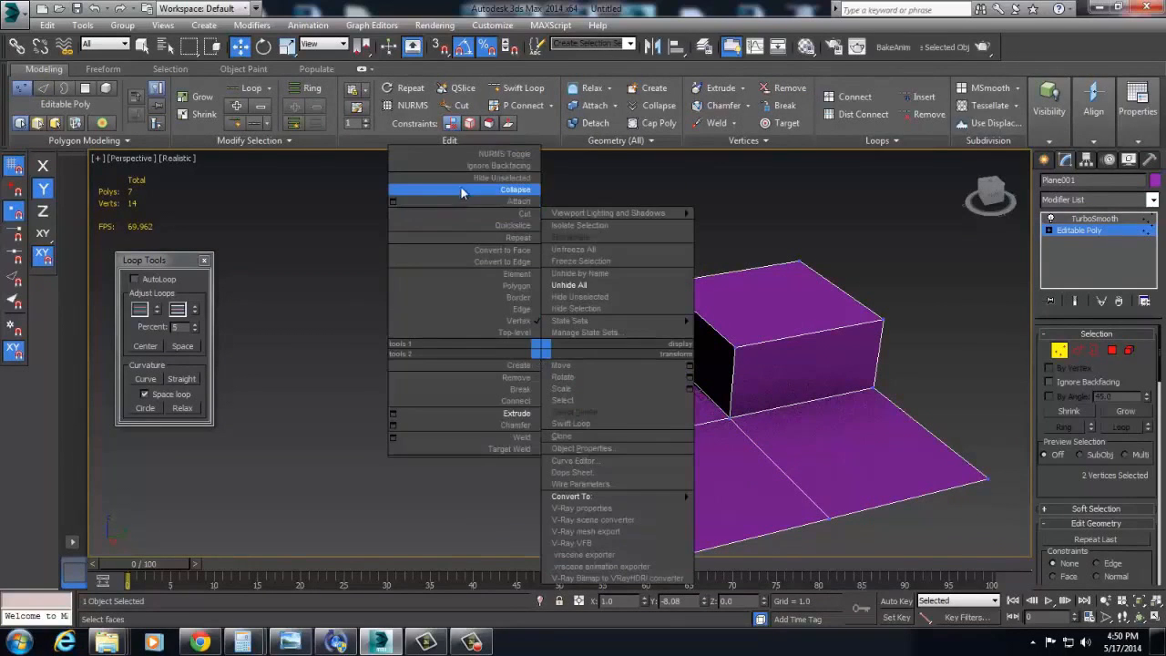
pyautogui.click(461, 190)
# - Select the four outer side vertices of the floor and back wall and scale them flat along Y
pyautogui.moveTo(433, 244); pyautogui.dragTo(515, 467)
pyautogui.press('2')
pyautogui.keyDown('alt'); pyautogui.moveTo(514, 466); pyautogui.dragTo(475, 439, button='middle'); pyautogui.keyUp('alt')
pyautogui.press('1')
pyautogui.moveTo(494, 246); pyautogui.dragTo(641, 505)
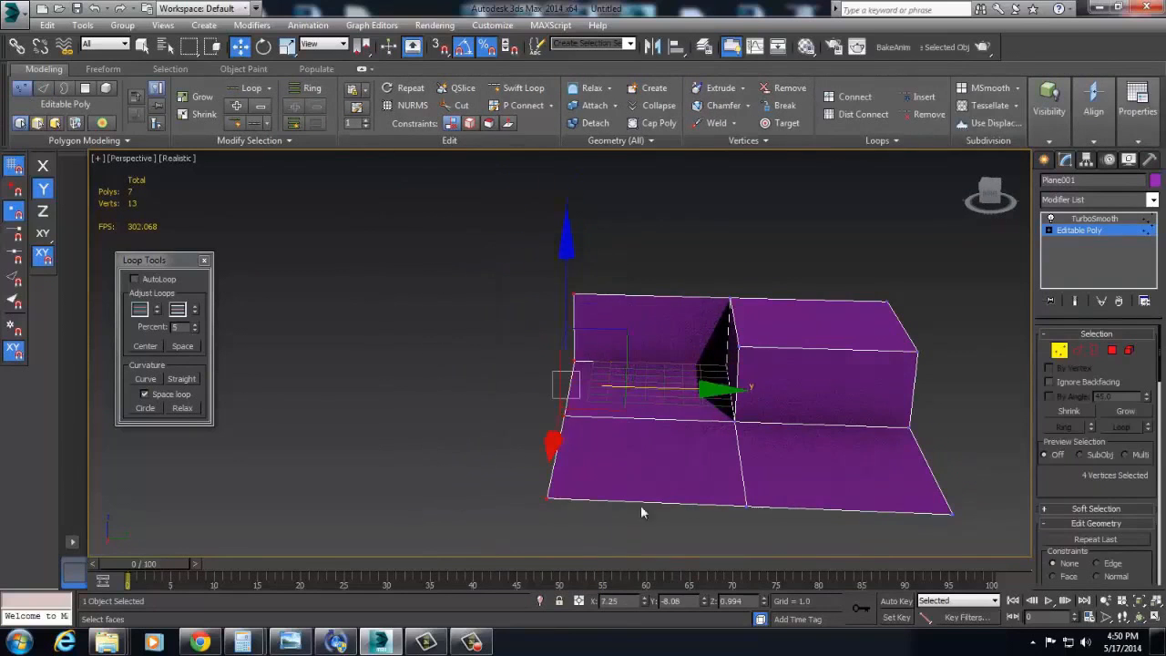
pyautogui.press('r')
pyautogui.moveTo(696, 389); pyautogui.dragTo(575, 389)
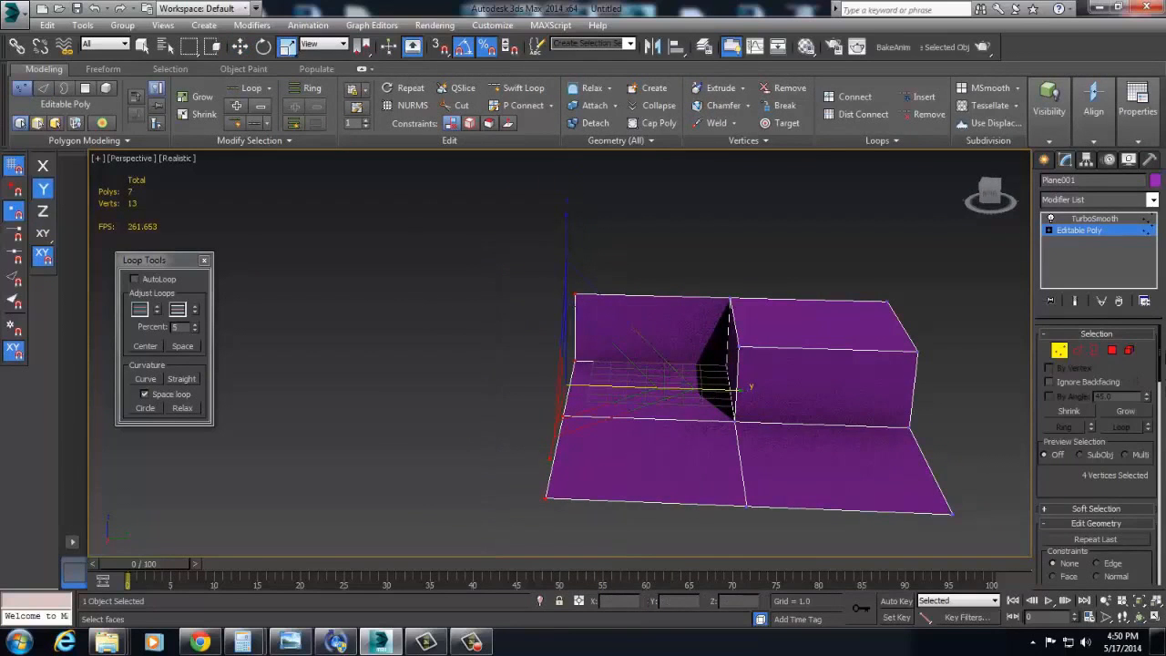
# - Show the smoothed end result and add a Swift Loop close to the back wall across the block and floor
pyautogui.click(1075, 300)
pyautogui.keyDown('alt'); pyautogui.moveTo(672, 386); pyautogui.dragTo(739, 390, button='middle'); pyautogui.keyUp('alt')
pyautogui.rightClick(738, 390)
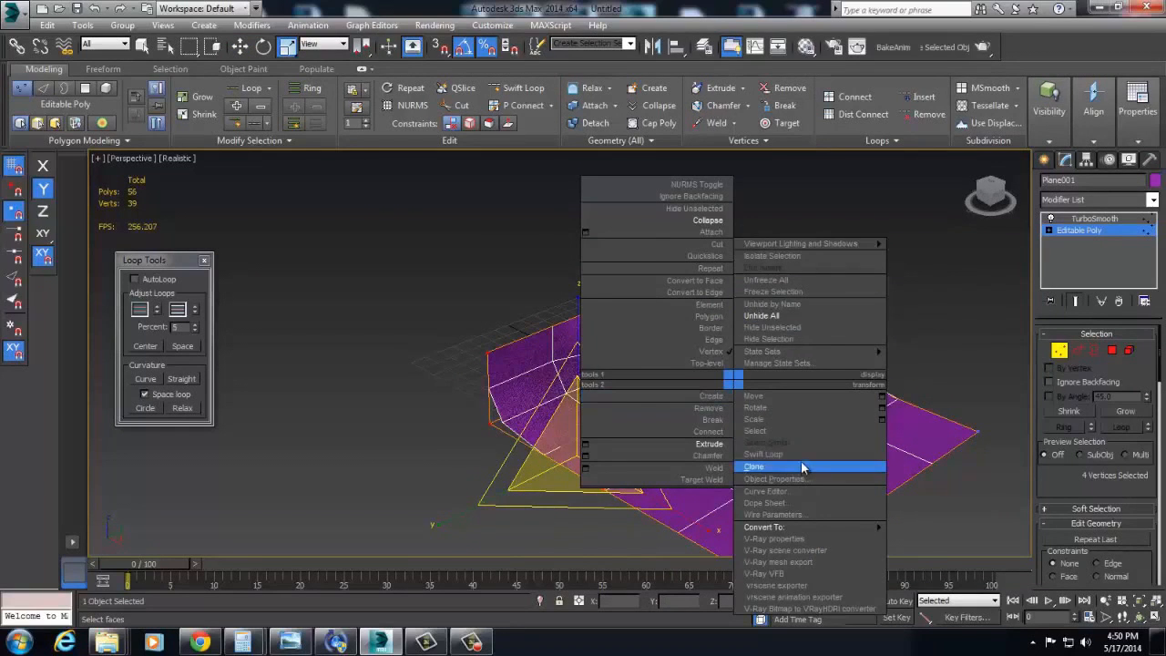
pyautogui.click(800, 462)
pyautogui.click(733, 376)
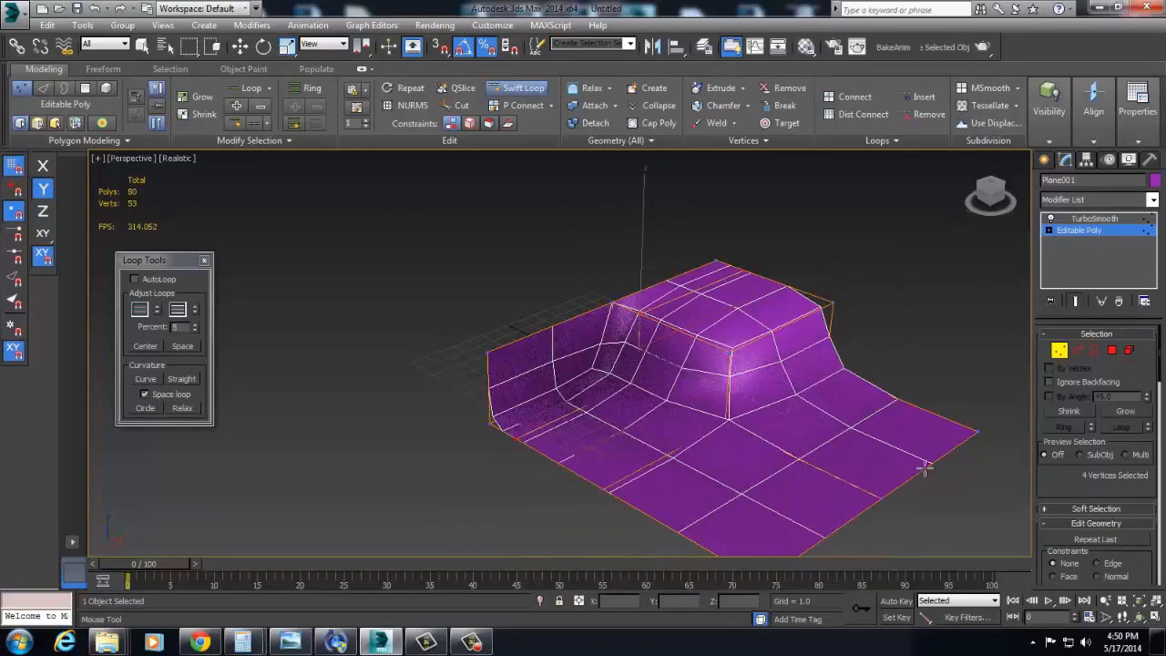
pyautogui.click(732, 415)
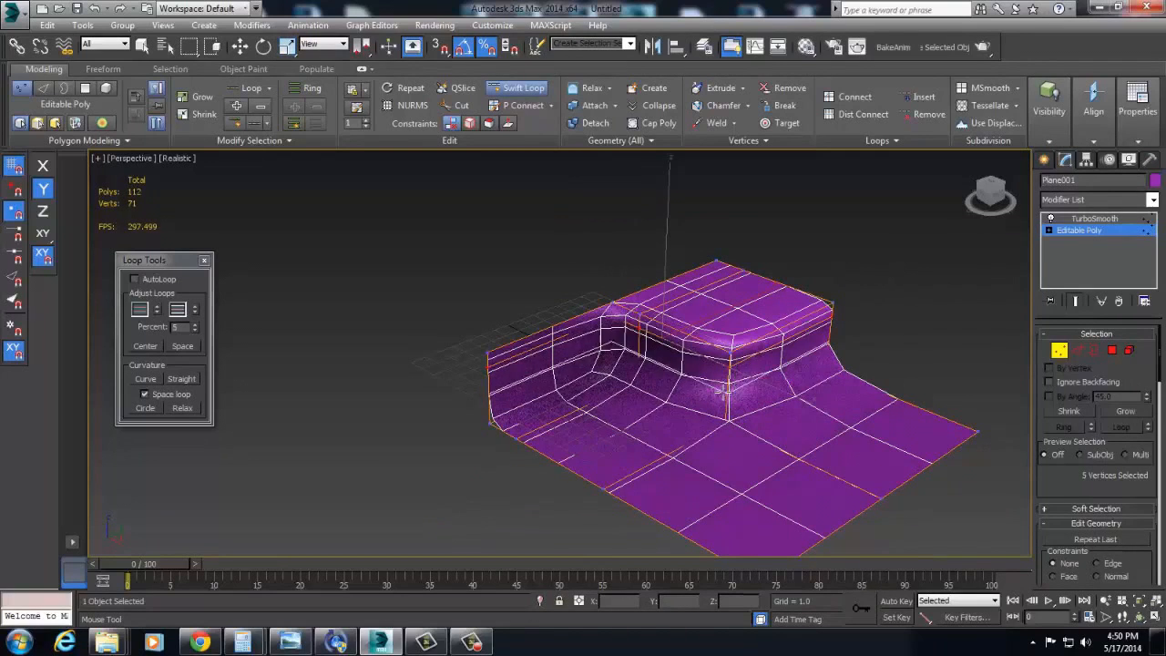
pyautogui.hotkey('ctrl', 'z')
pyautogui.click(728, 395)
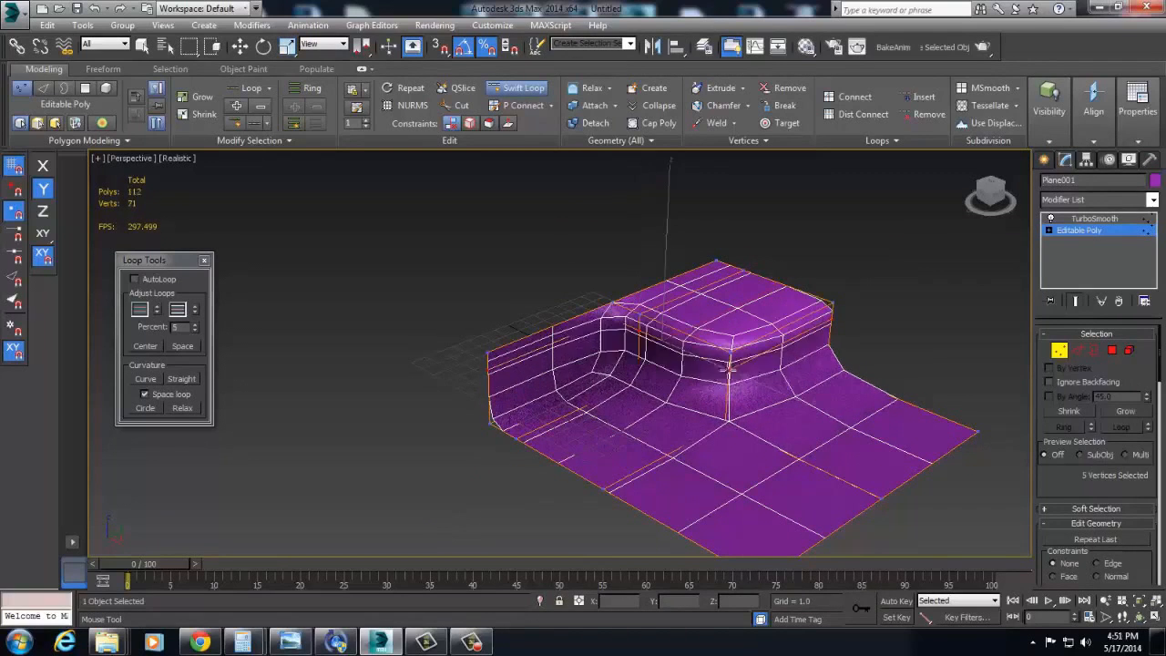
pyautogui.hotkey('ctrl', 'z')
# - Add two horizontal Swift Loops around the lower part of the block and back wall, and leave vertex editing
pyautogui.click(730, 395)
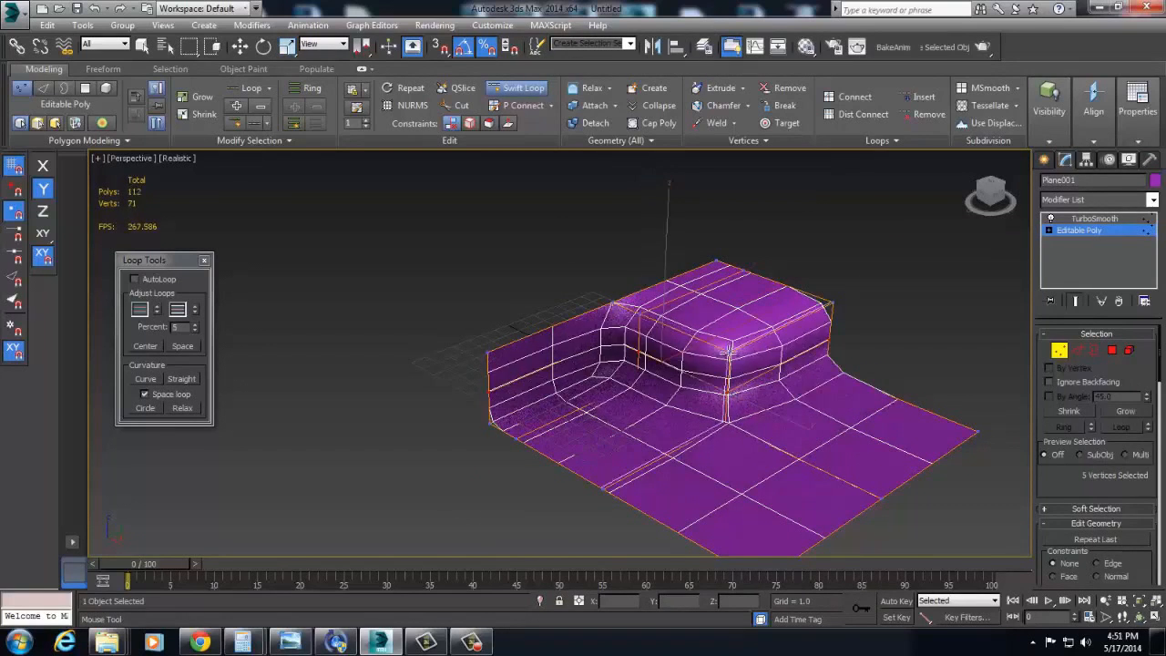
pyautogui.click(729, 398)
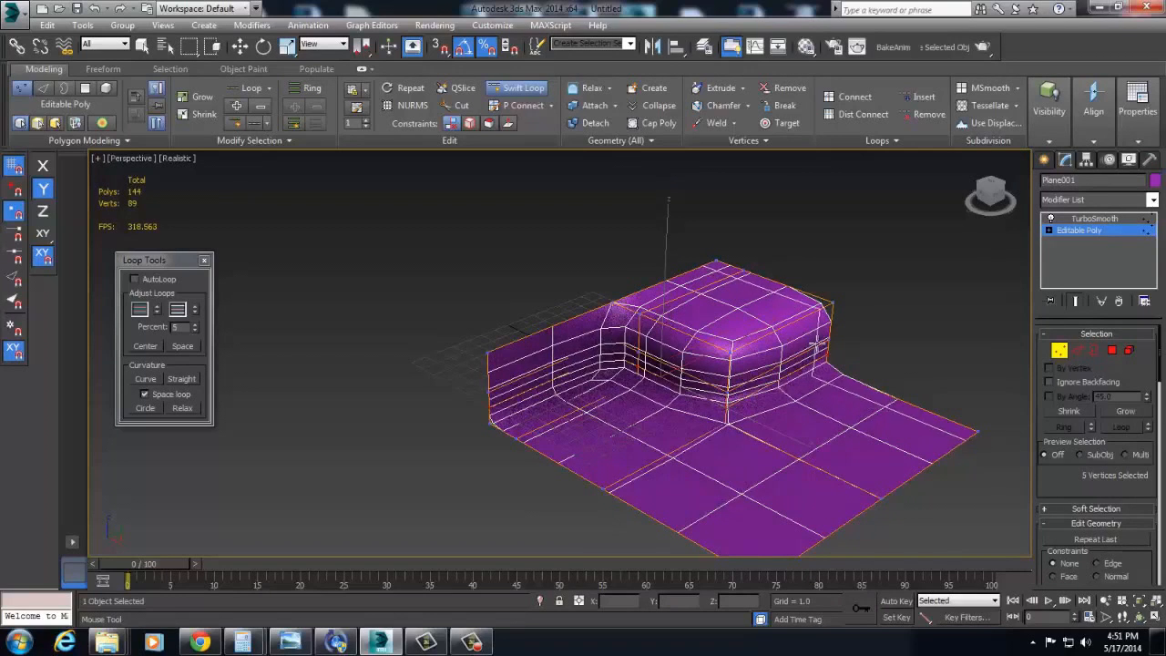
pyautogui.press('w')
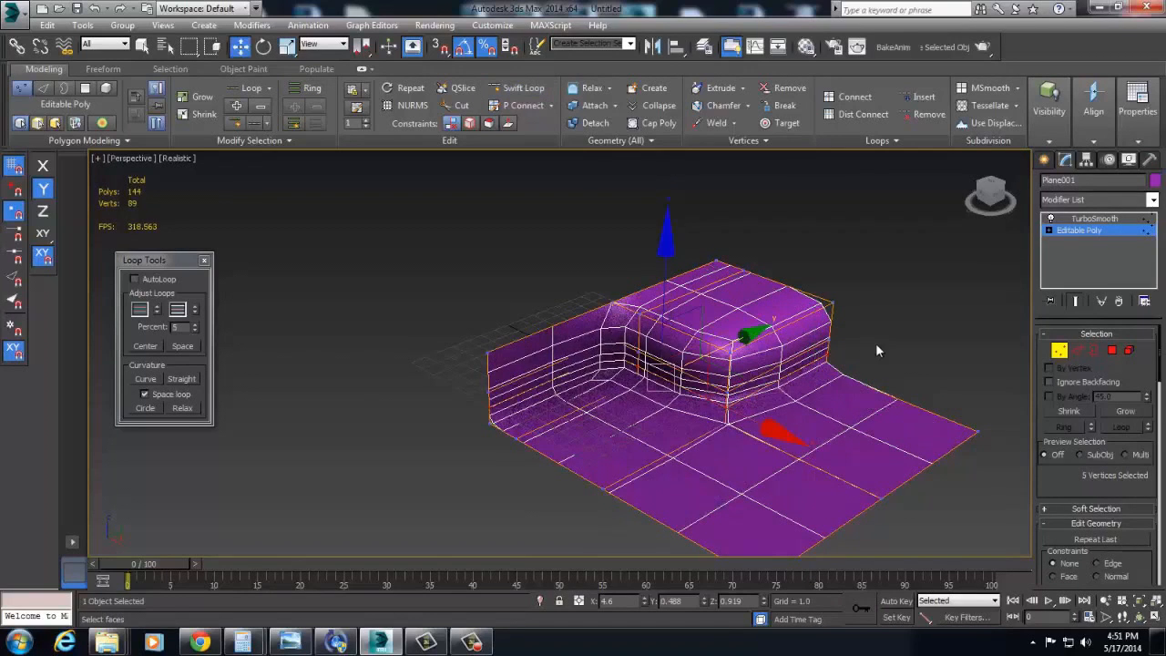
pyautogui.click(1063, 350)
pyautogui.click(938, 371)
# - Reselect the smoothed object and set its TurboSmooth iterations to 2
pyautogui.keyDown('alt'); pyautogui.moveTo(881, 406); pyautogui.dragTo(814, 451, button='middle'); pyautogui.keyUp('alt')
pyautogui.click(733, 433)
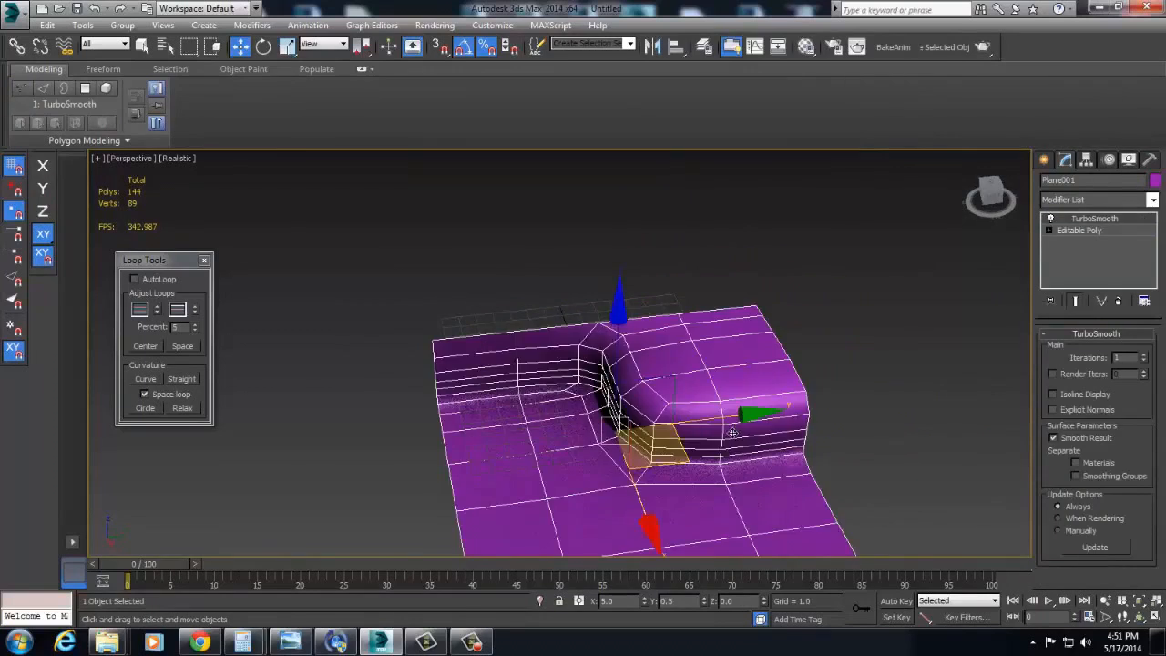
pyautogui.scroll(5, 760, 424)
pyautogui.keyDown('alt'); pyautogui.moveTo(733, 433); pyautogui.dragTo(1110, 394, button='middle'); pyautogui.keyUp('alt')
pyautogui.click(1145, 355)
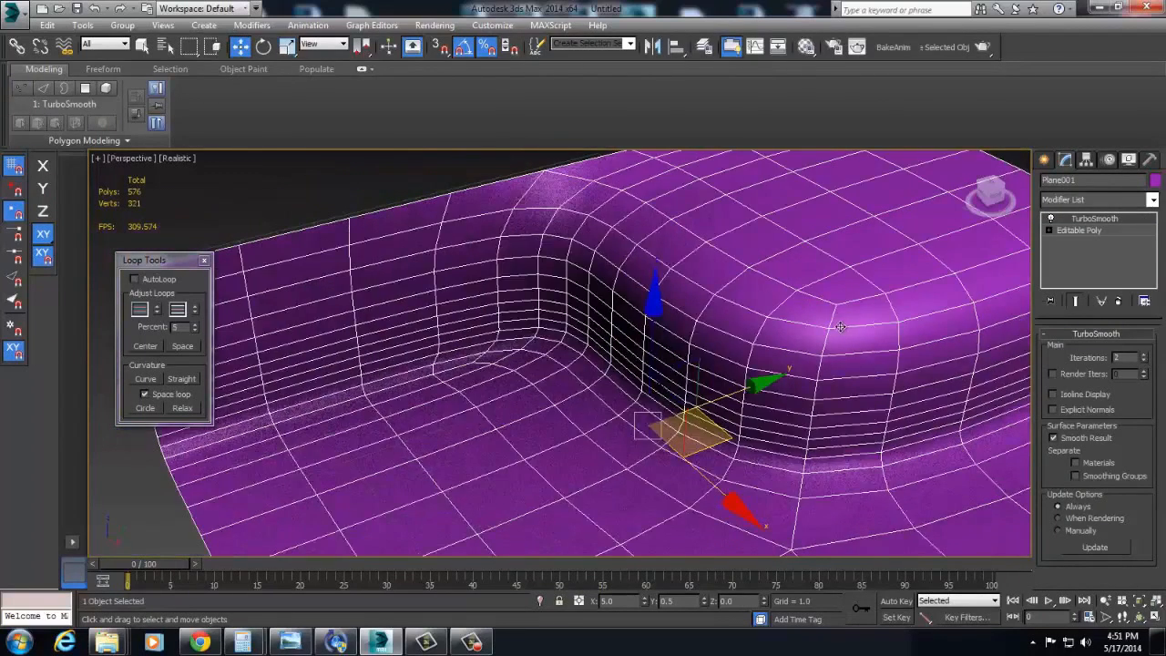
# - Examine the smoothed block corner and wall transitions with the object both deselected and selected
pyautogui.scroll(-4, 835, 321)
pyautogui.click(984, 276)
pyautogui.scroll(-2, 983, 276)
pyautogui.moveTo(983, 276); pyautogui.dragTo(825, 410, button='middle')
pyautogui.scroll(3, 747, 403)
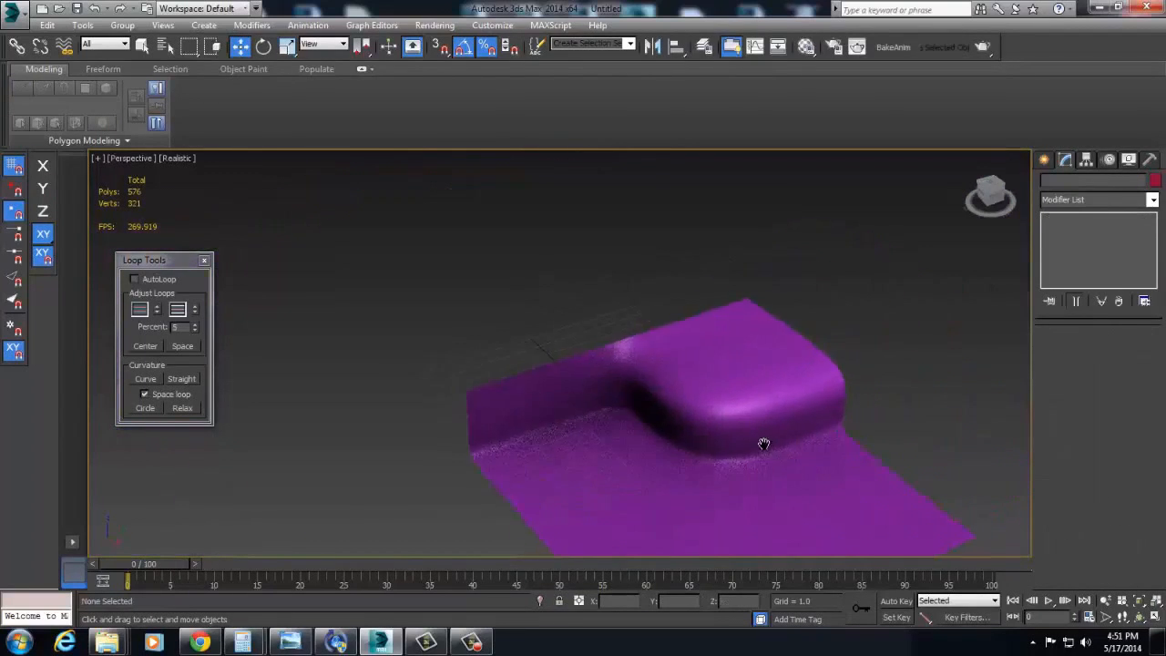
pyautogui.click(722, 387)
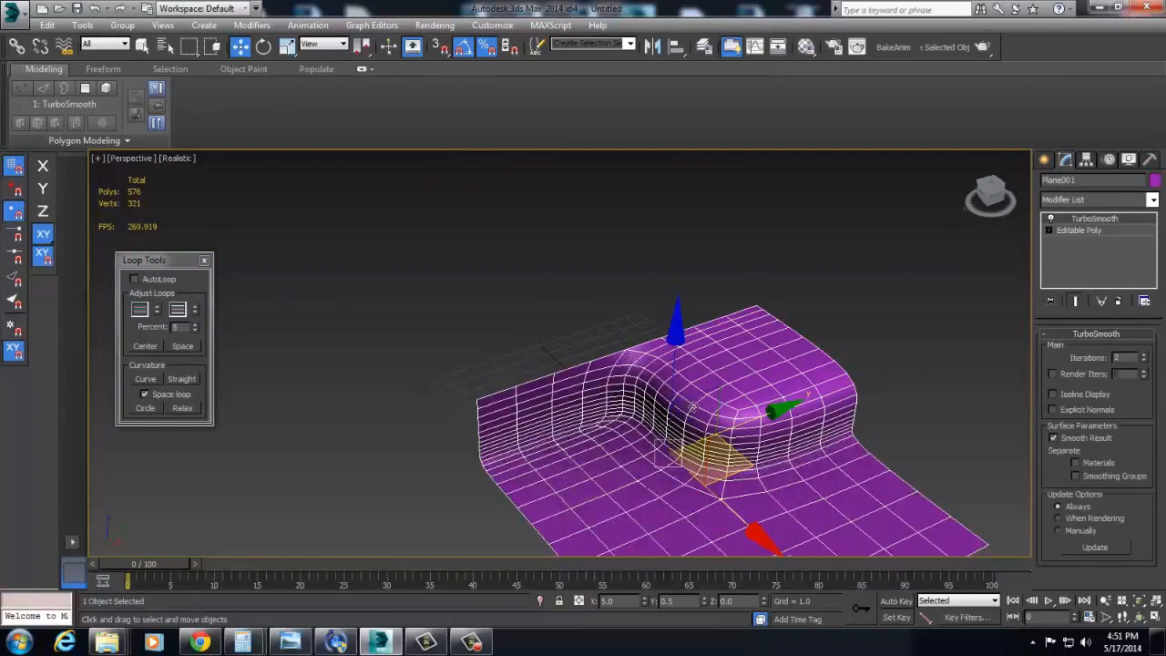
pyautogui.click(897, 343)
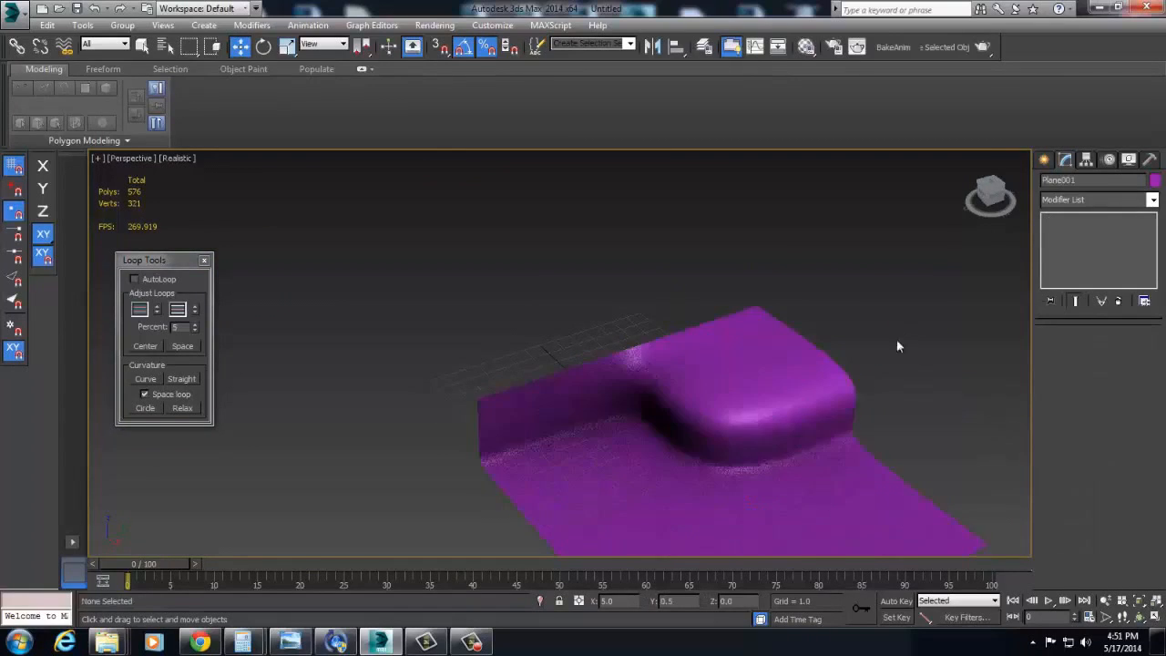
pyautogui.click(802, 456)
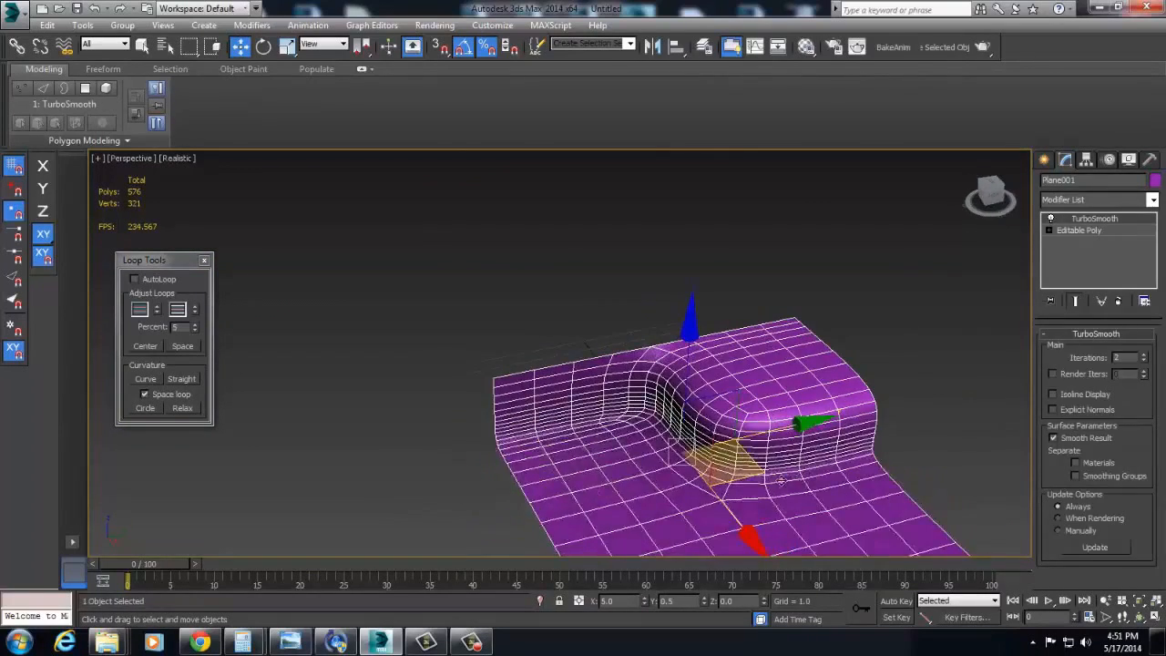